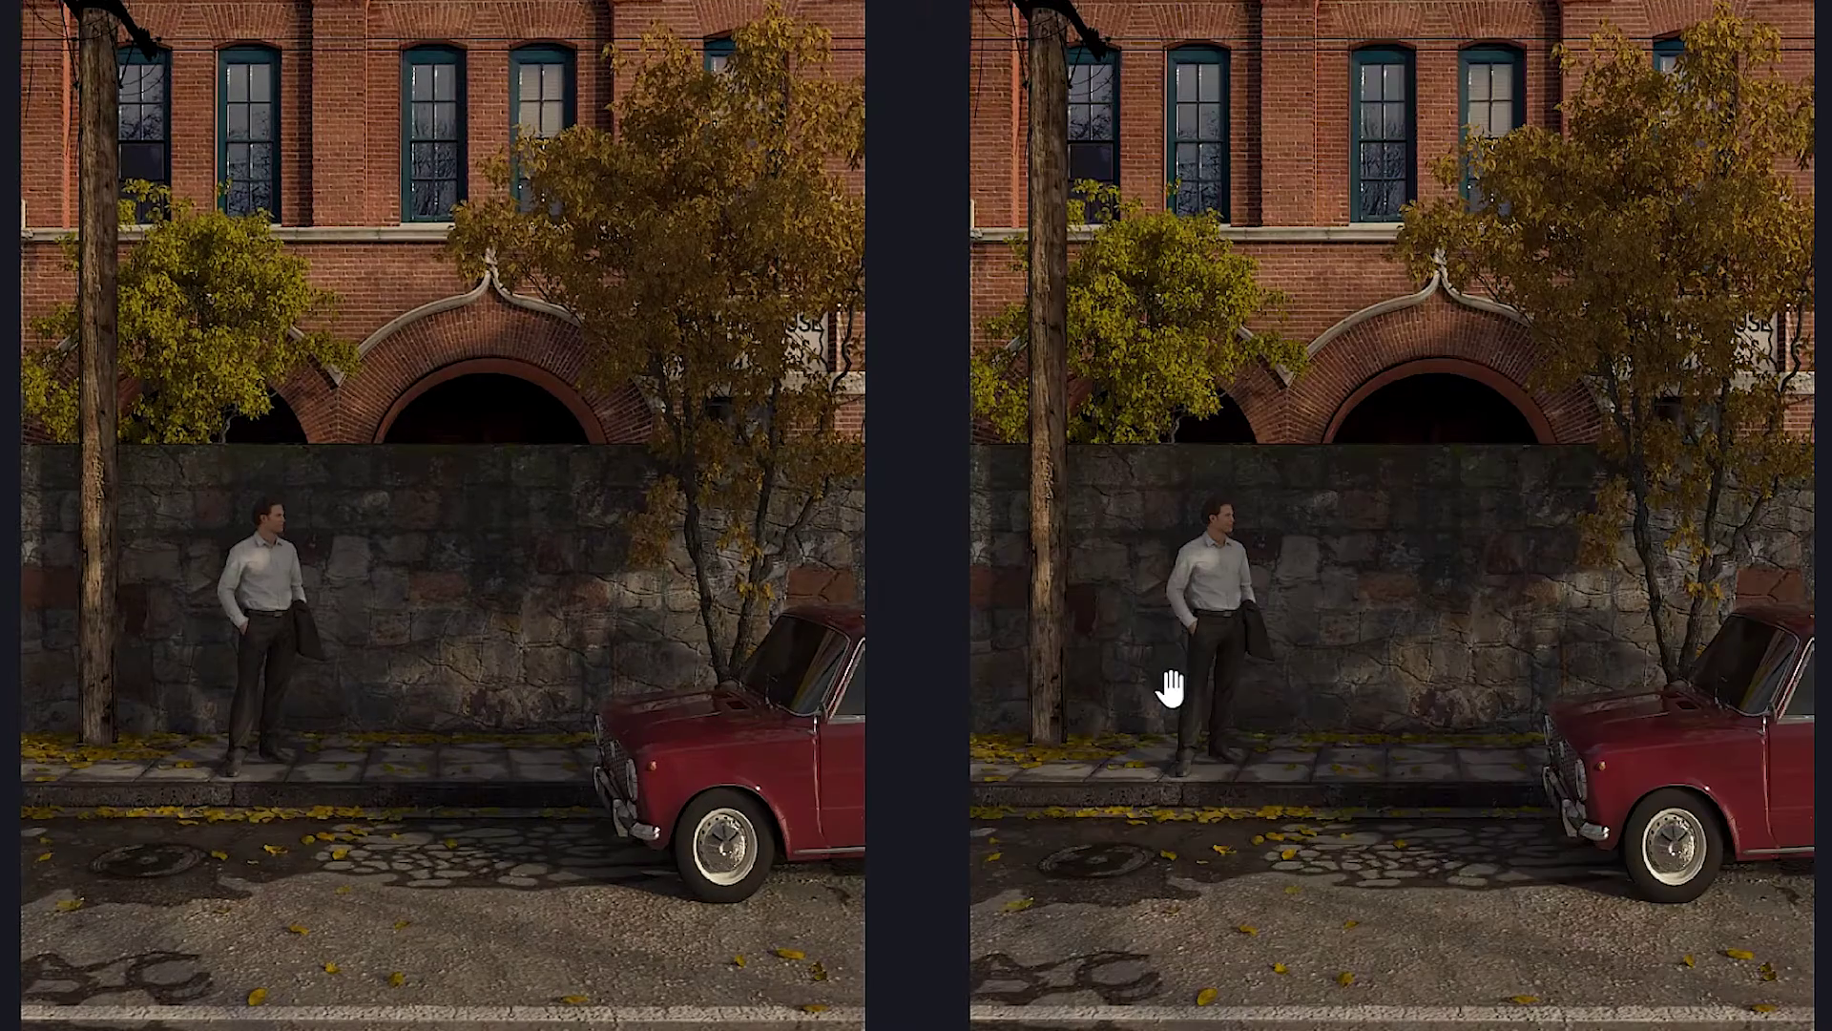
Zoom into both street renders and pan them to compare the car and road detail
{"action": "scroll", "coordinate": [1170, 695], "scroll_direction": "up", "scroll_amount": 3}
{"action": "left_click_drag", "start_coordinate": [1247, 805], "coordinate": [883, 205]}
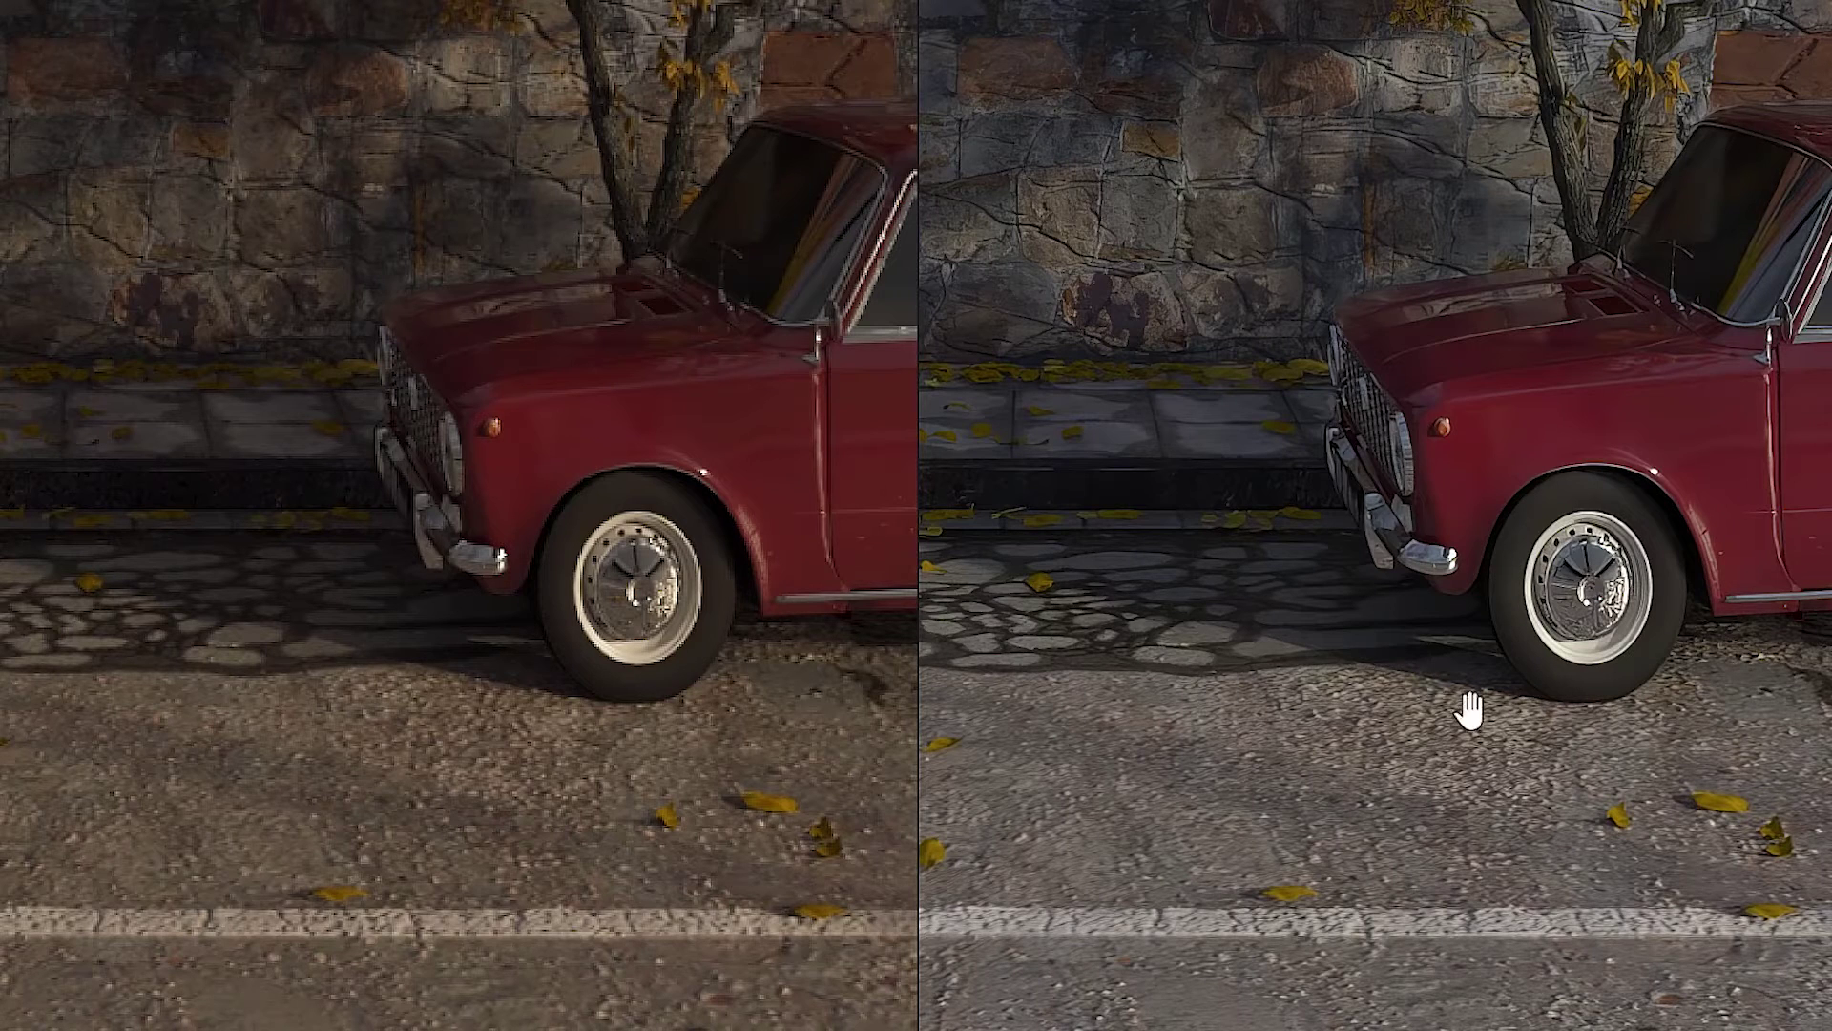
{"action": "left_click_drag", "start_coordinate": [1168, 133], "coordinate": [1170, 209]}
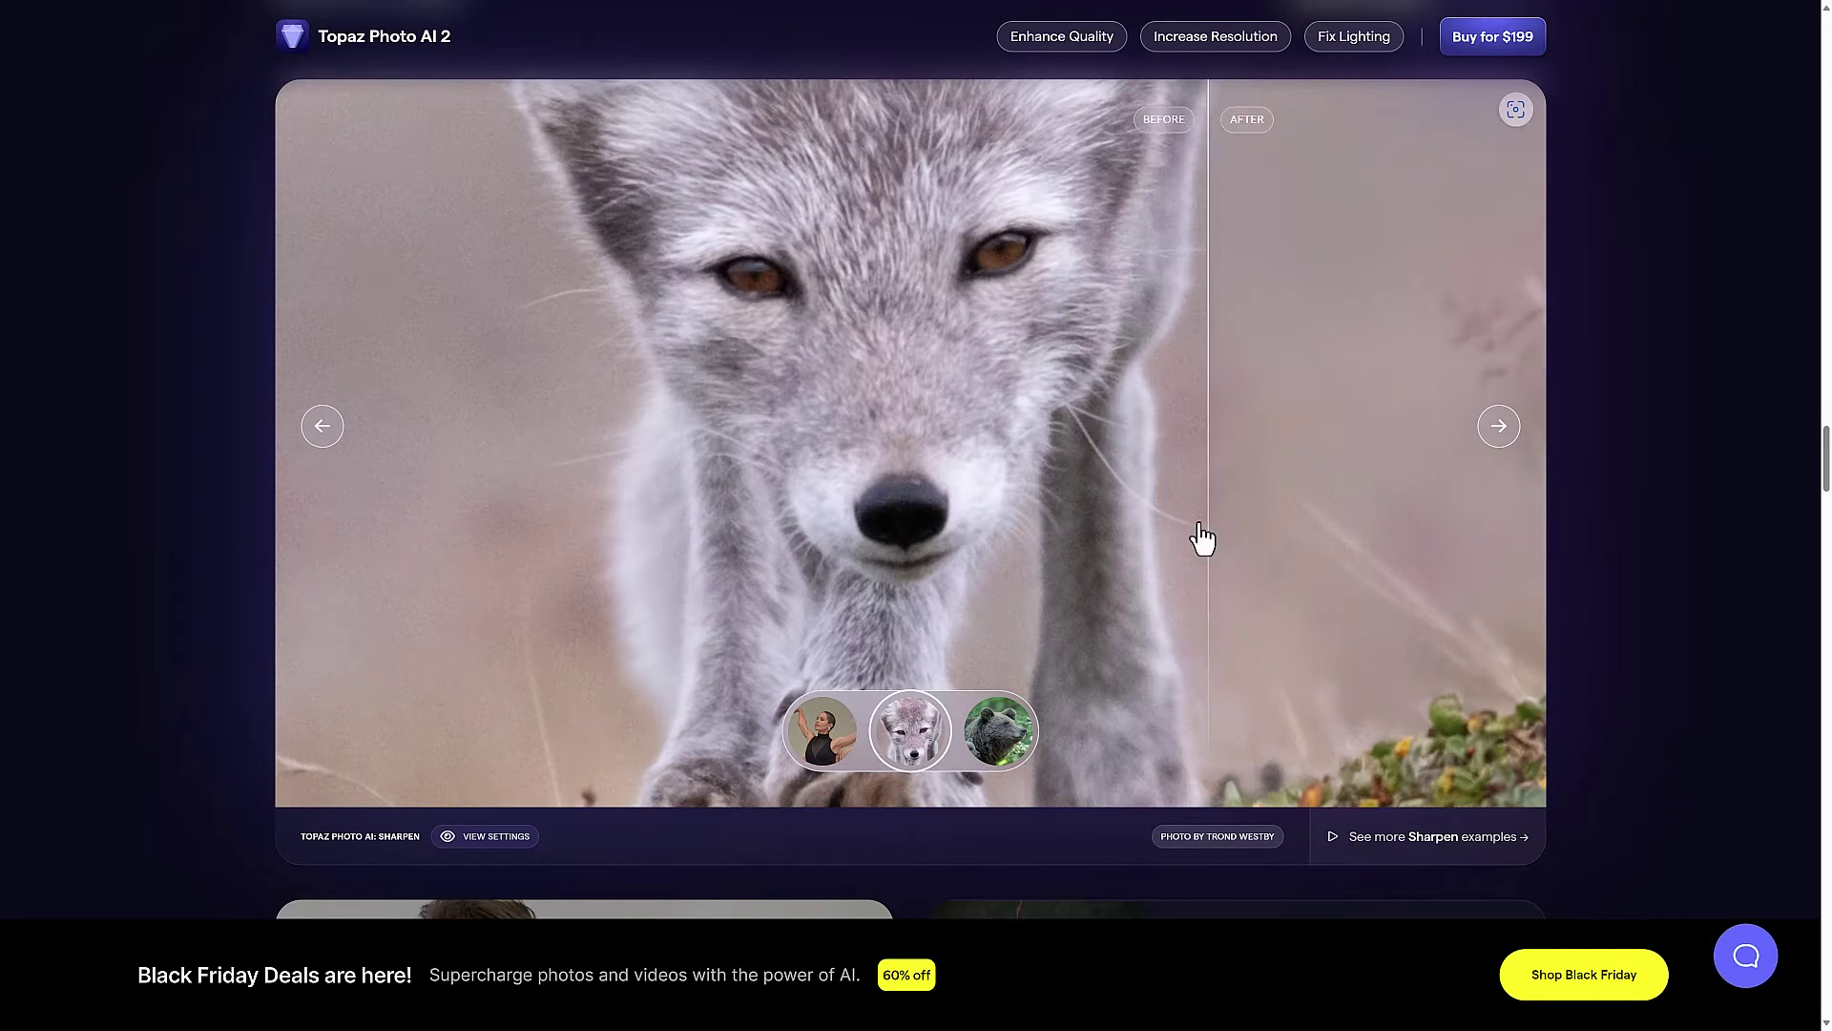
Advance the Sharpen carousel to the bear sample and scroll through the showcase comparisons
{"action": "left_click", "coordinate": [1500, 430]}
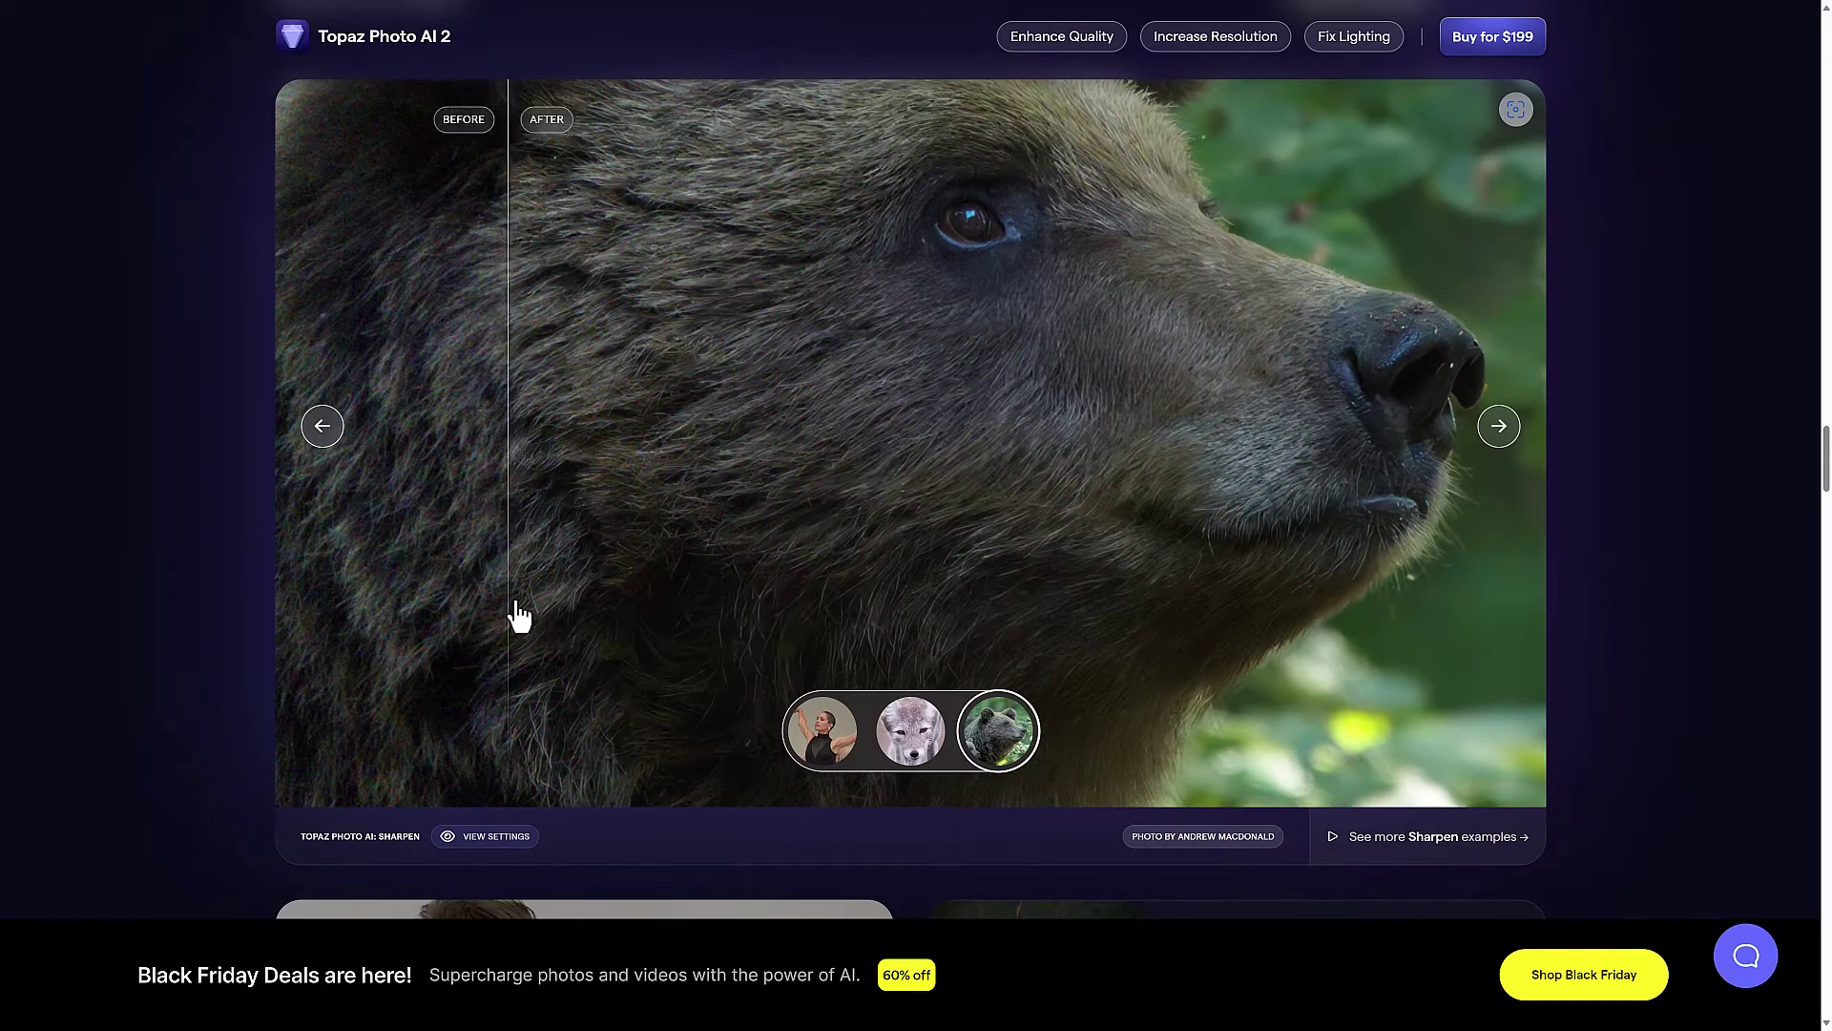
{"action": "scroll", "coordinate": [942, 606], "scroll_direction": "down", "scroll_amount": 10}
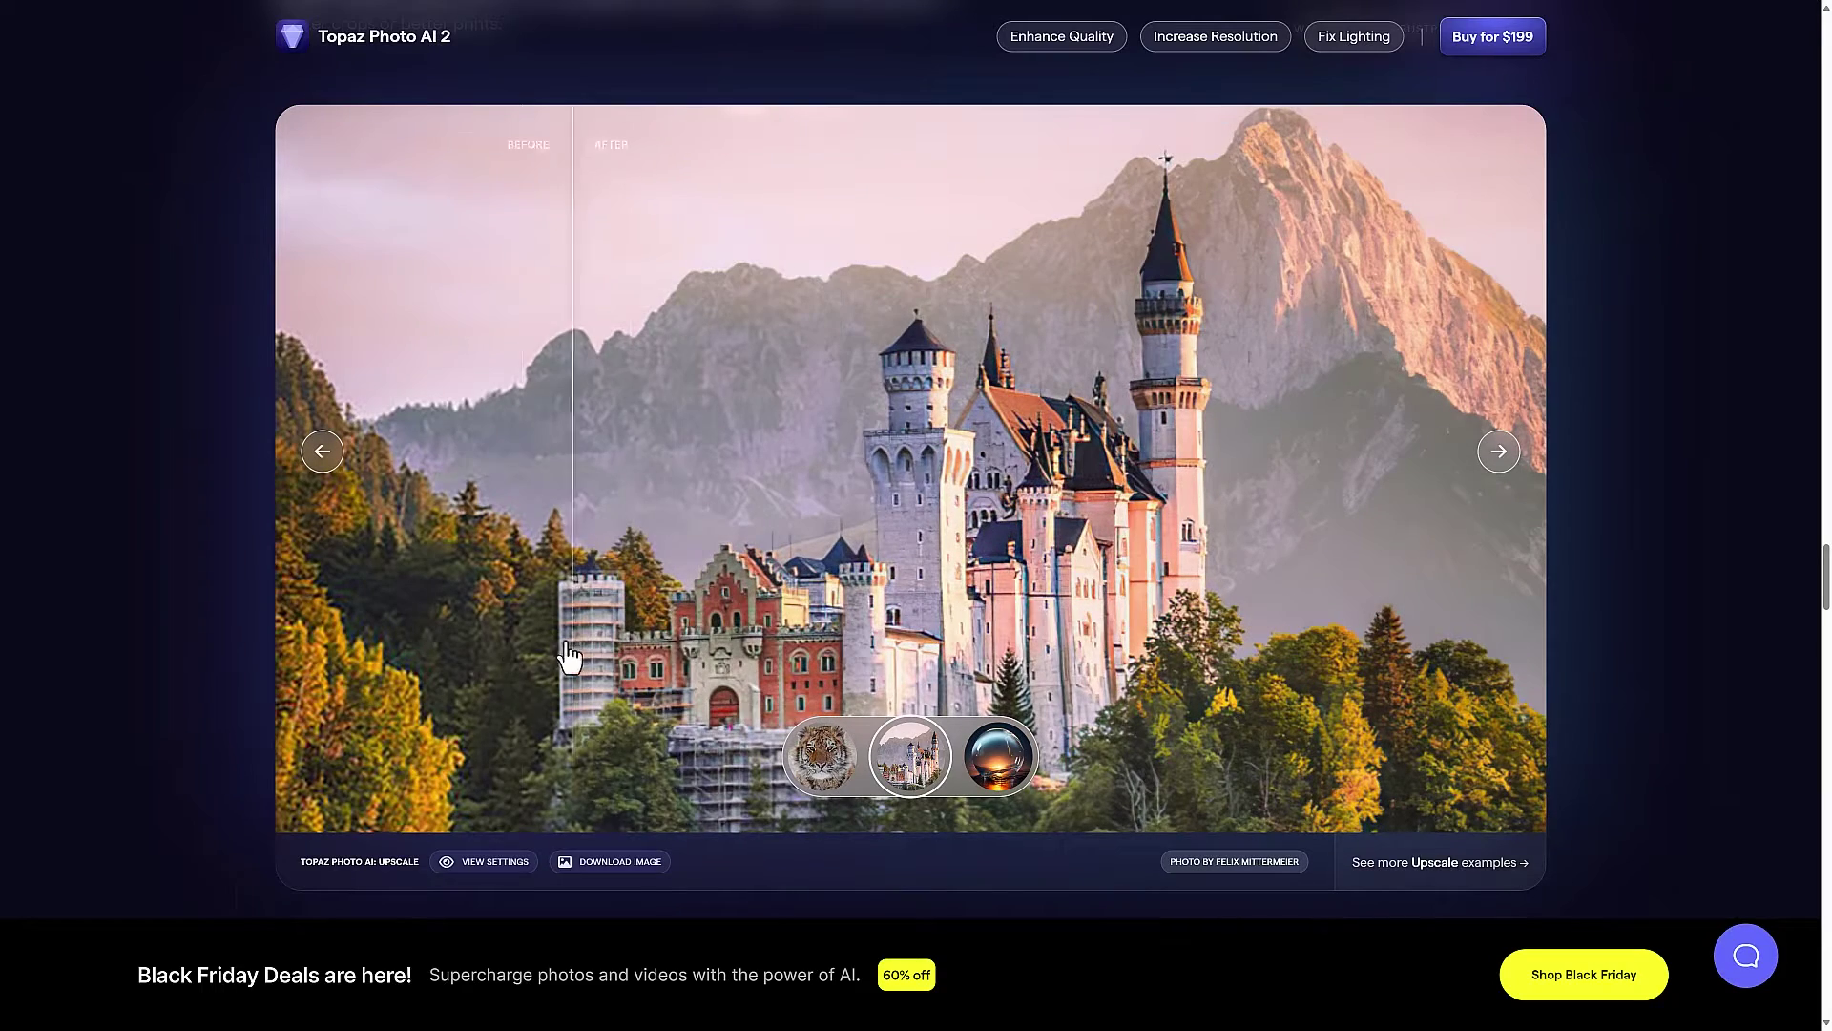
{"action": "scroll", "coordinate": [1582, 617], "scroll_direction": "down", "scroll_amount": 10}
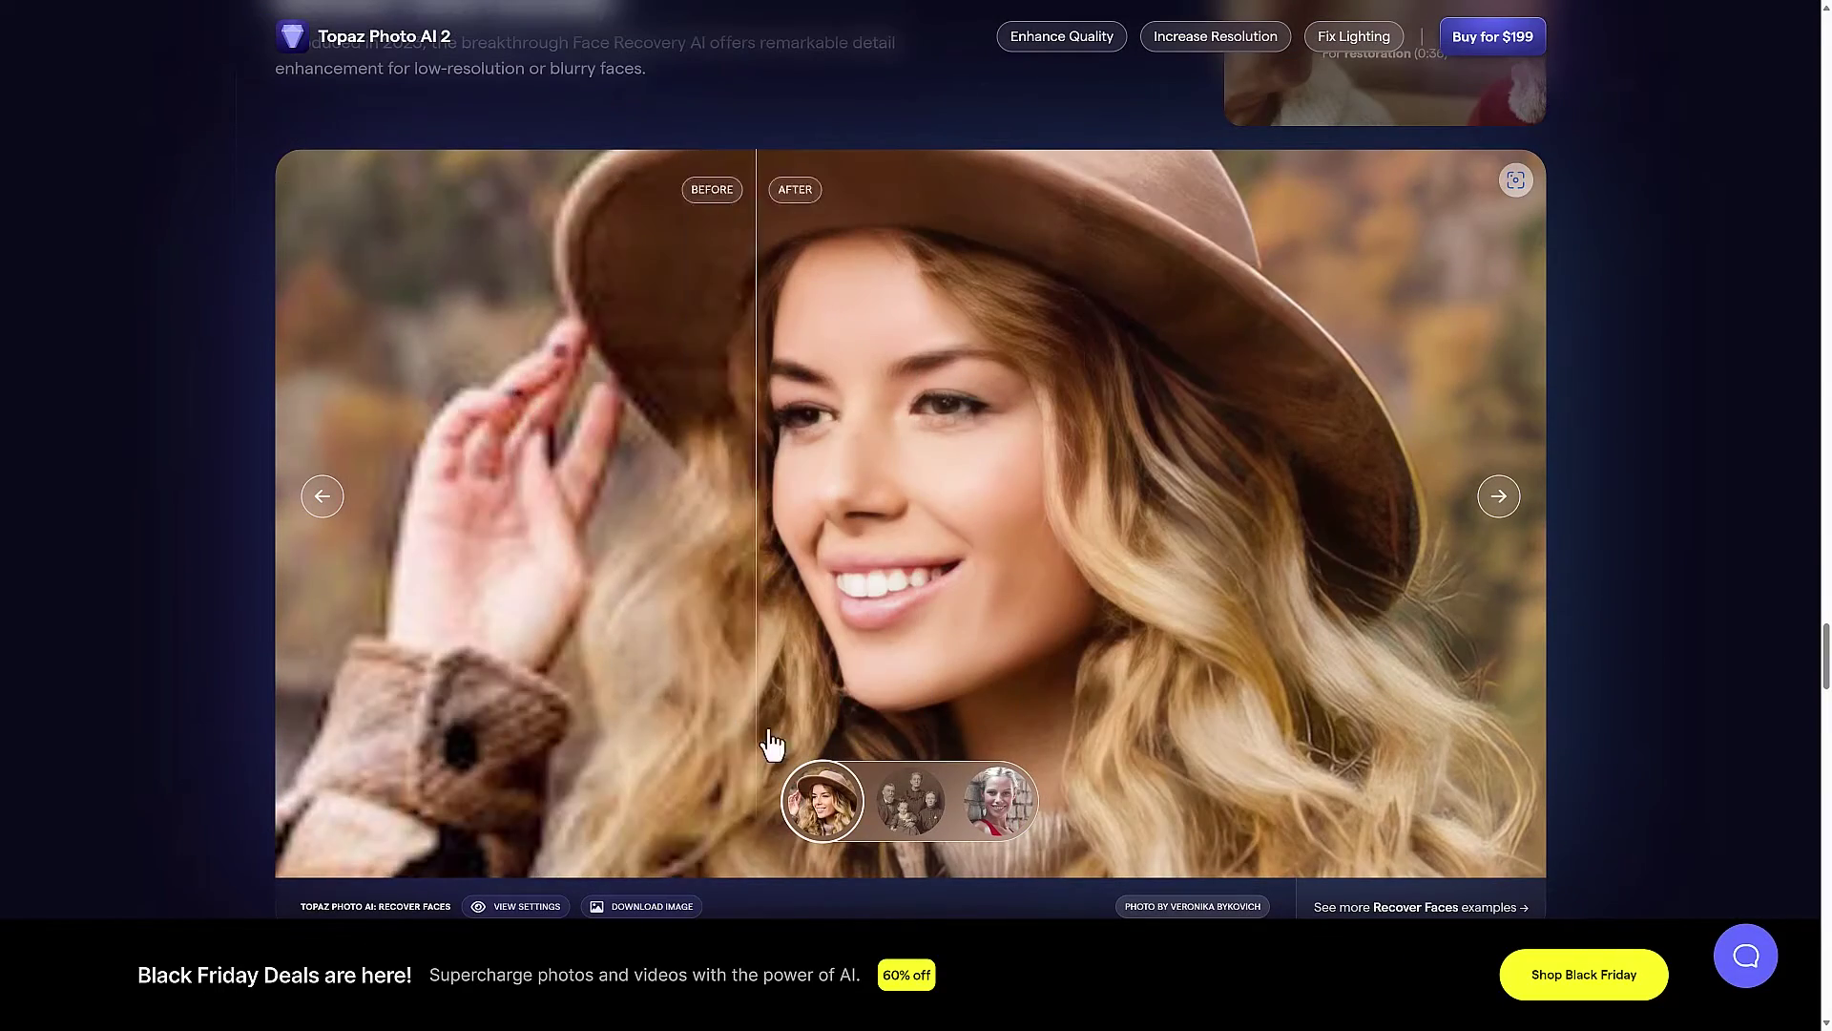
{"action": "scroll", "coordinate": [859, 668], "scroll_direction": "up", "scroll_amount": 10}
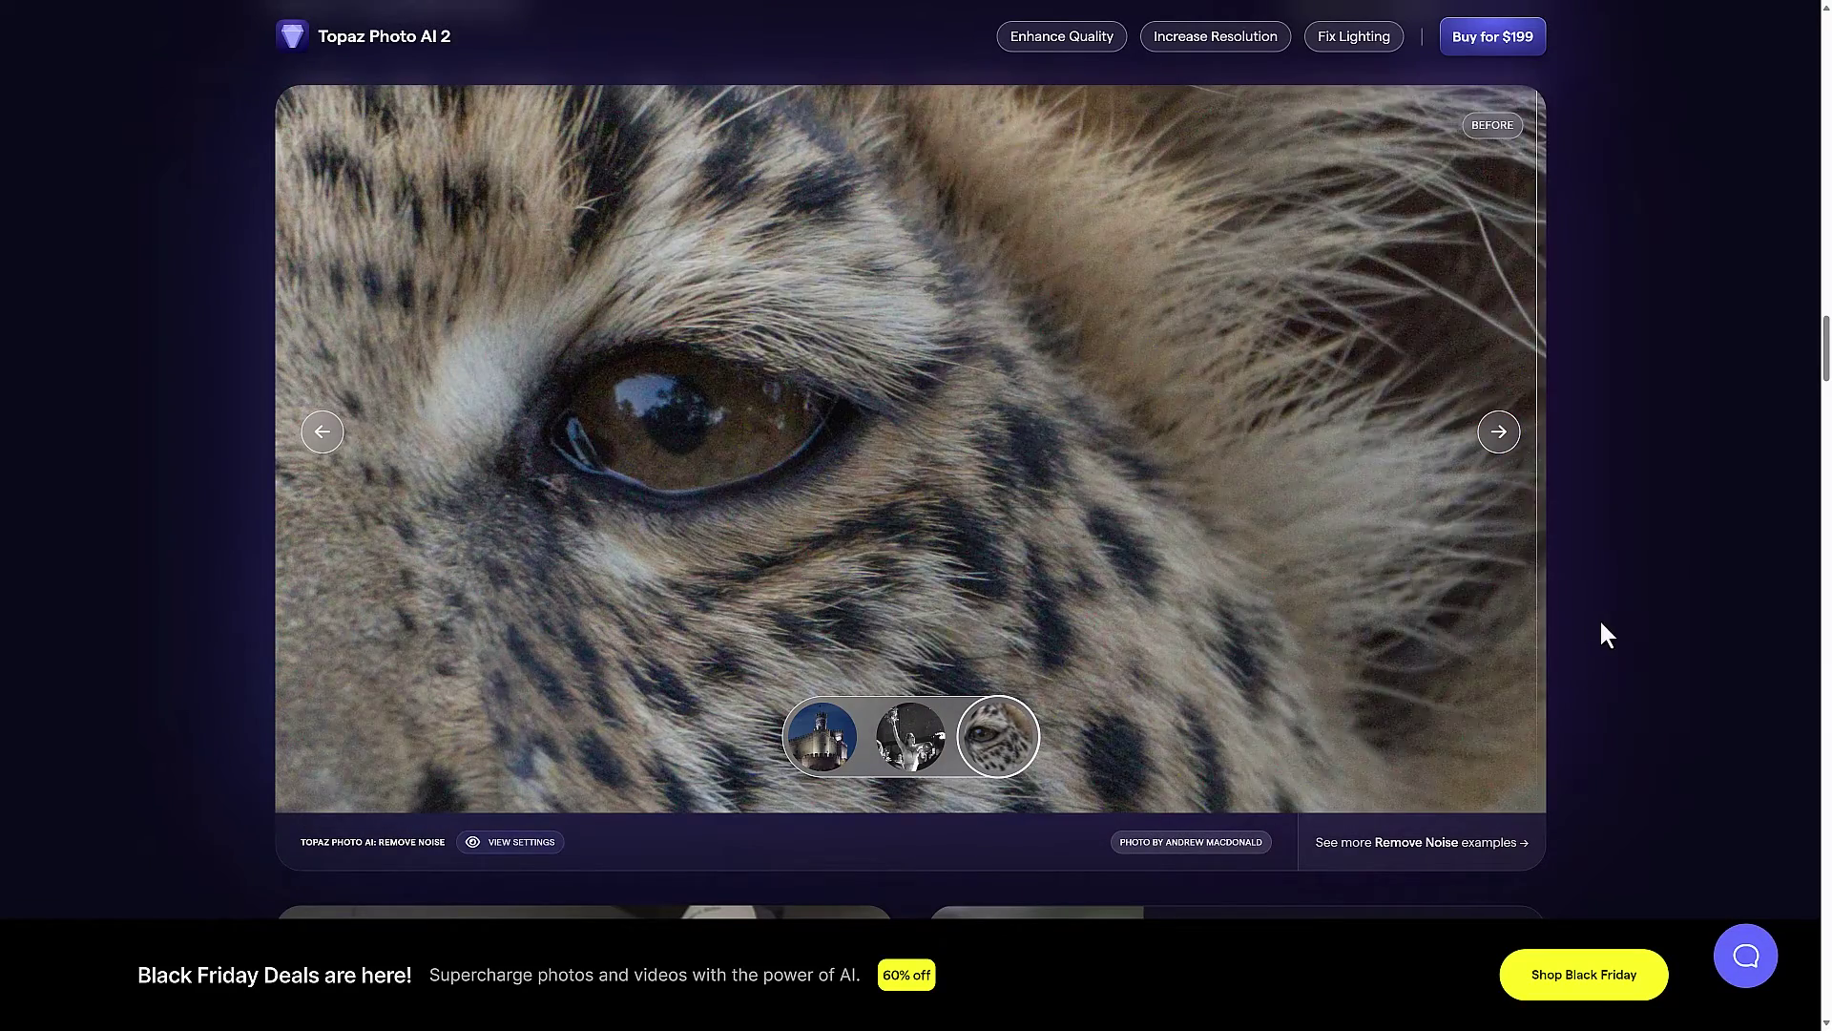
{"action": "scroll", "coordinate": [1599, 615], "scroll_direction": "up", "scroll_amount": 15}
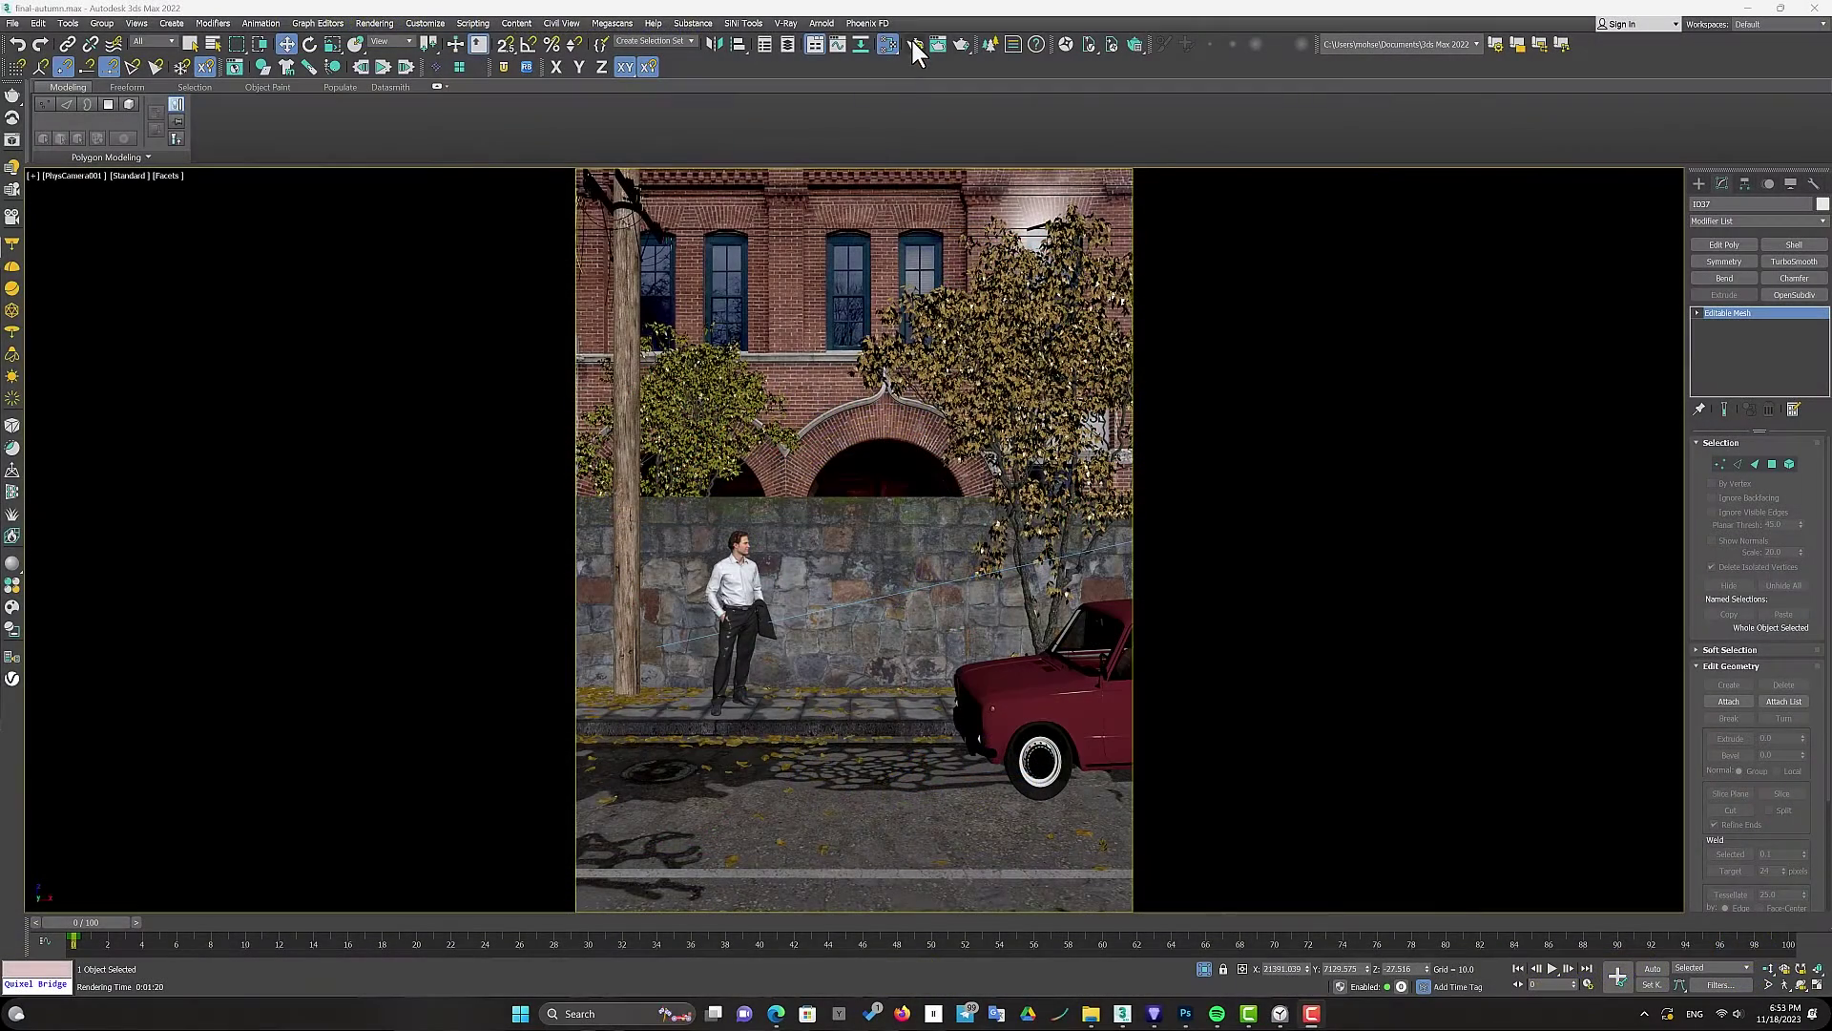
Render the street scene at 2000 × 2670 from Render Setup, timing it with the Clock stopwatch
{"action": "left_click", "coordinate": [913, 45]}
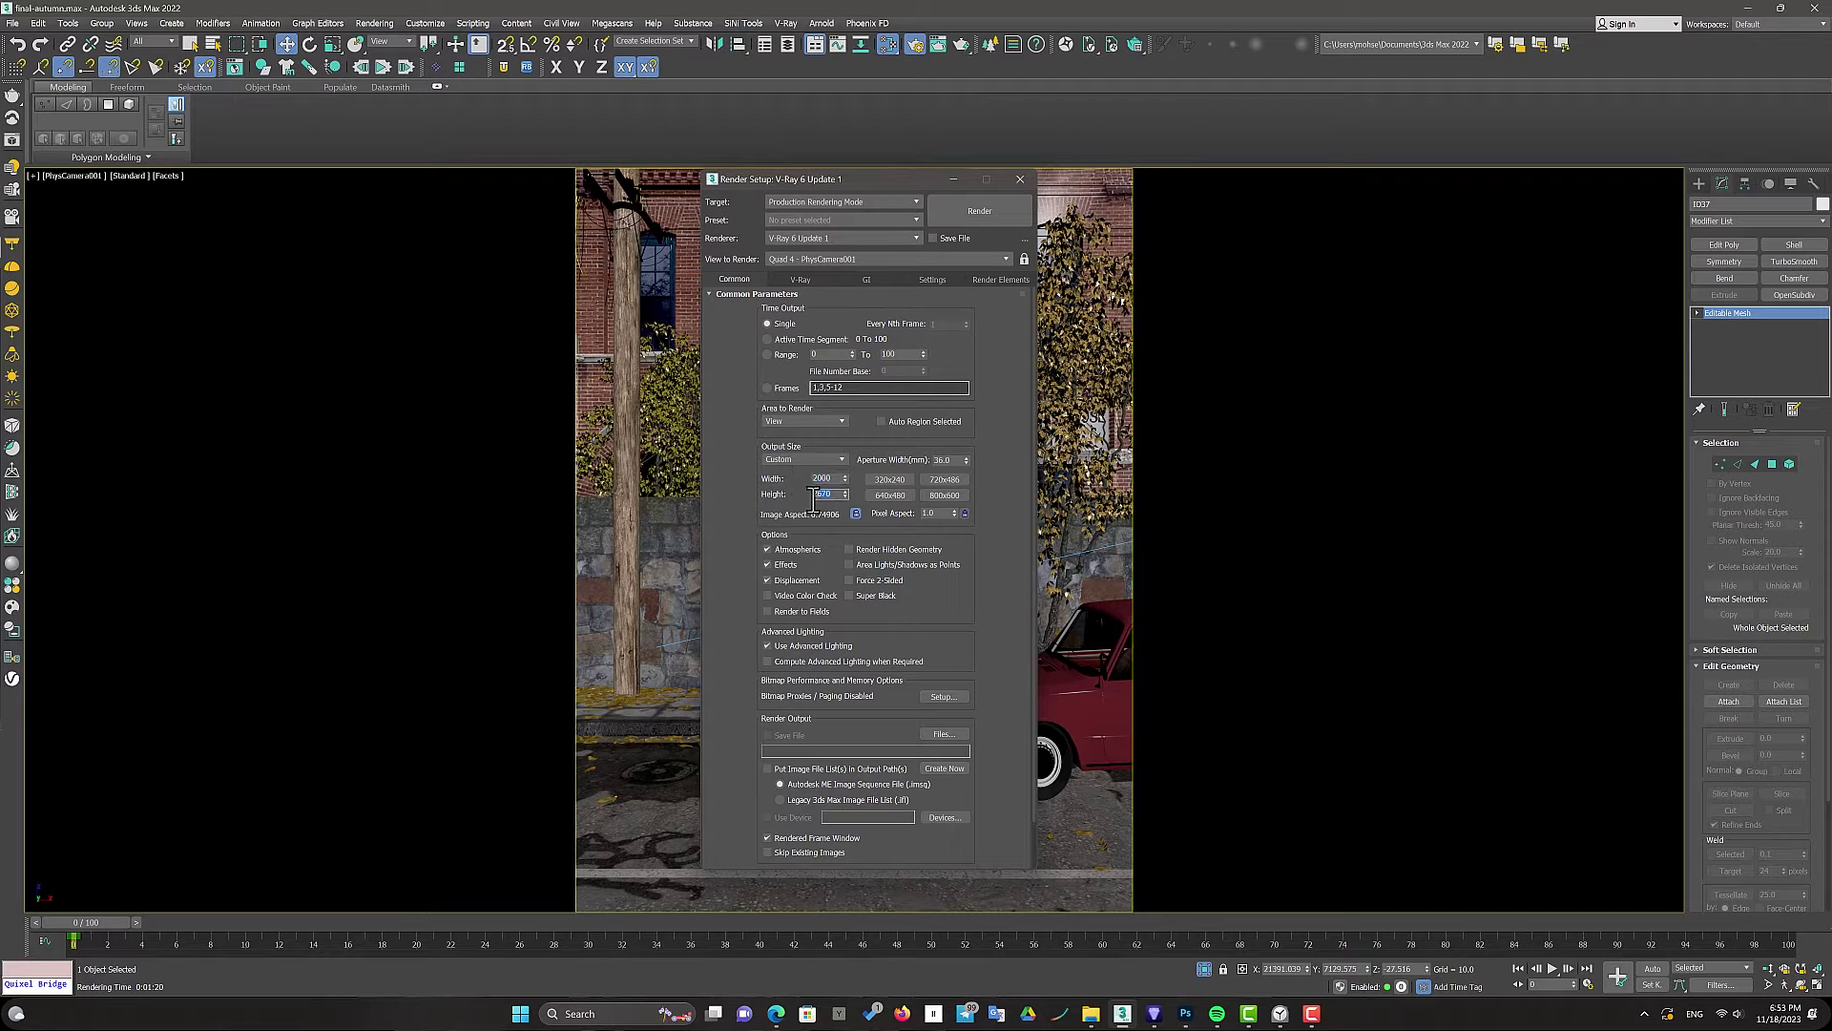
{"action": "left_click", "coordinate": [967, 203]}
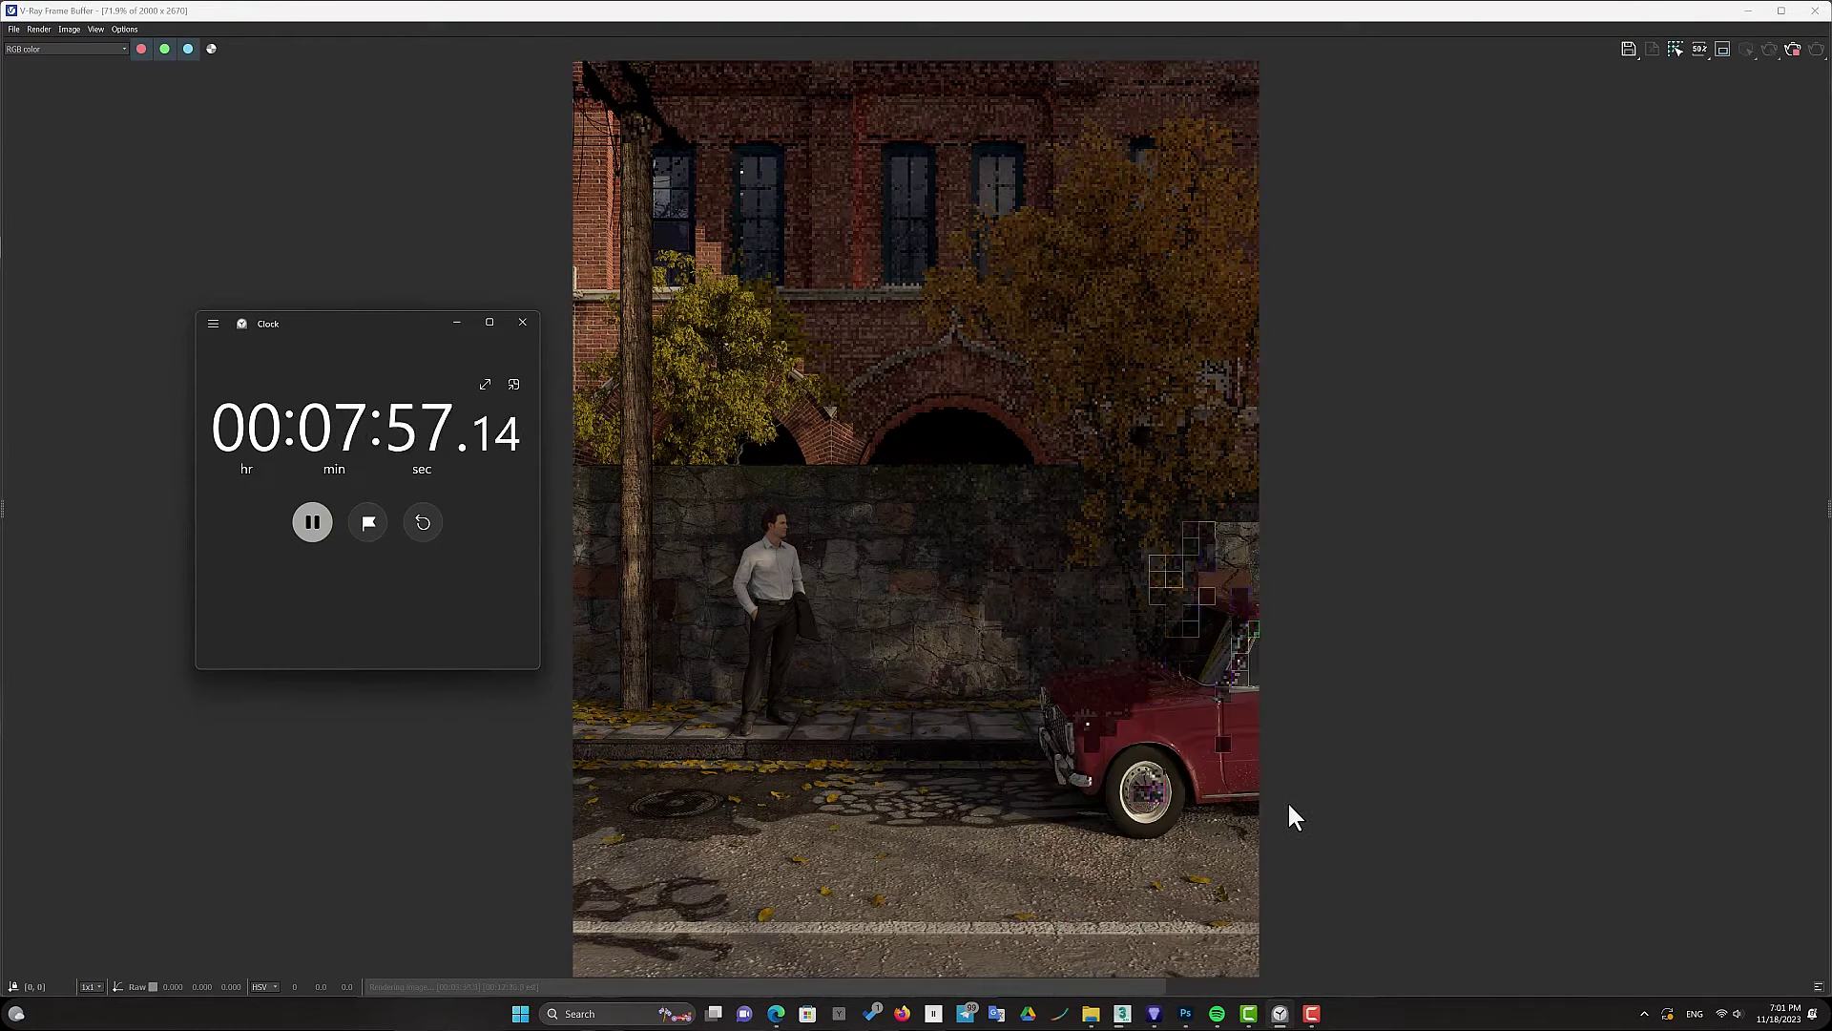
{"action": "left_click", "coordinate": [312, 522]}
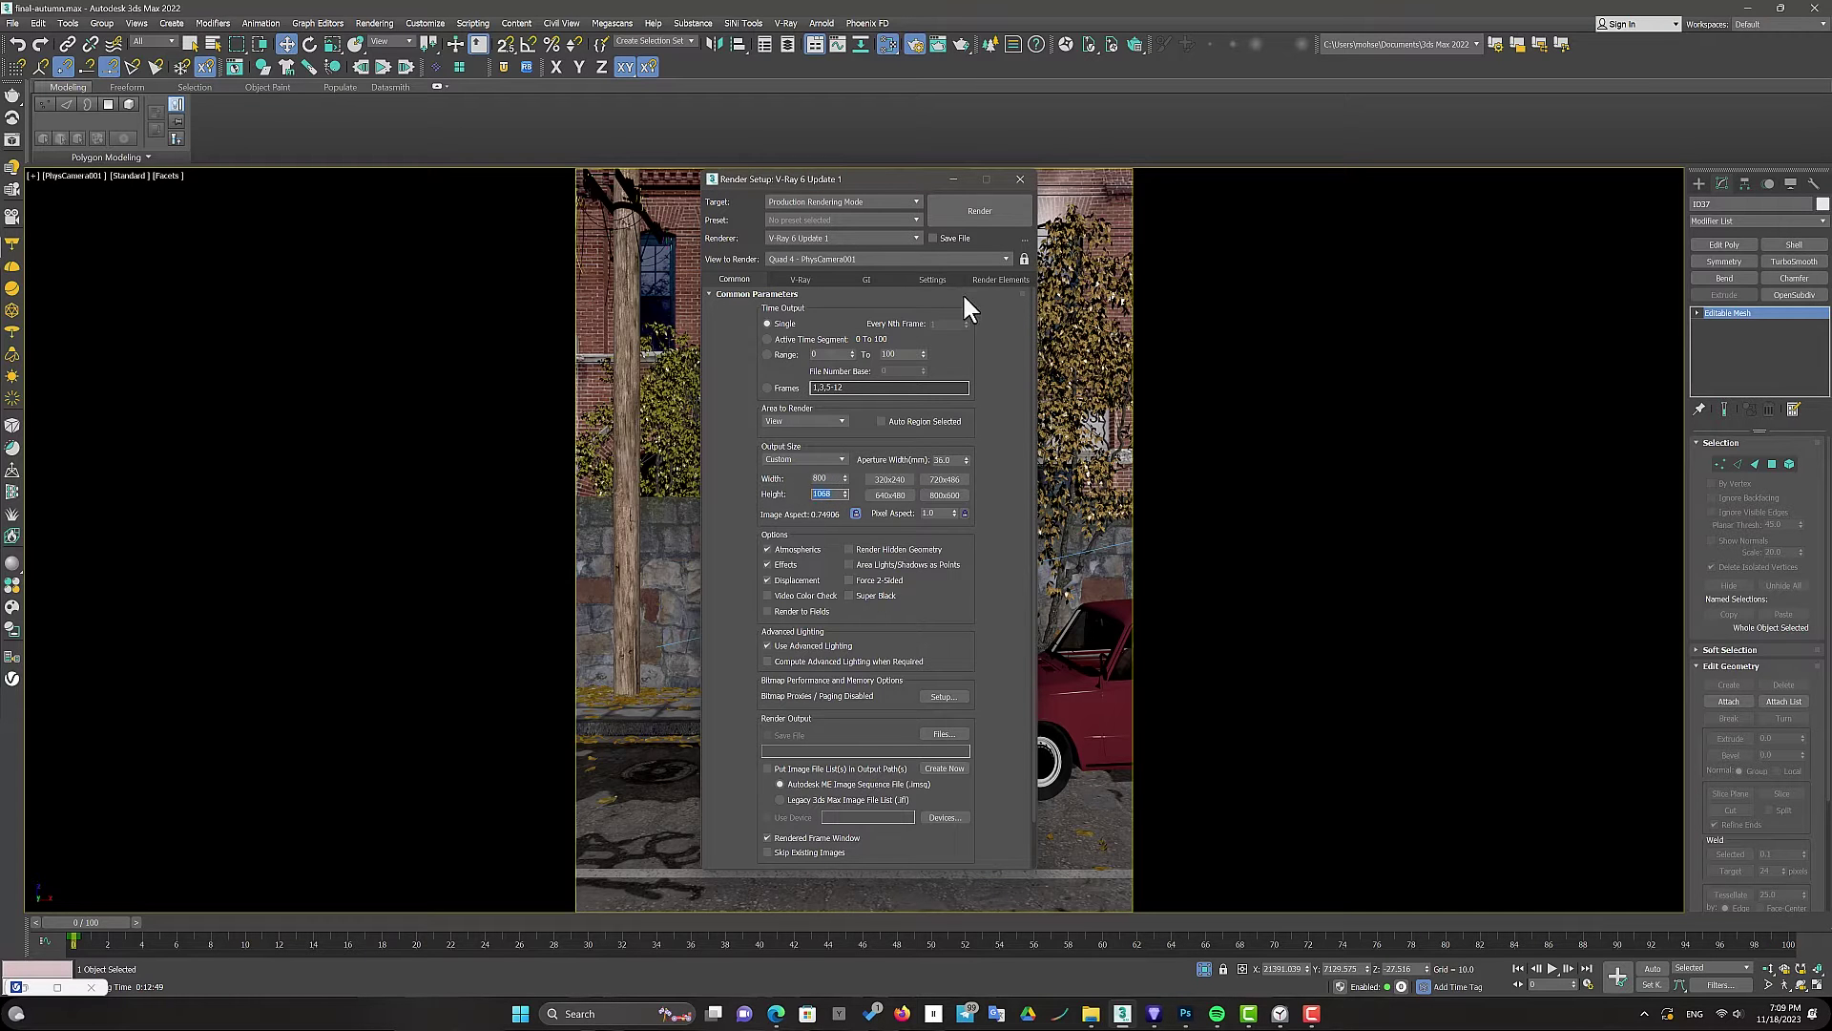
Render the street scene at 800 × 1068 and time it with the Clock stopwatch
{"action": "left_click", "coordinate": [980, 213]}
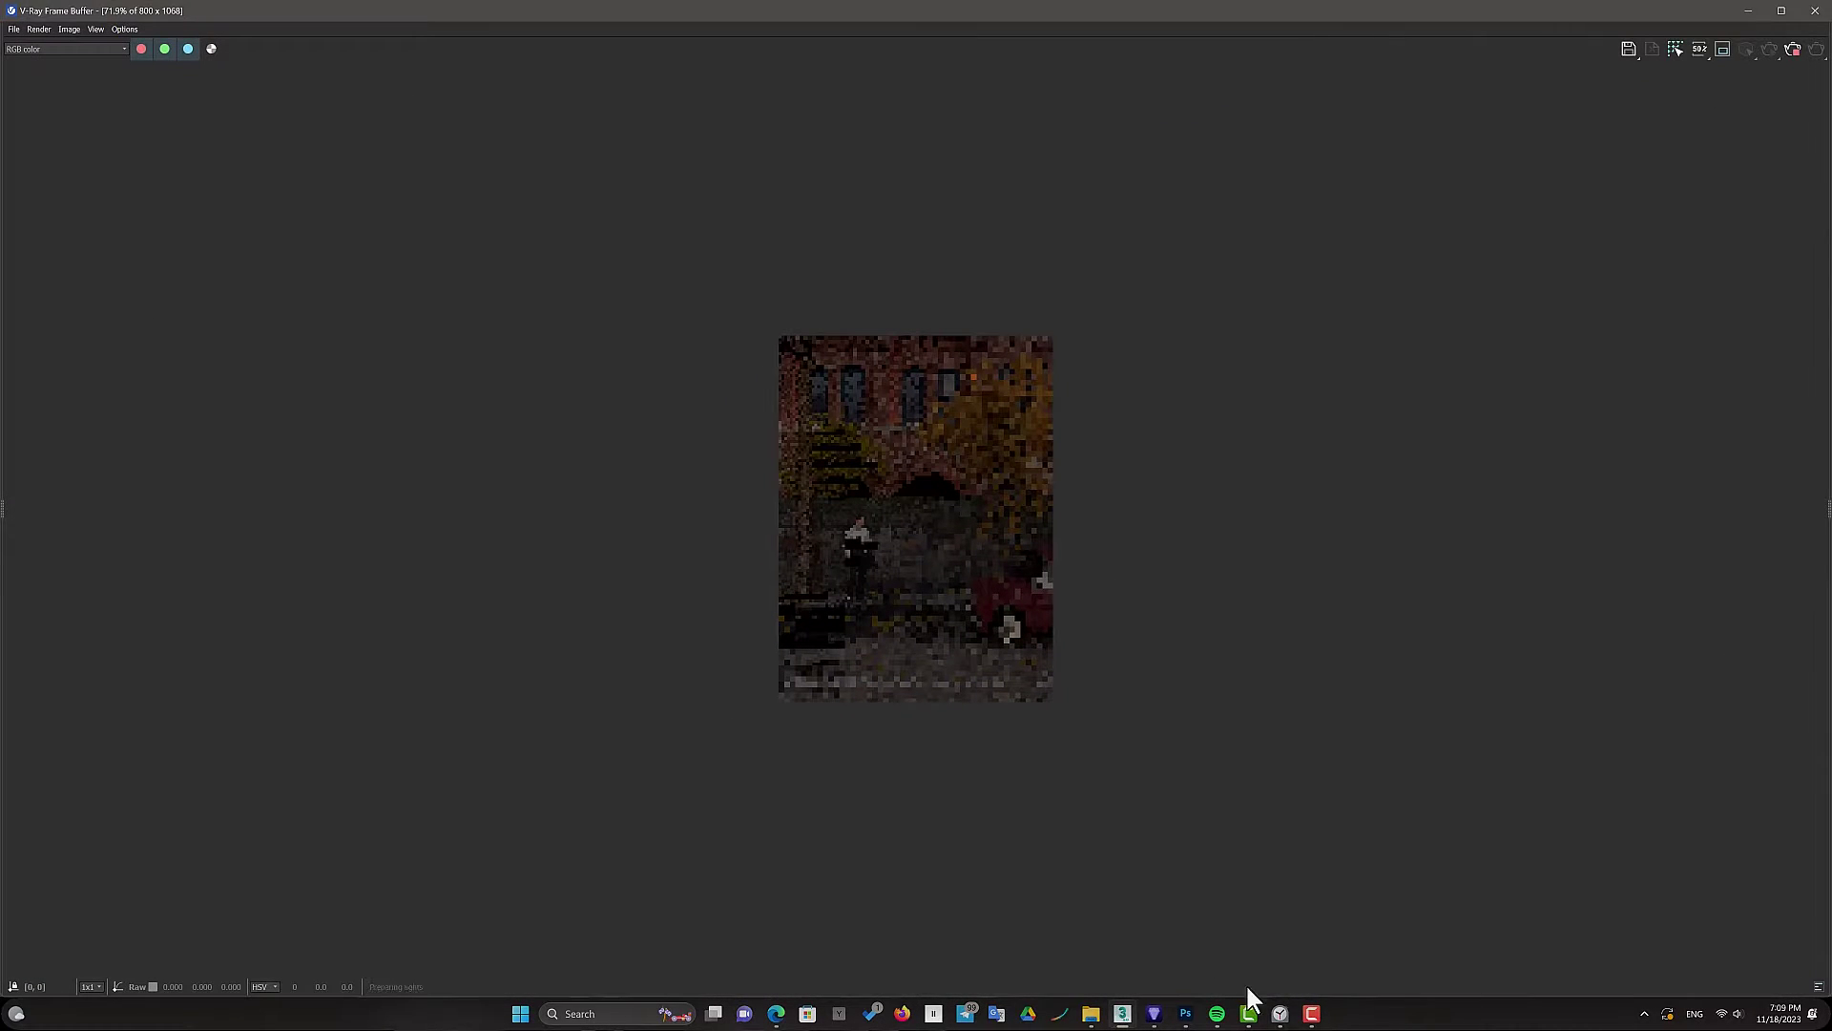
{"action": "left_click", "coordinate": [1281, 1014]}
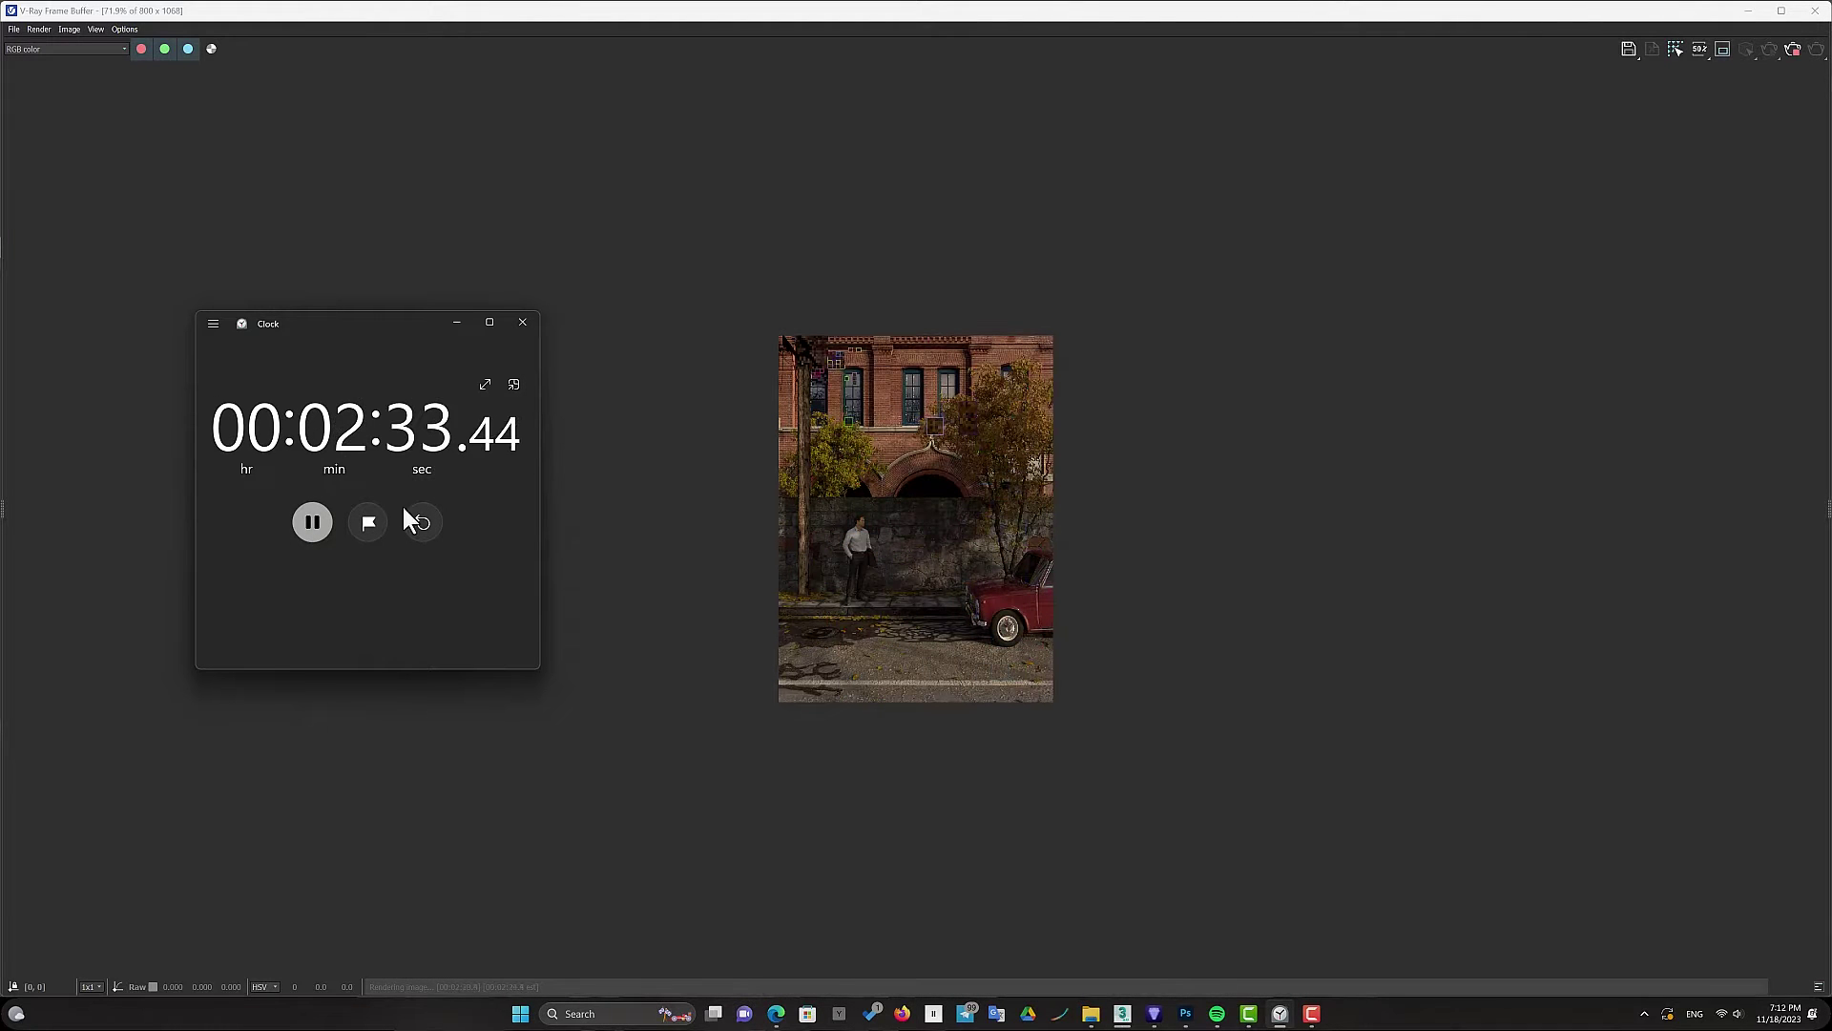
{"action": "left_click", "coordinate": [312, 522]}
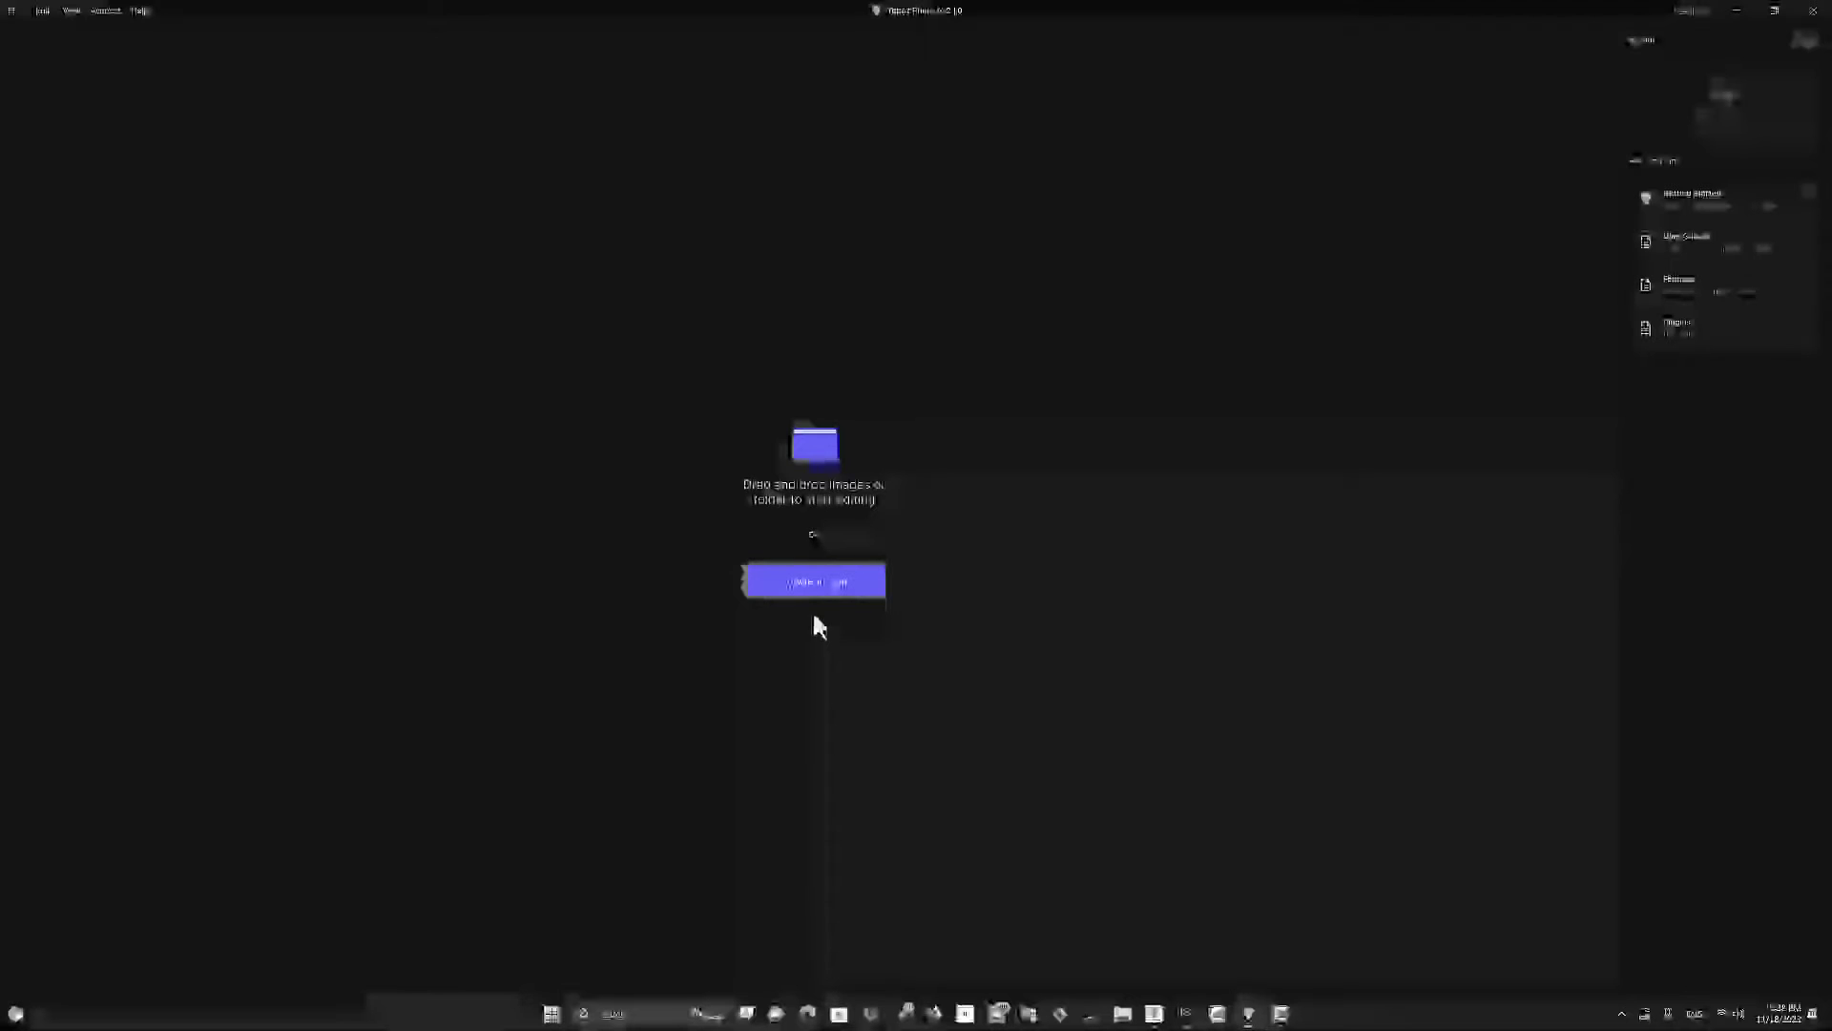
Open the 800.jpg render via Browse Images
{"action": "left_click", "coordinate": [819, 584]}
{"action": "left_click", "coordinate": [593, 554]}
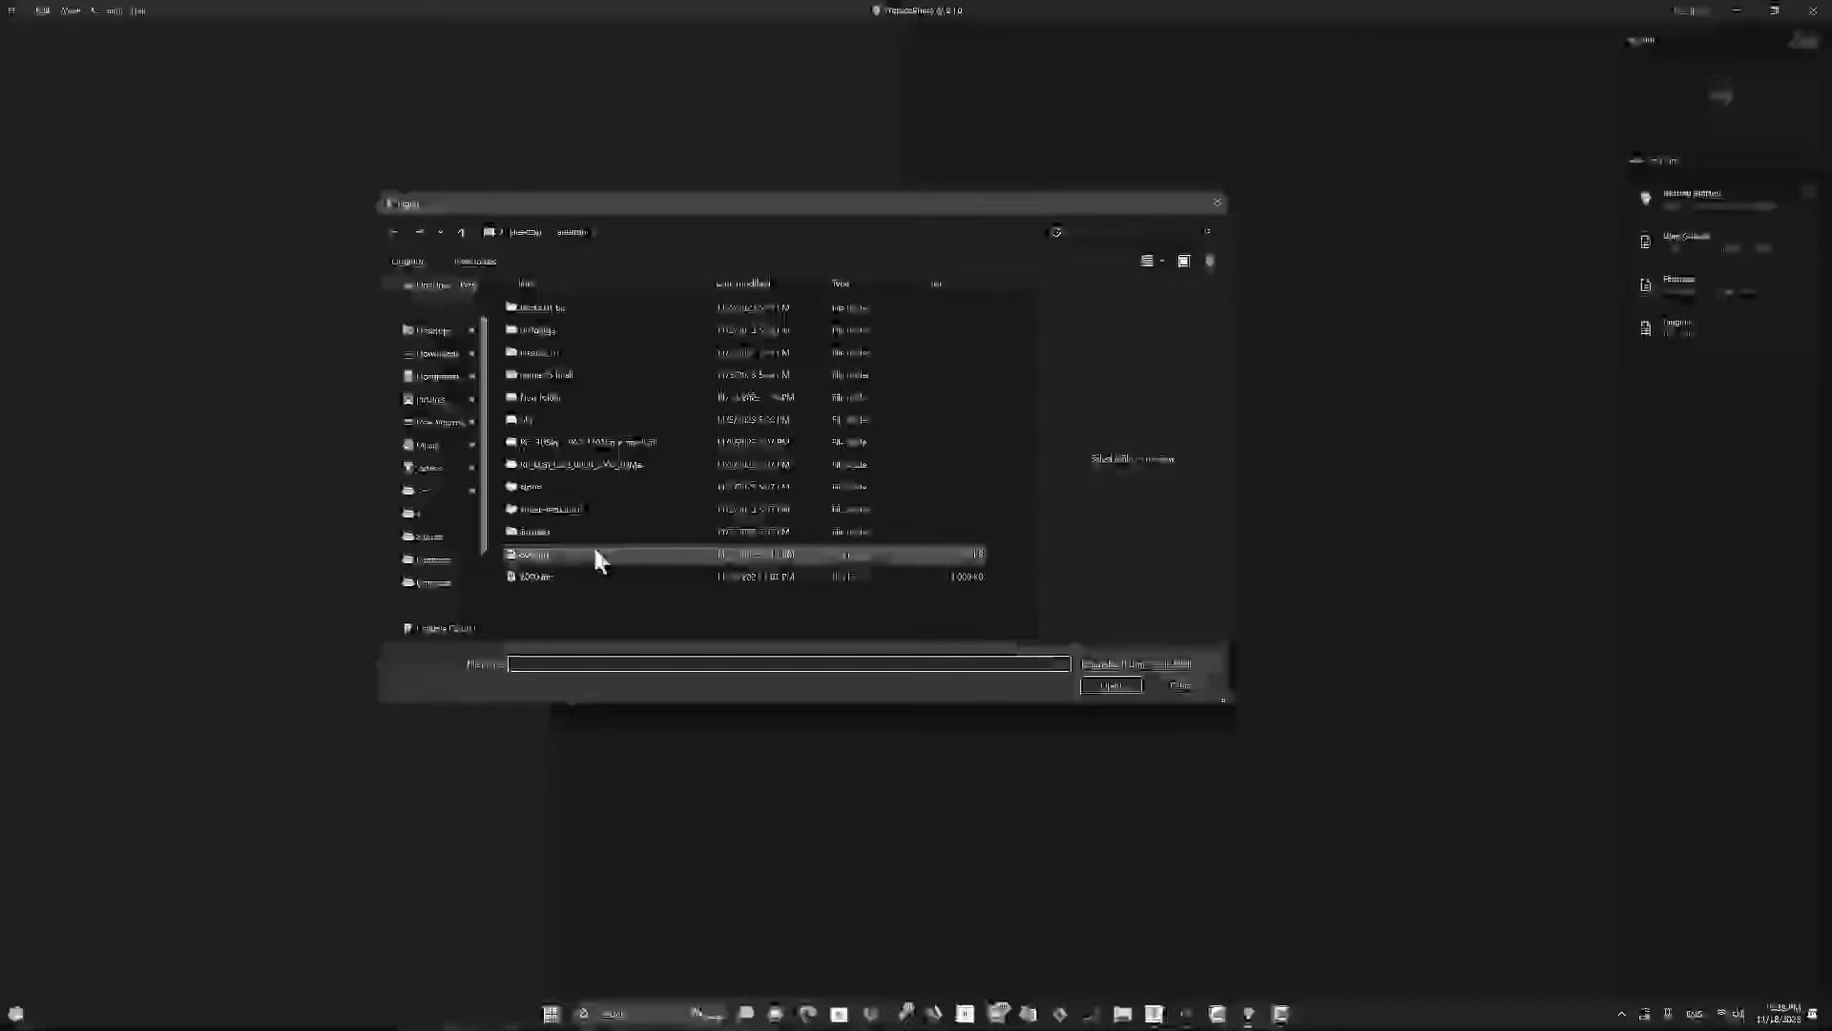
{"action": "double_click", "coordinate": [593, 554]}
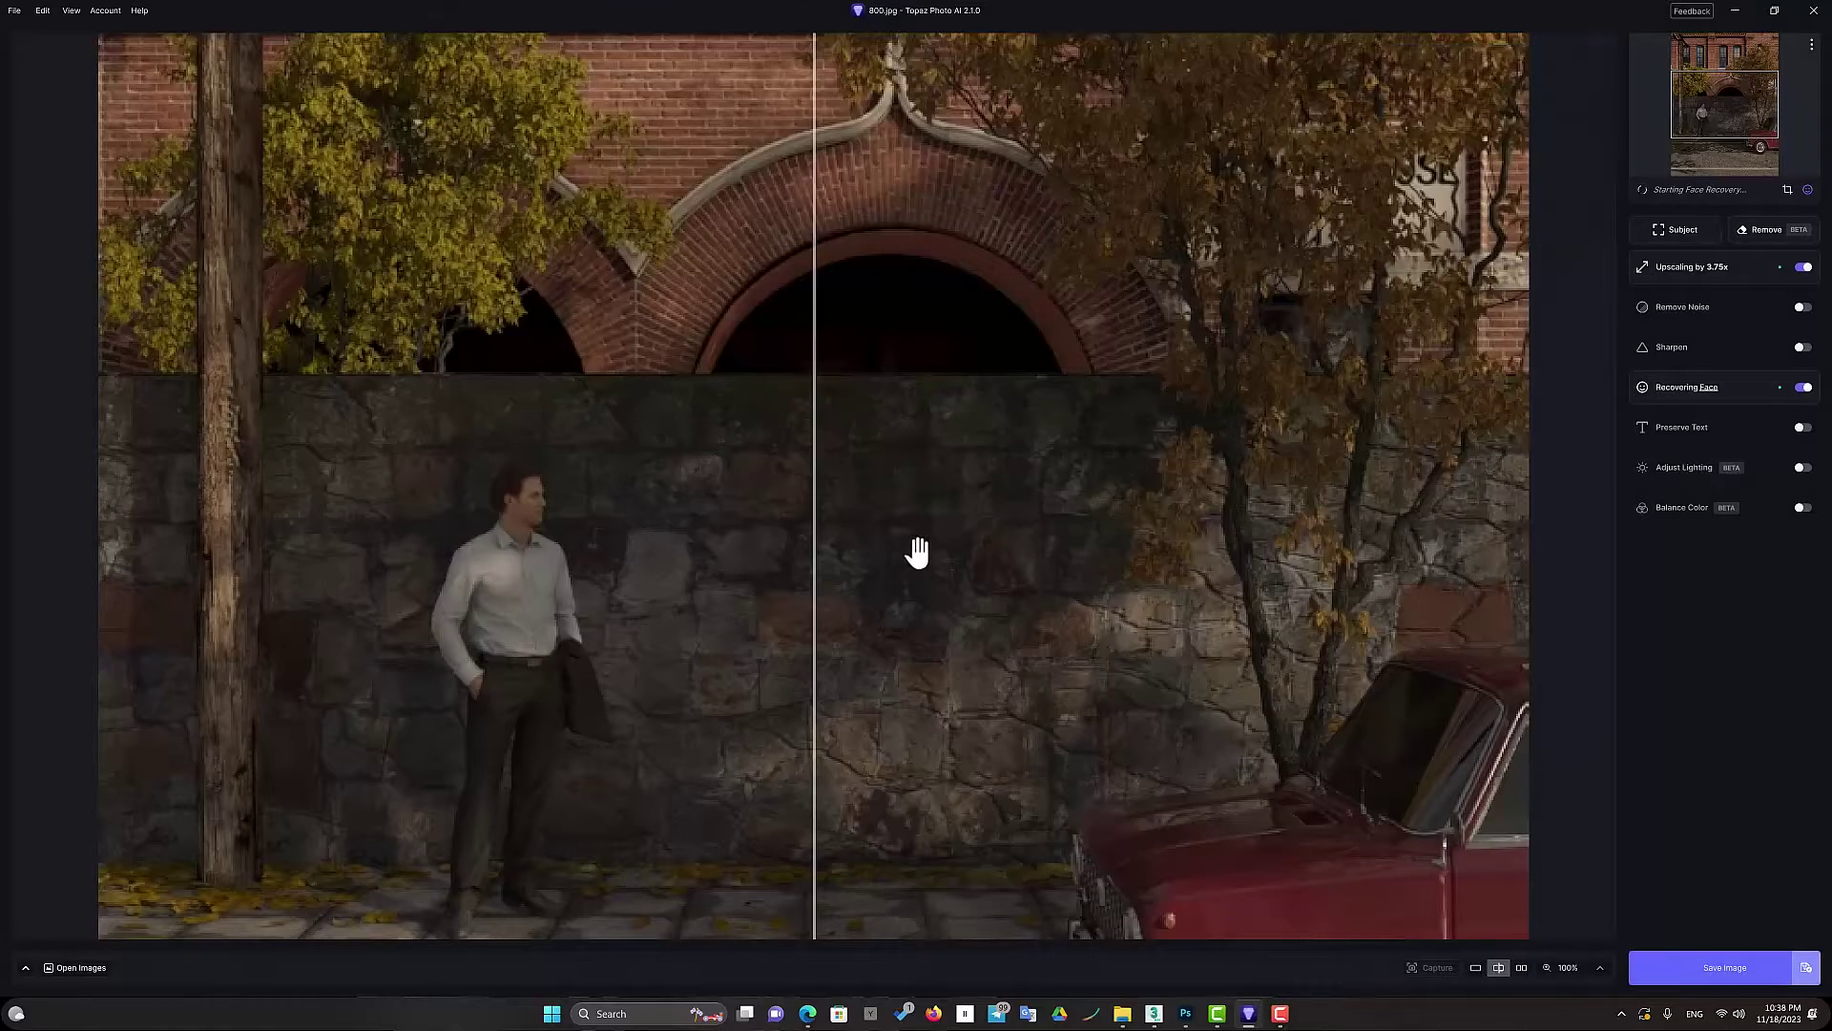
Zoom out and compare the 3.75x upscale to 3000 × 4005 by moving the split line
{"action": "scroll", "coordinate": [871, 551], "scroll_direction": "down", "scroll_amount": 2}
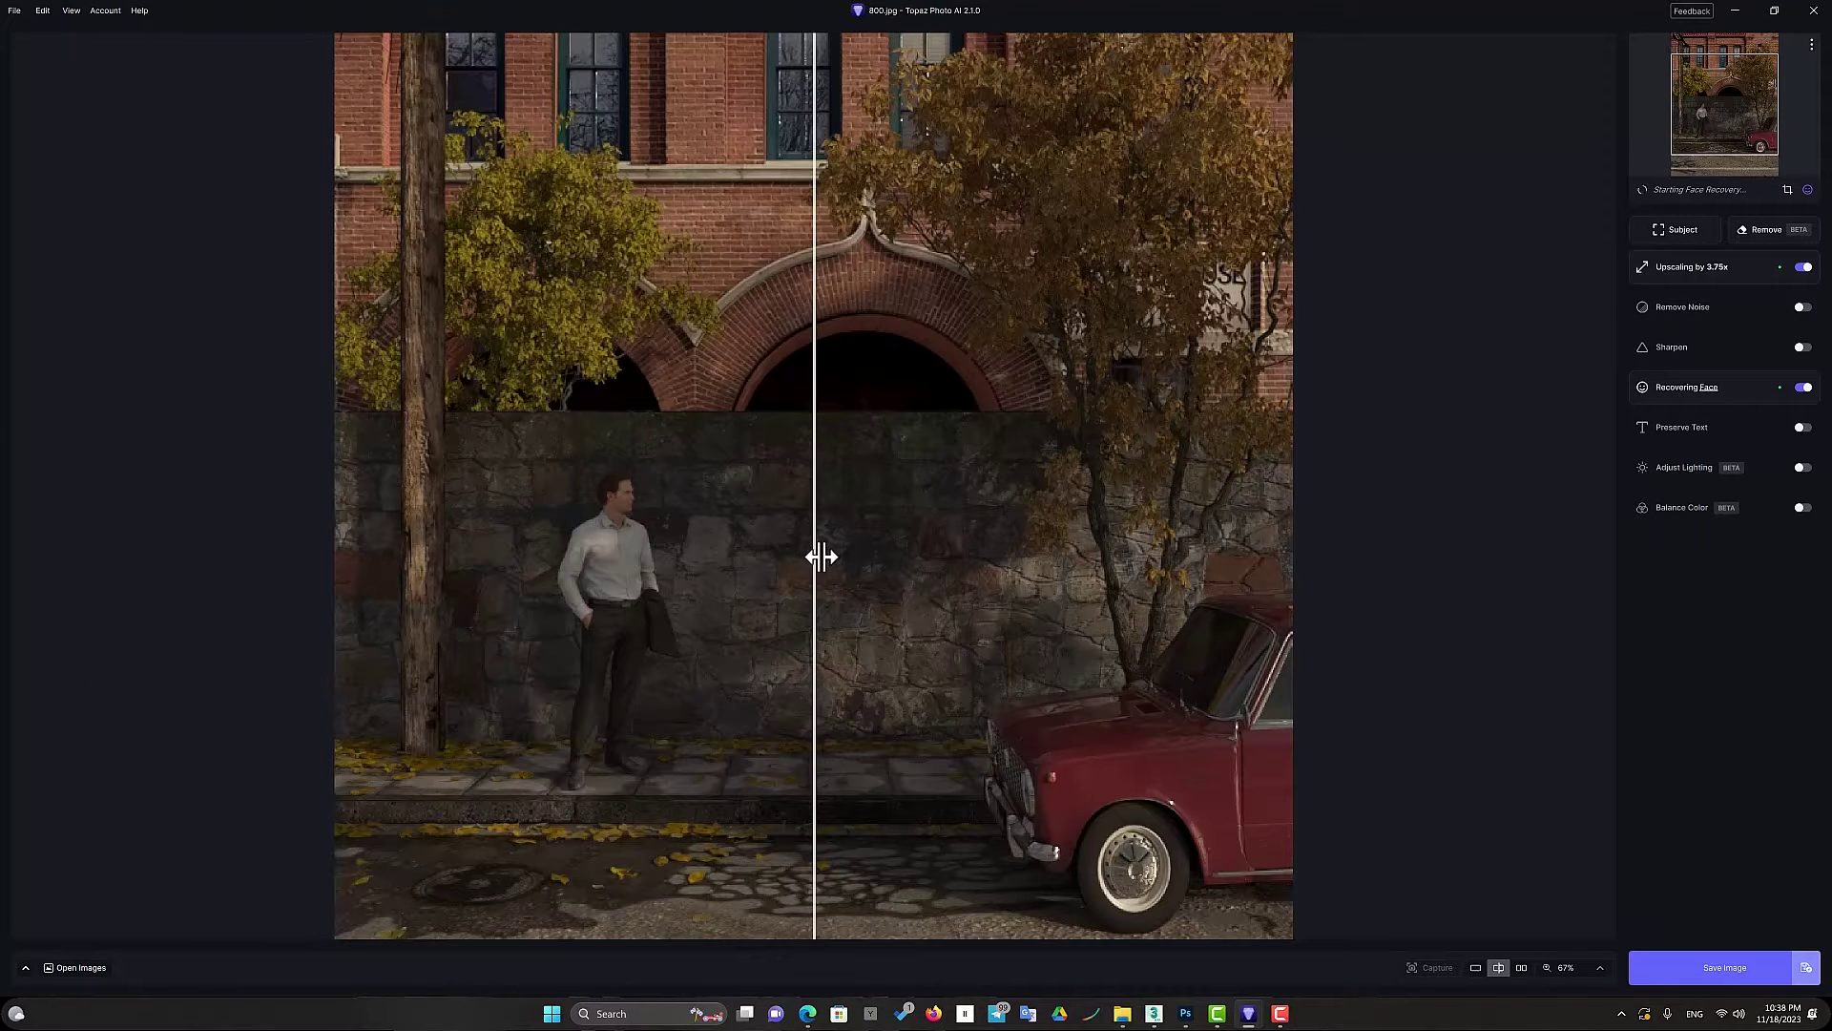
{"action": "left_click_drag", "start_coordinate": [827, 556], "coordinate": [945, 617]}
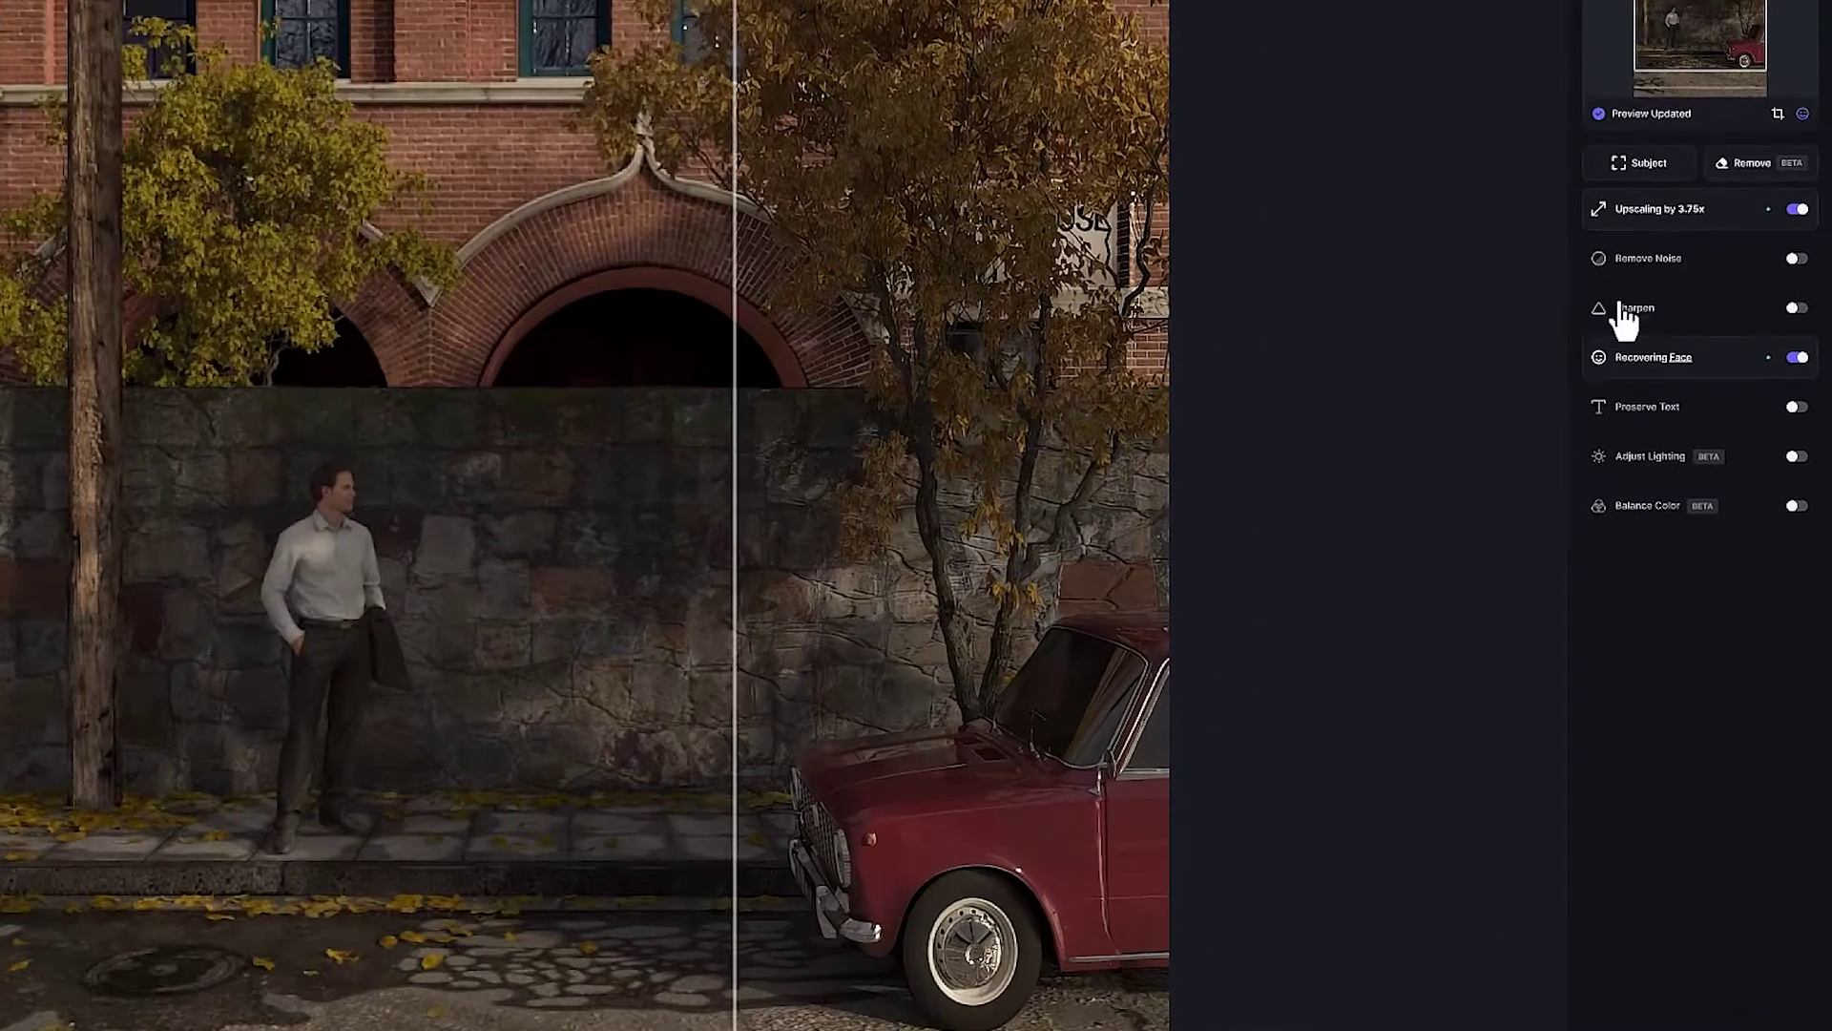
{"action": "left_click", "coordinate": [1600, 212]}
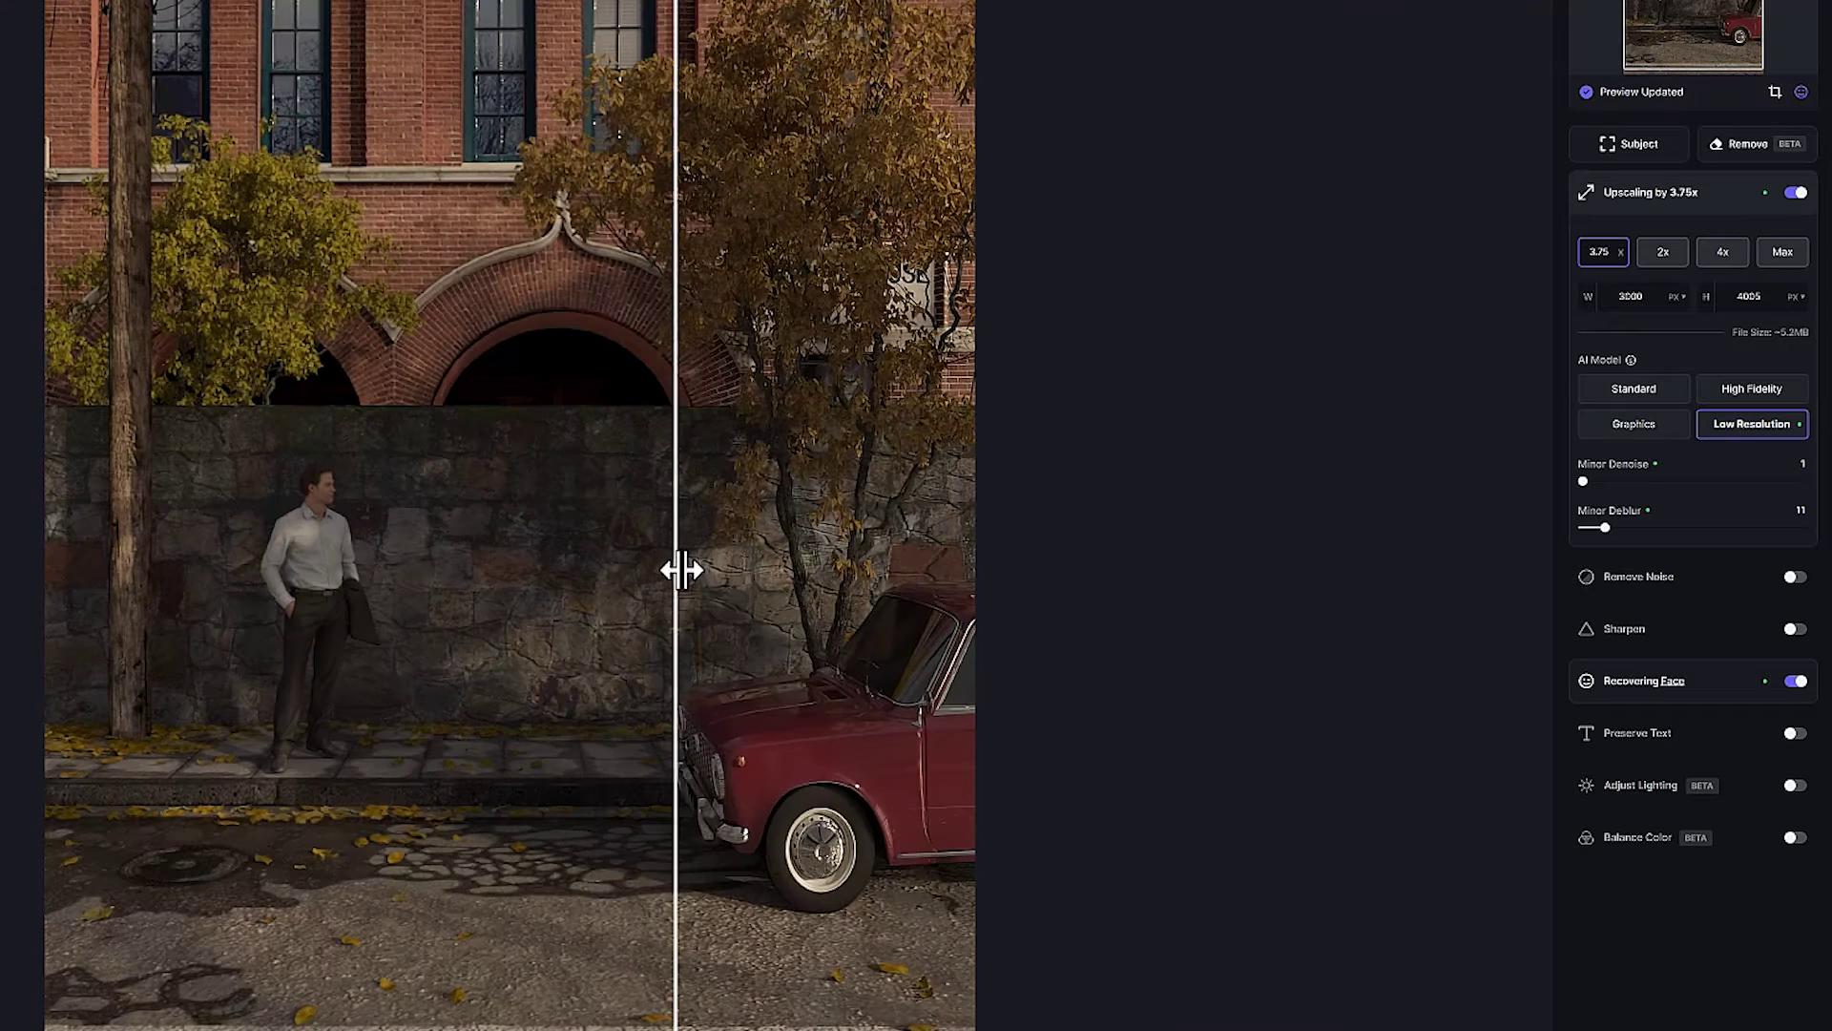
{"action": "left_click_drag", "start_coordinate": [687, 569], "coordinate": [998, 578]}
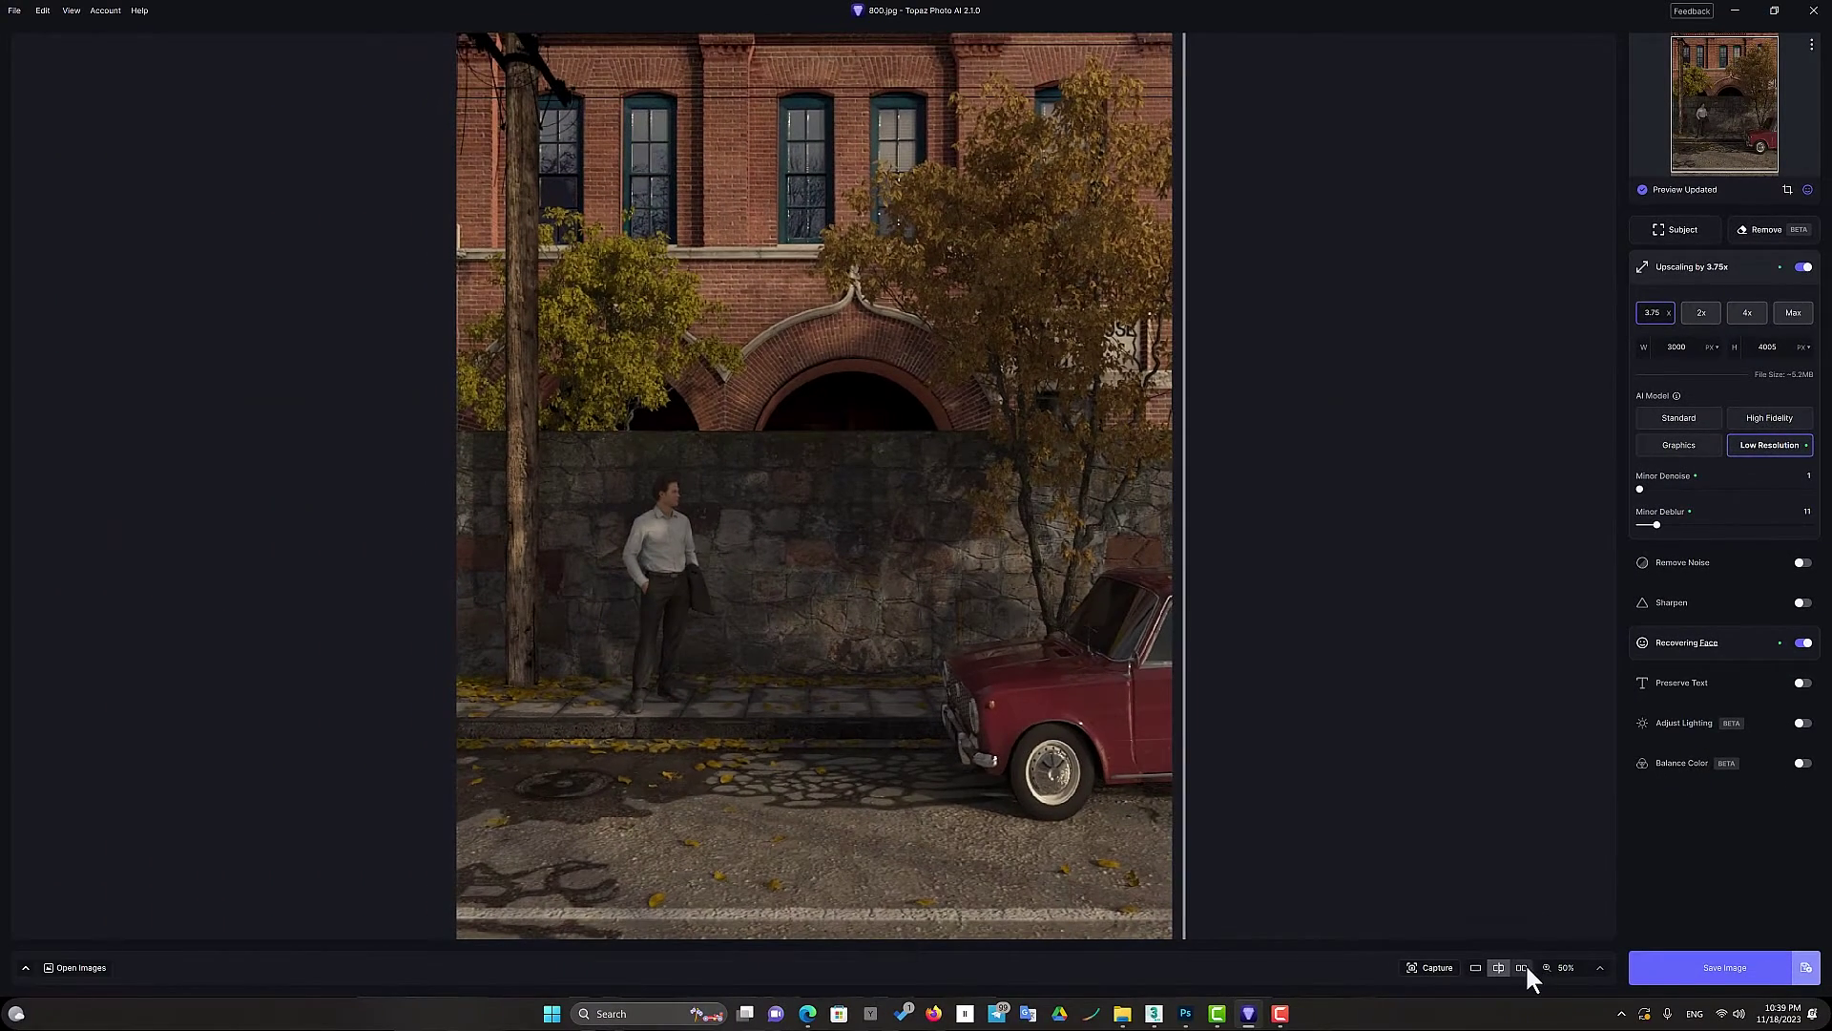
Inspect the man in side-by-side view, return to split view, and show detected subjects
{"action": "left_click", "coordinate": [1523, 967]}
{"action": "scroll", "coordinate": [1325, 725], "scroll_direction": "up", "scroll_amount": 5}
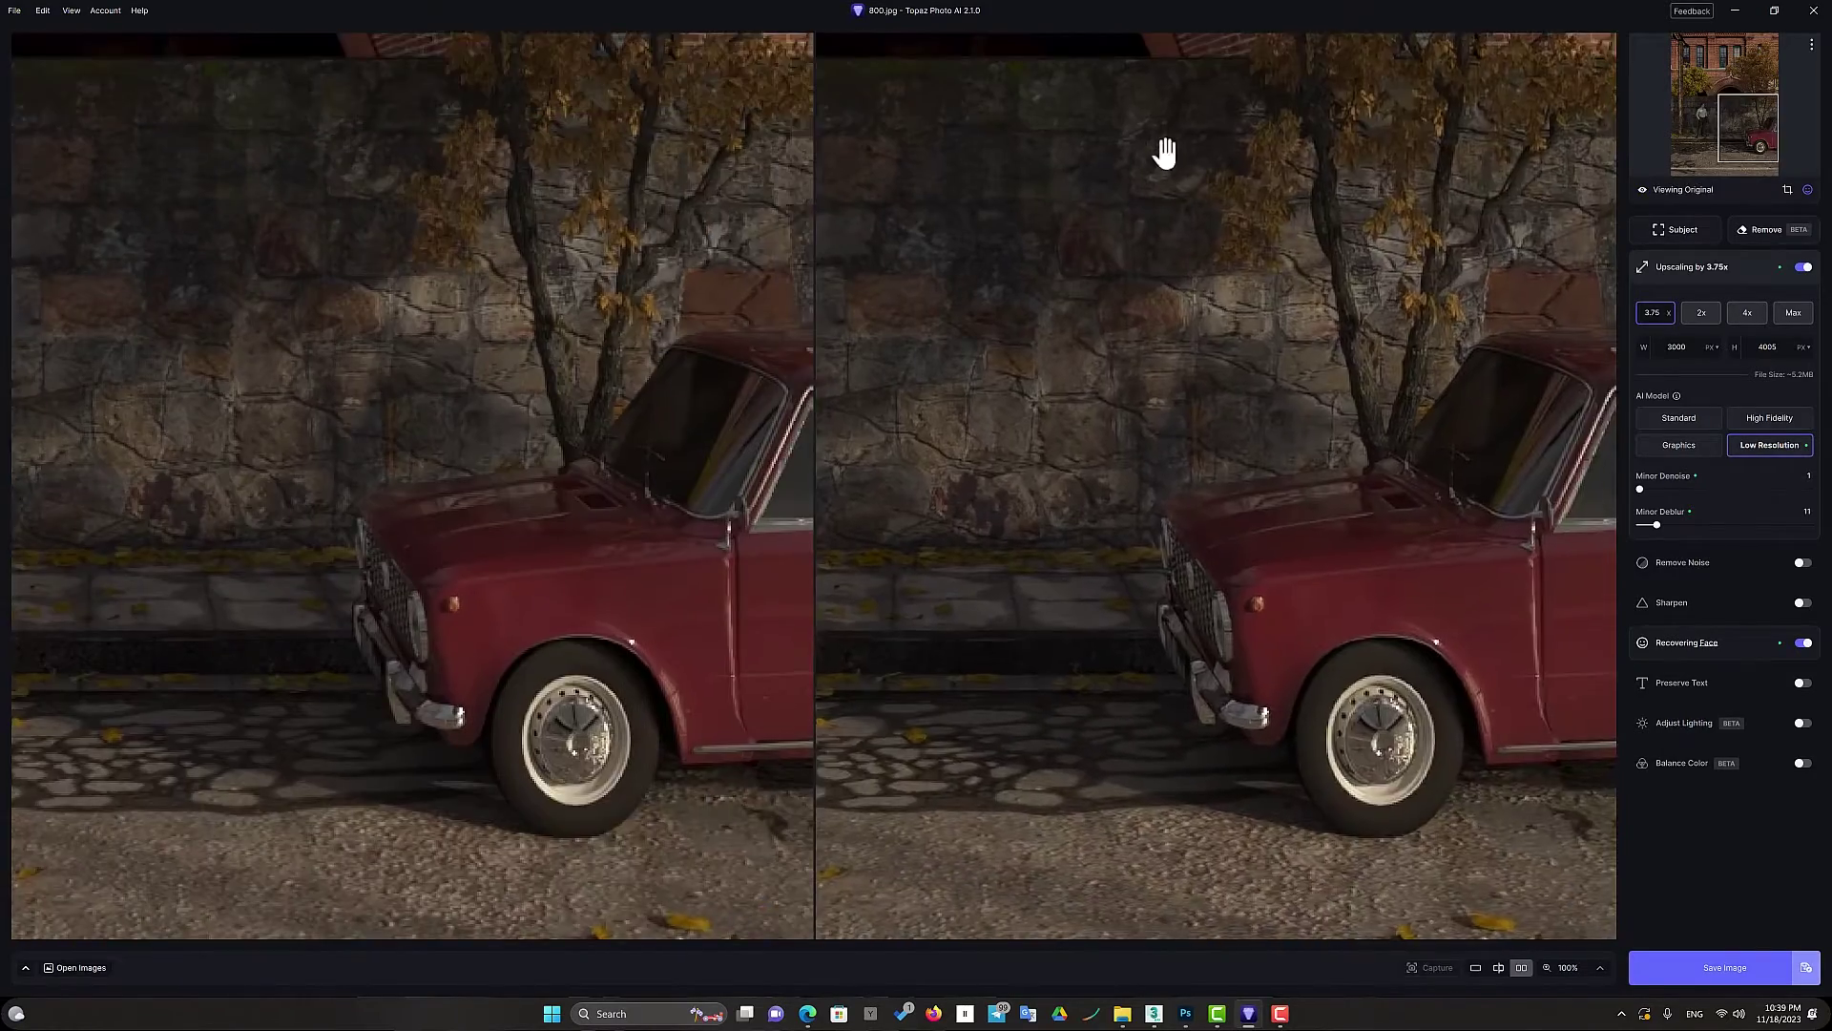
{"action": "left_click_drag", "start_coordinate": [1165, 156], "coordinate": [1452, 281]}
{"action": "scroll", "coordinate": [1452, 282], "scroll_direction": "down", "scroll_amount": 5}
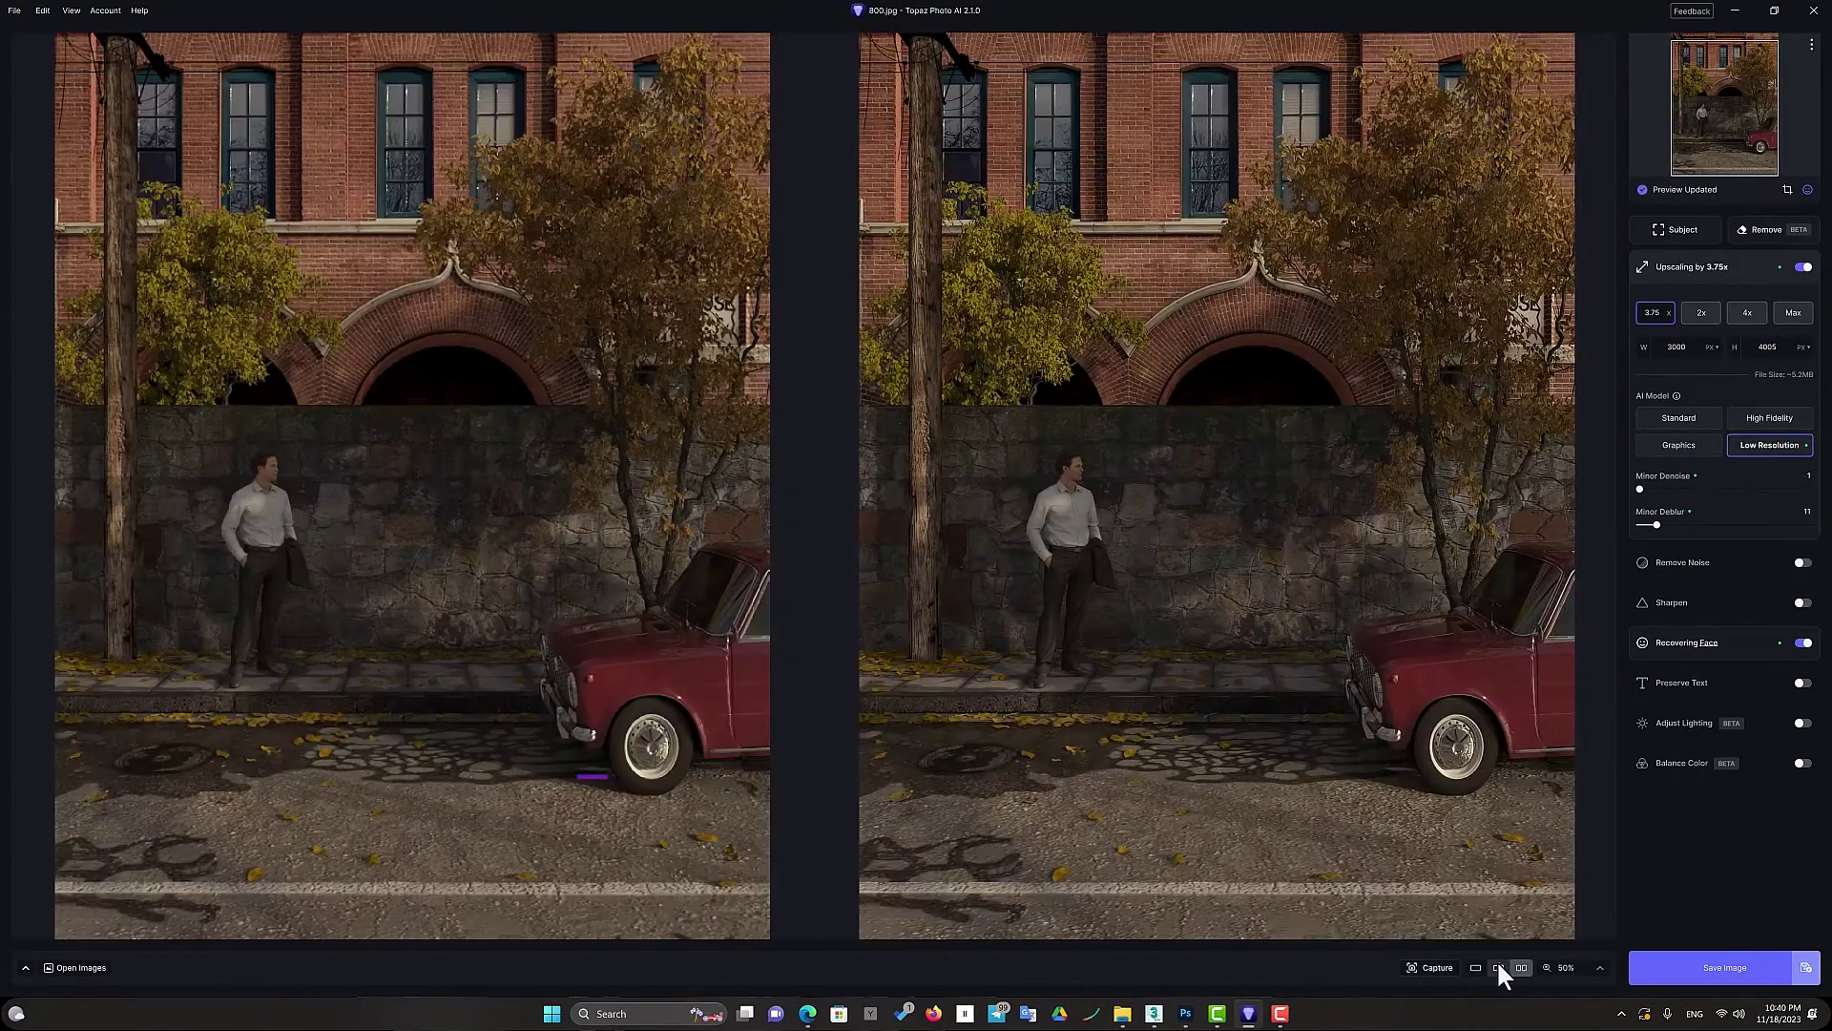
{"action": "left_click", "coordinate": [1498, 968]}
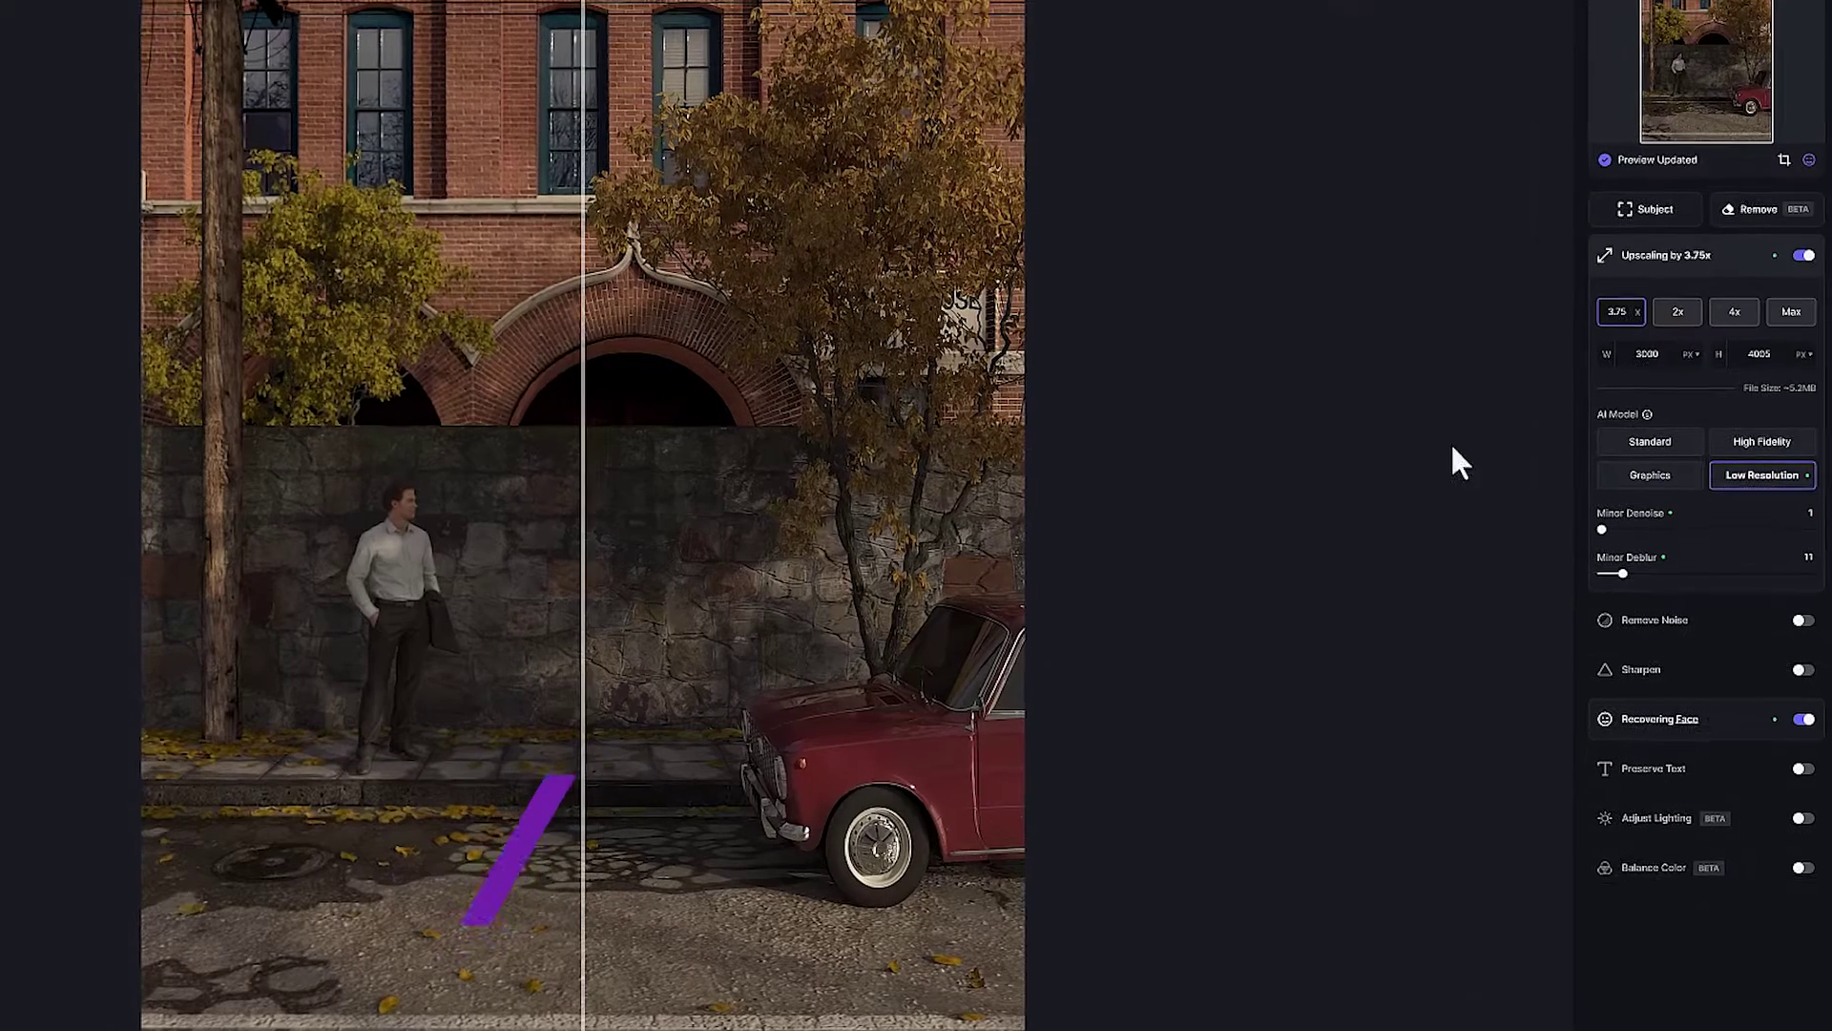
{"action": "left_click", "coordinate": [1679, 233]}
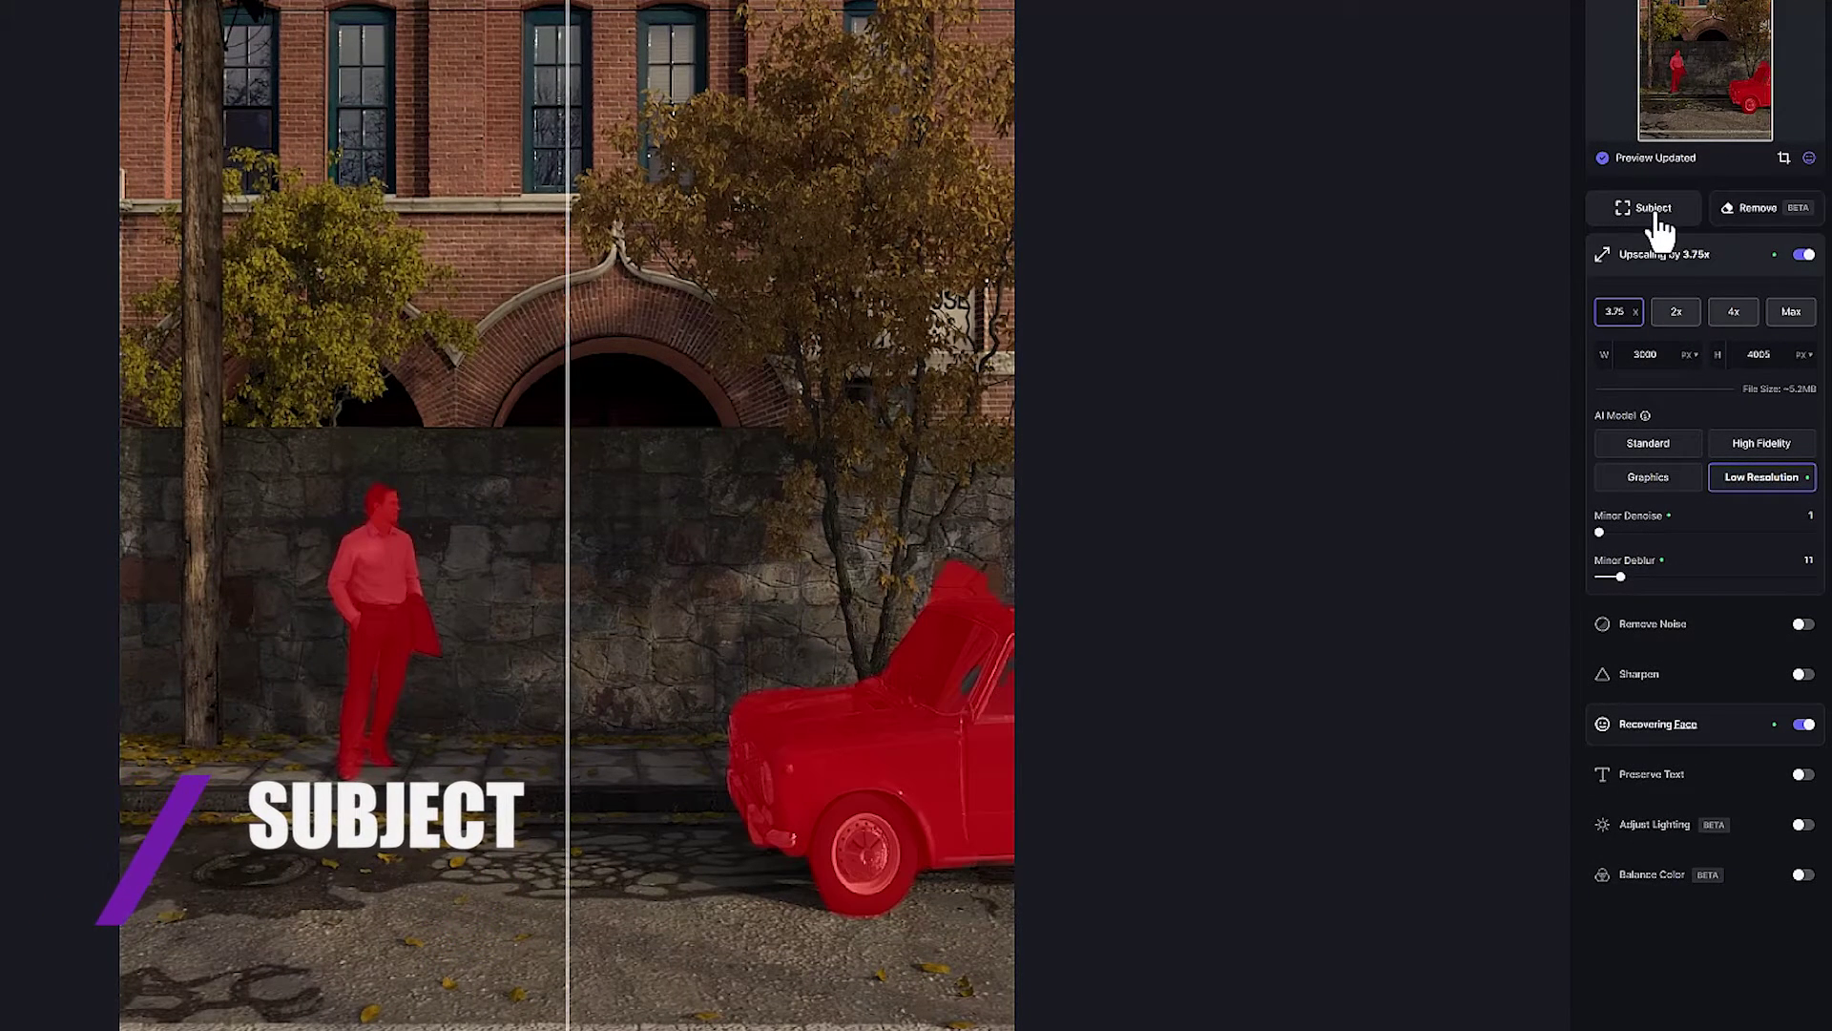
Set the Refinement Brush to Subtract and apply the man-and-car subject selection
{"action": "left_click", "coordinate": [1658, 227]}
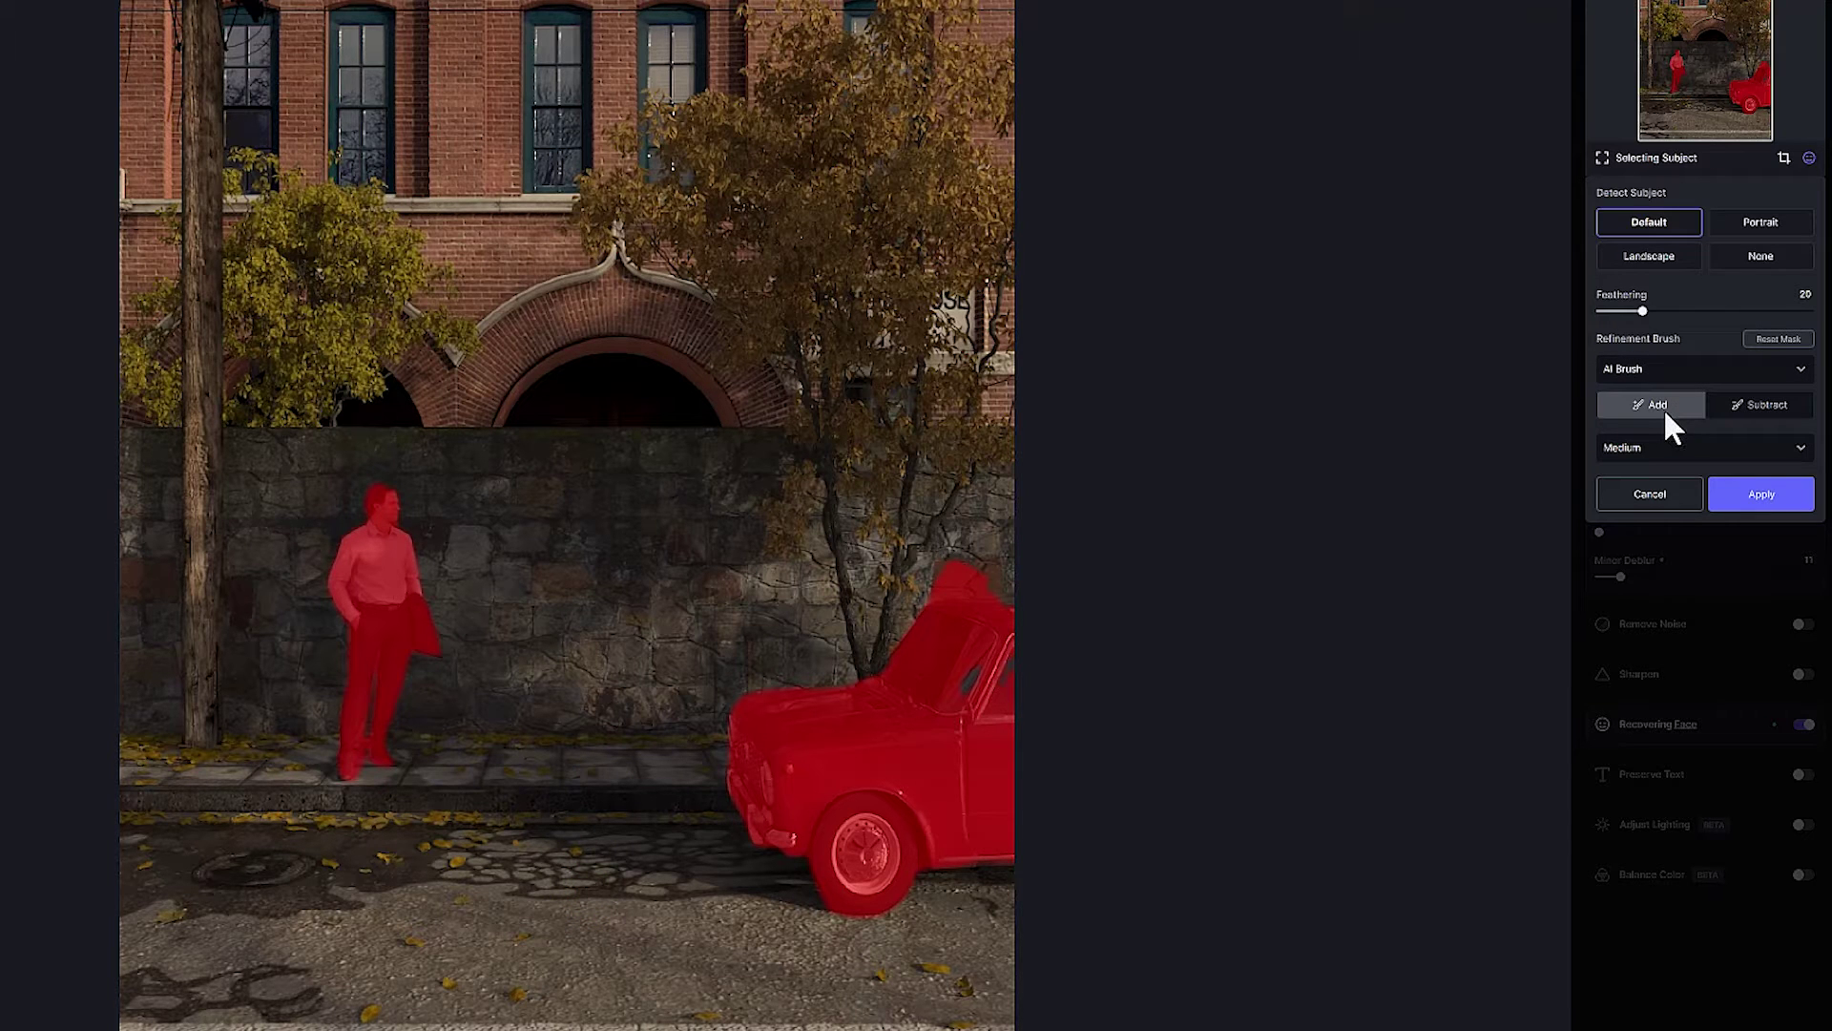
{"action": "left_click", "coordinate": [1731, 410]}
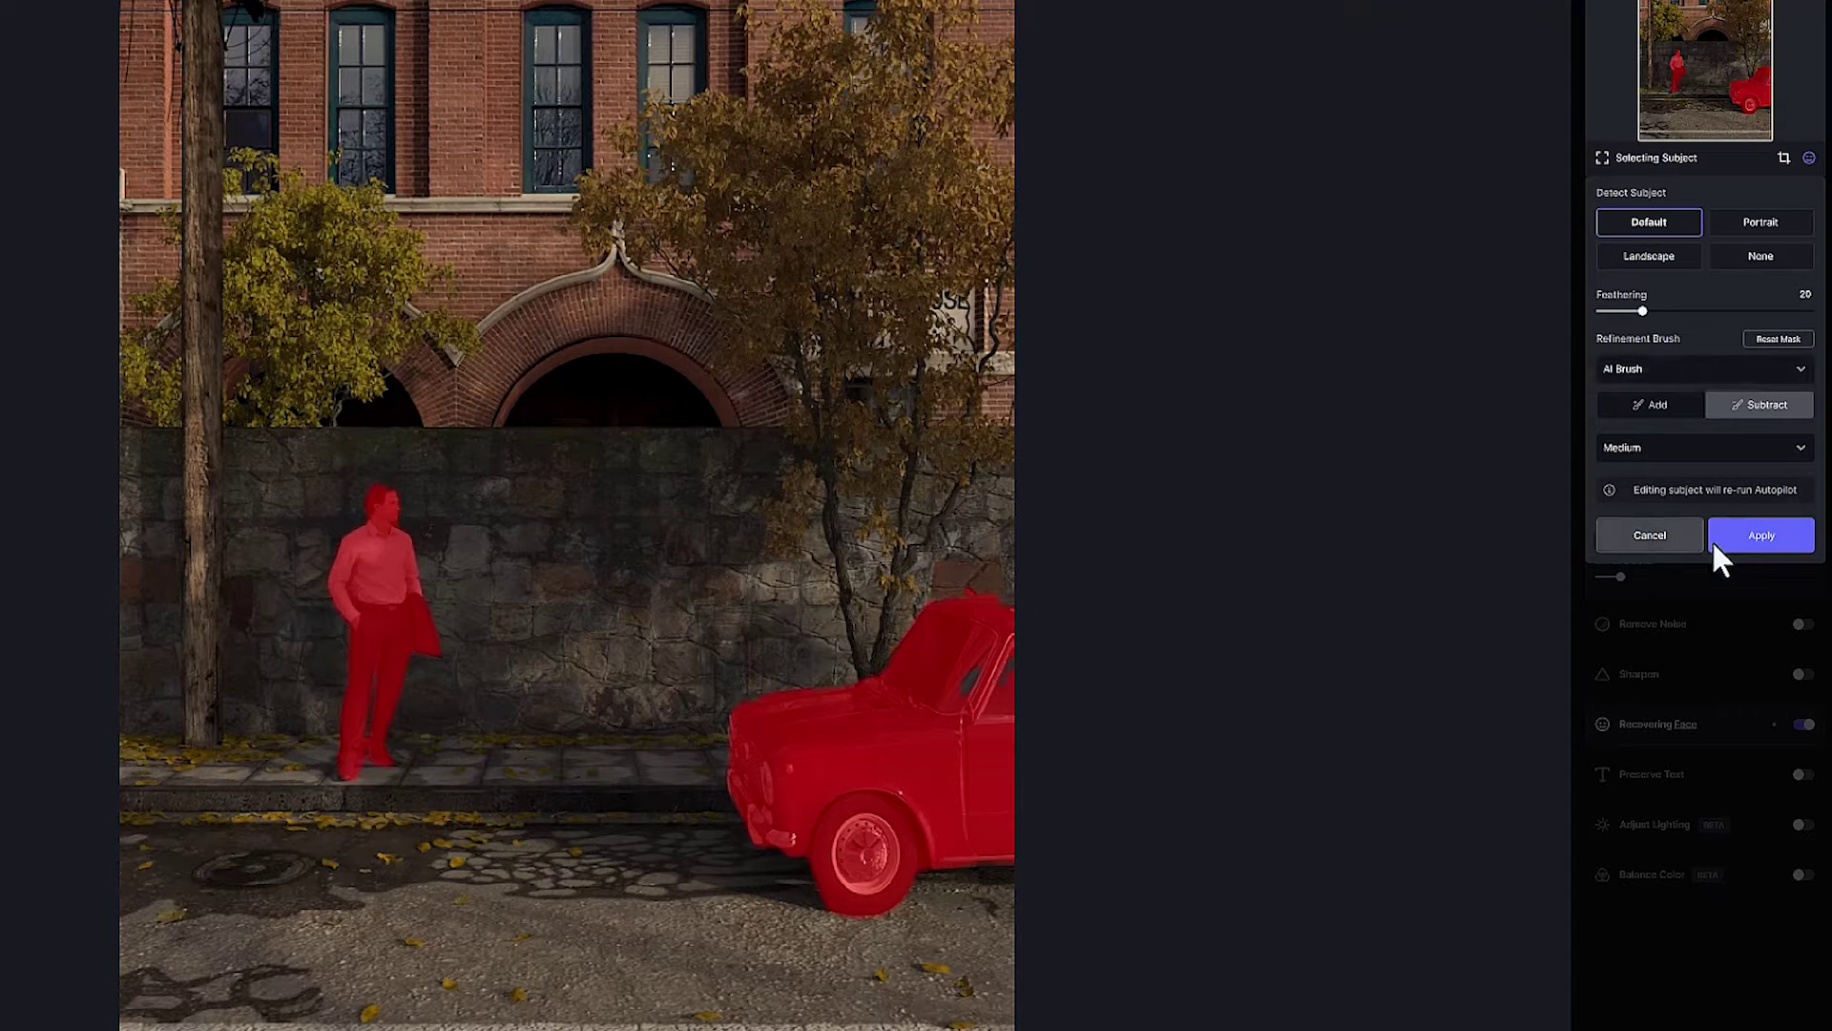
{"action": "left_click", "coordinate": [1738, 537]}
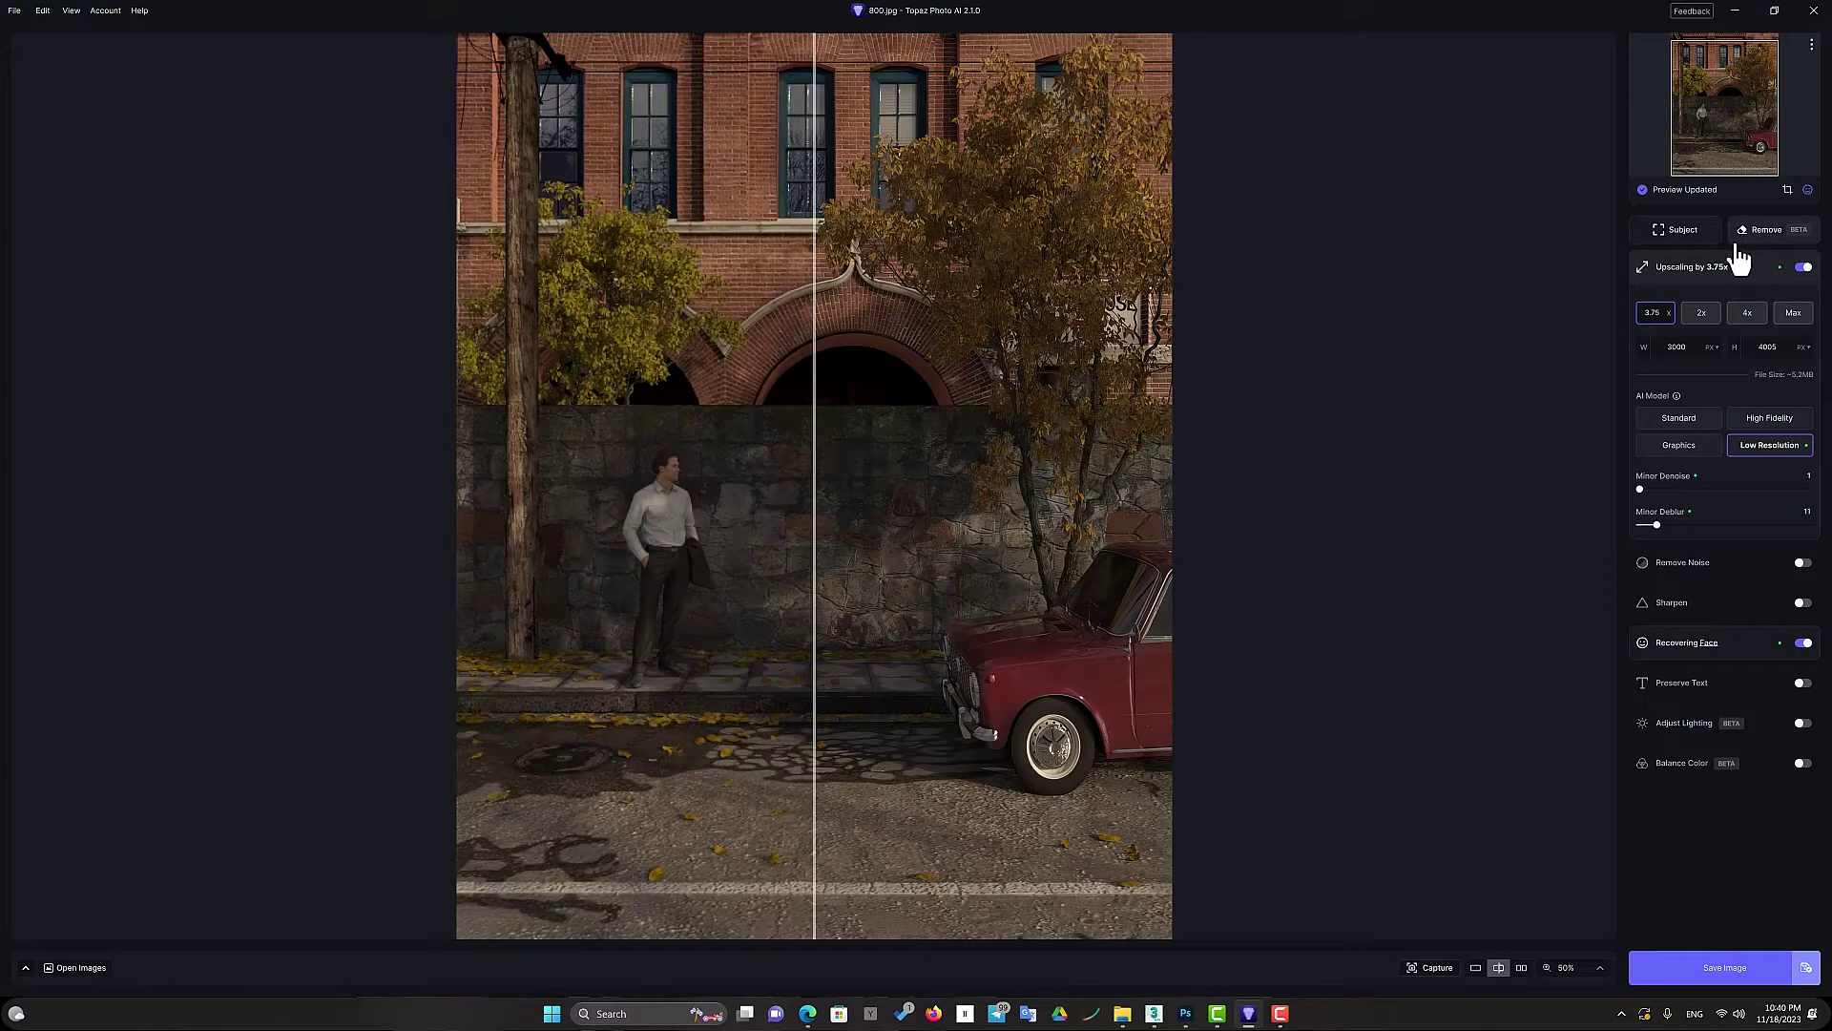
{"action": "left_click_drag", "start_coordinate": [814, 429], "coordinate": [432, 461]}
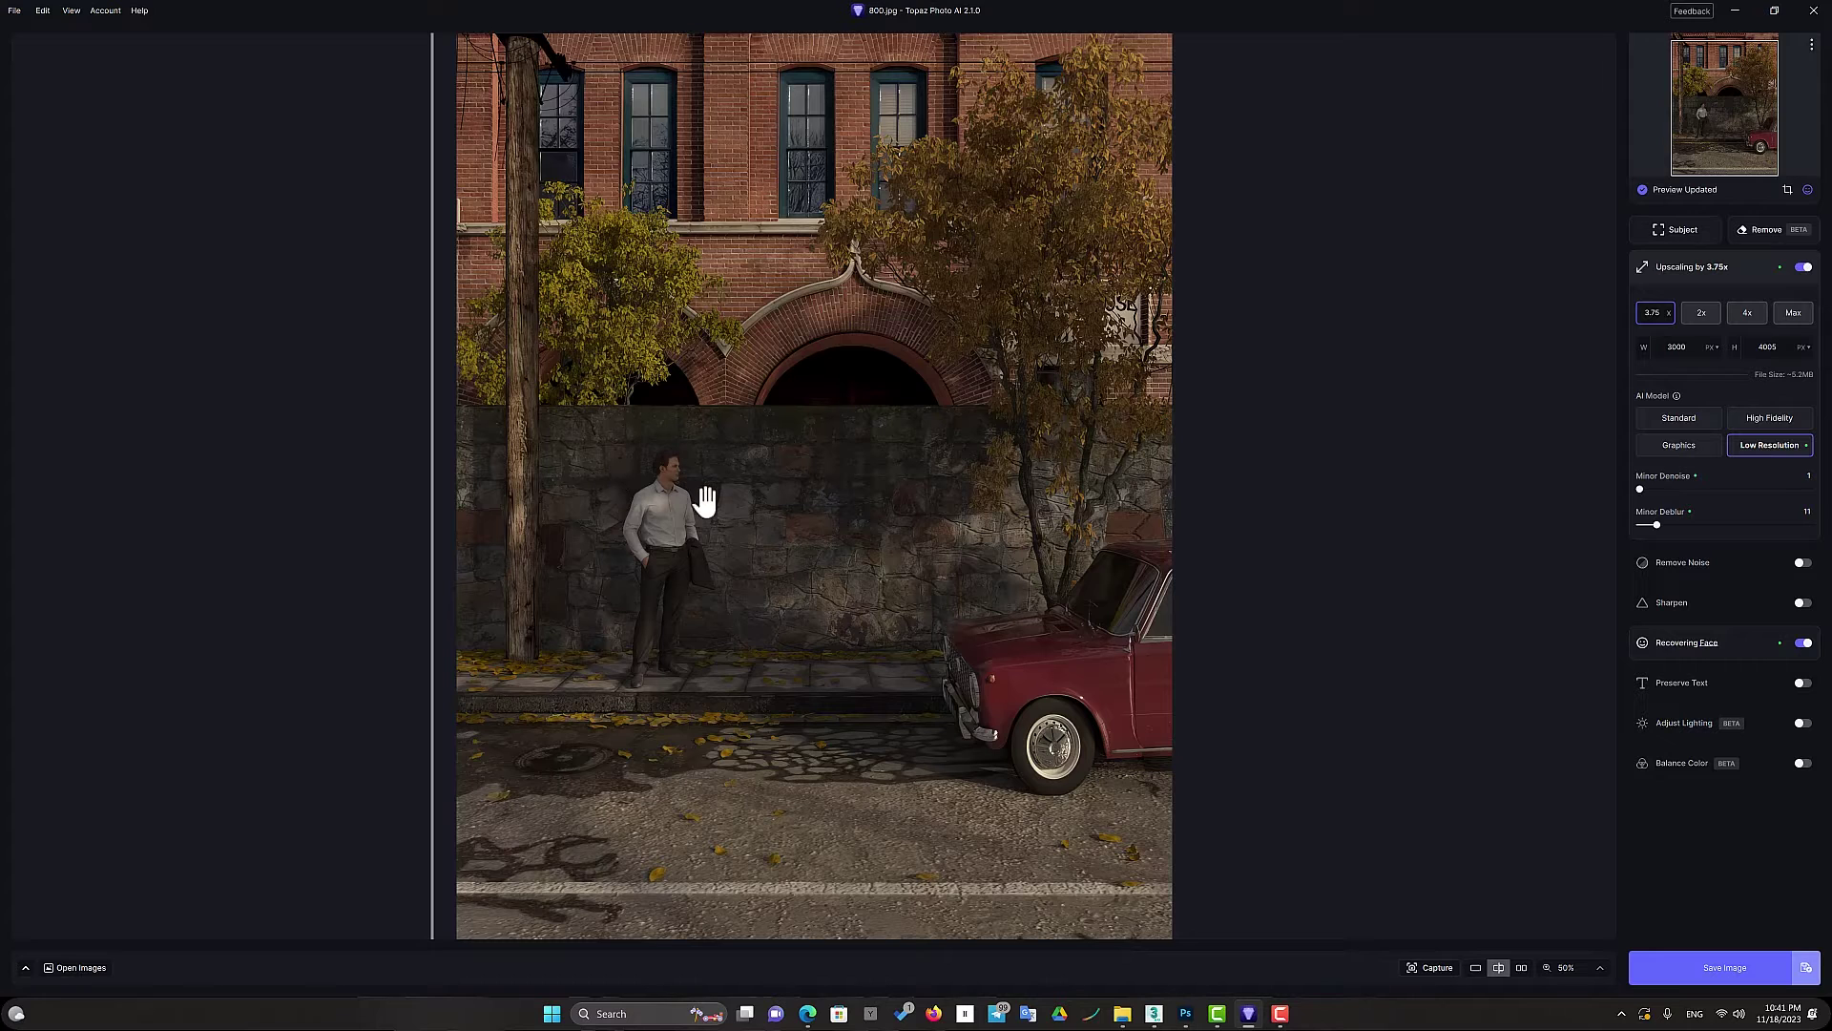
{"action": "left_click", "coordinate": [1766, 230]}
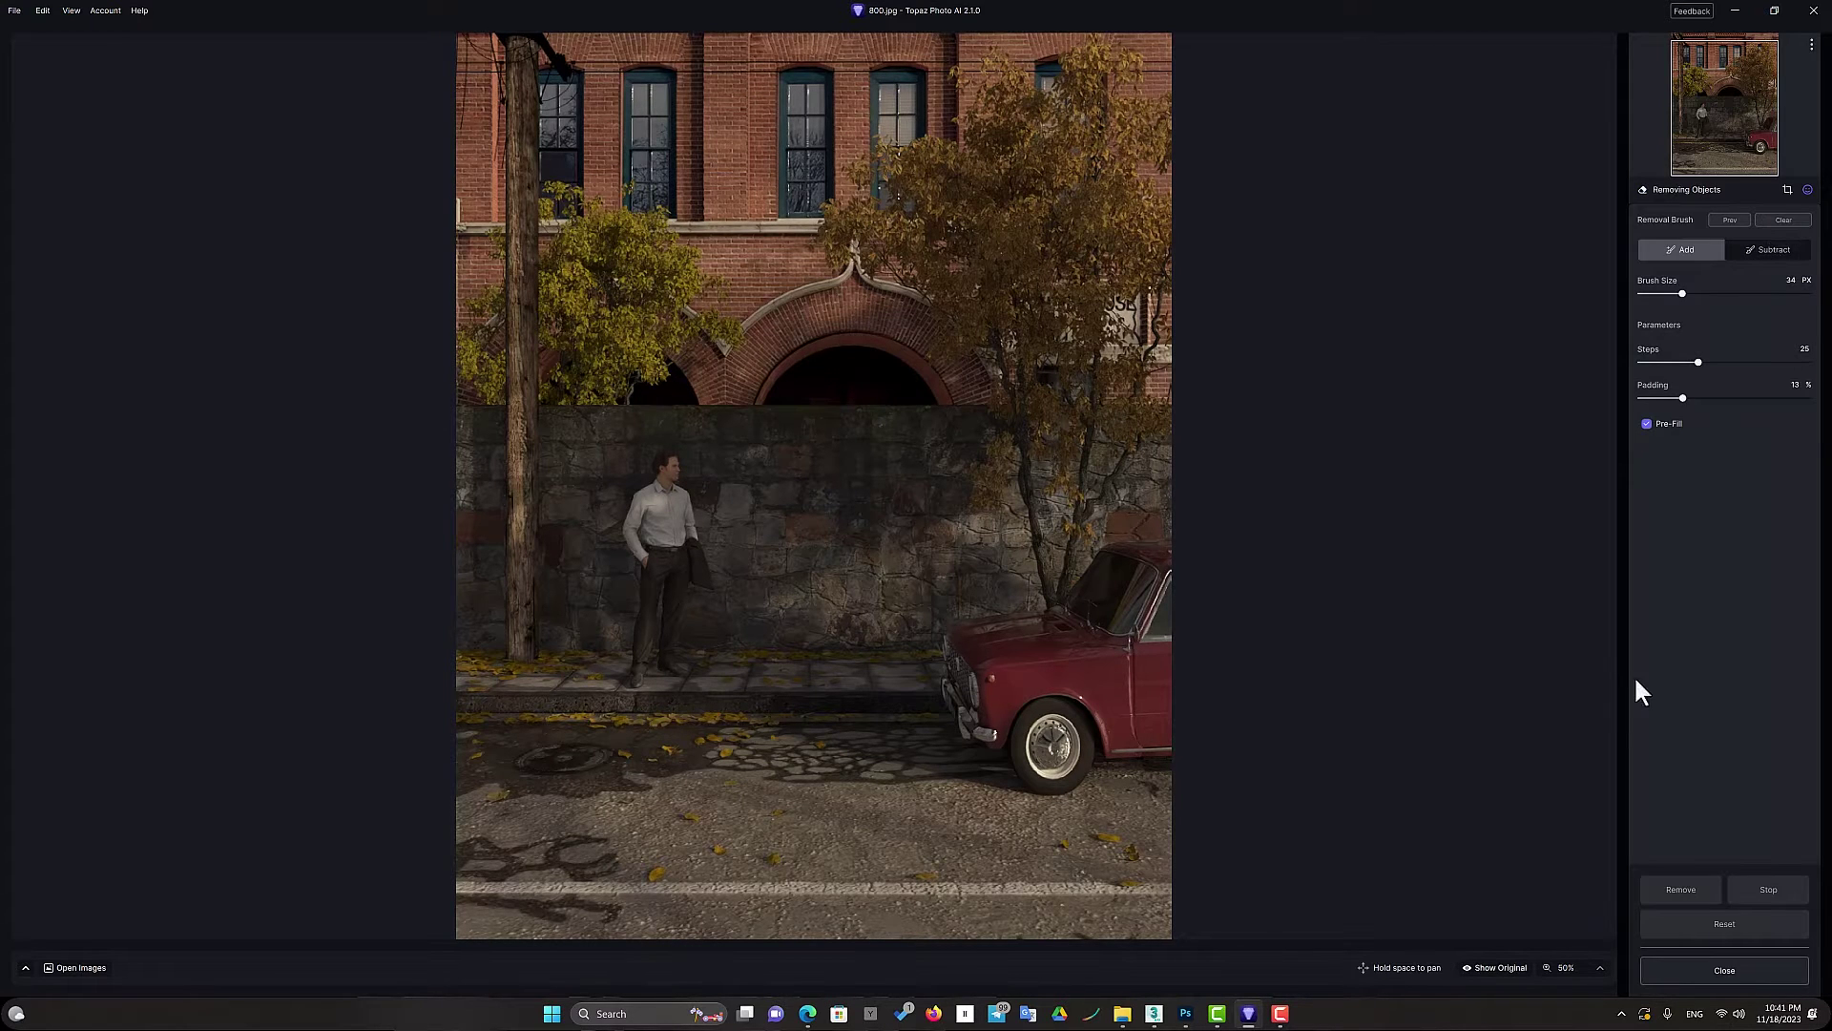
{"action": "key", "text": "ctrl+1"}
{"action": "mouse_move", "coordinate": [515, 439]}
{"action": "left_mouse_down"}
{"action": "mouse_move", "coordinate": [544, 805]}
{"action": "mouse_move", "coordinate": [472, 854]}
{"action": "left_mouse_up"}
{"action": "left_click_drag", "start_coordinate": [391, 654], "coordinate": [376, 488]}
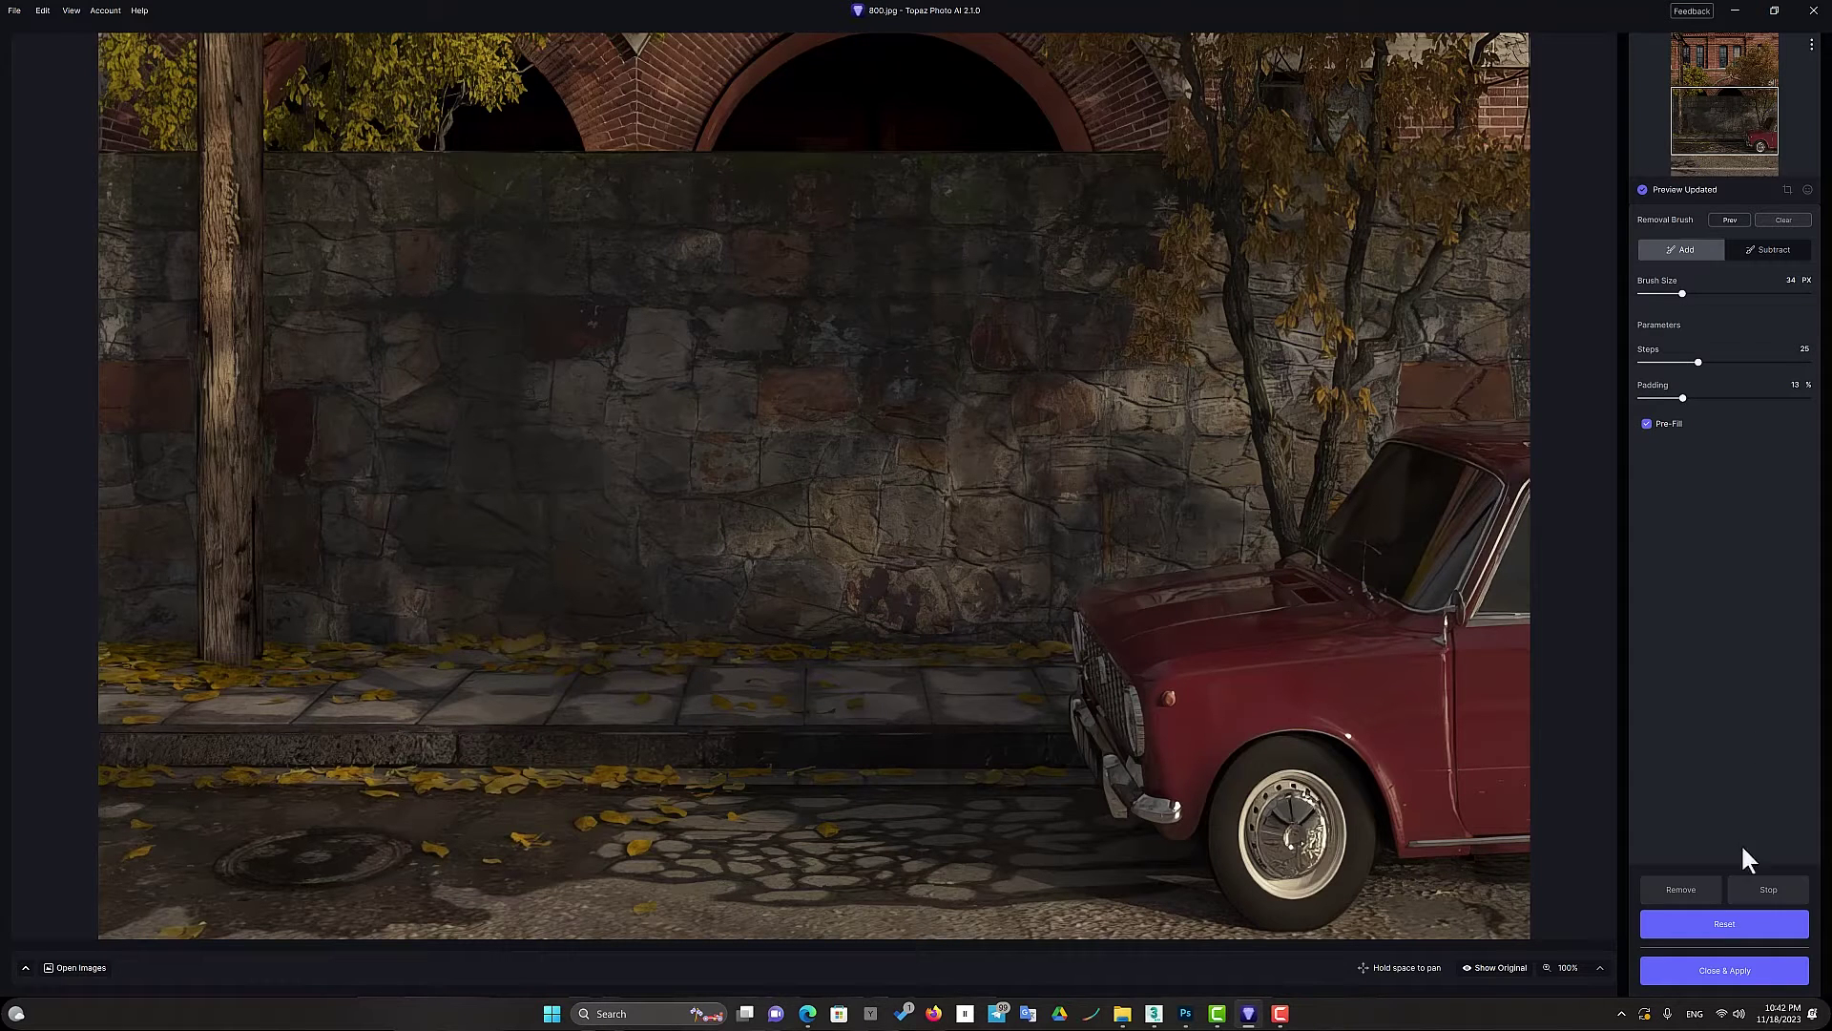
{"action": "left_click", "coordinate": [1714, 922]}
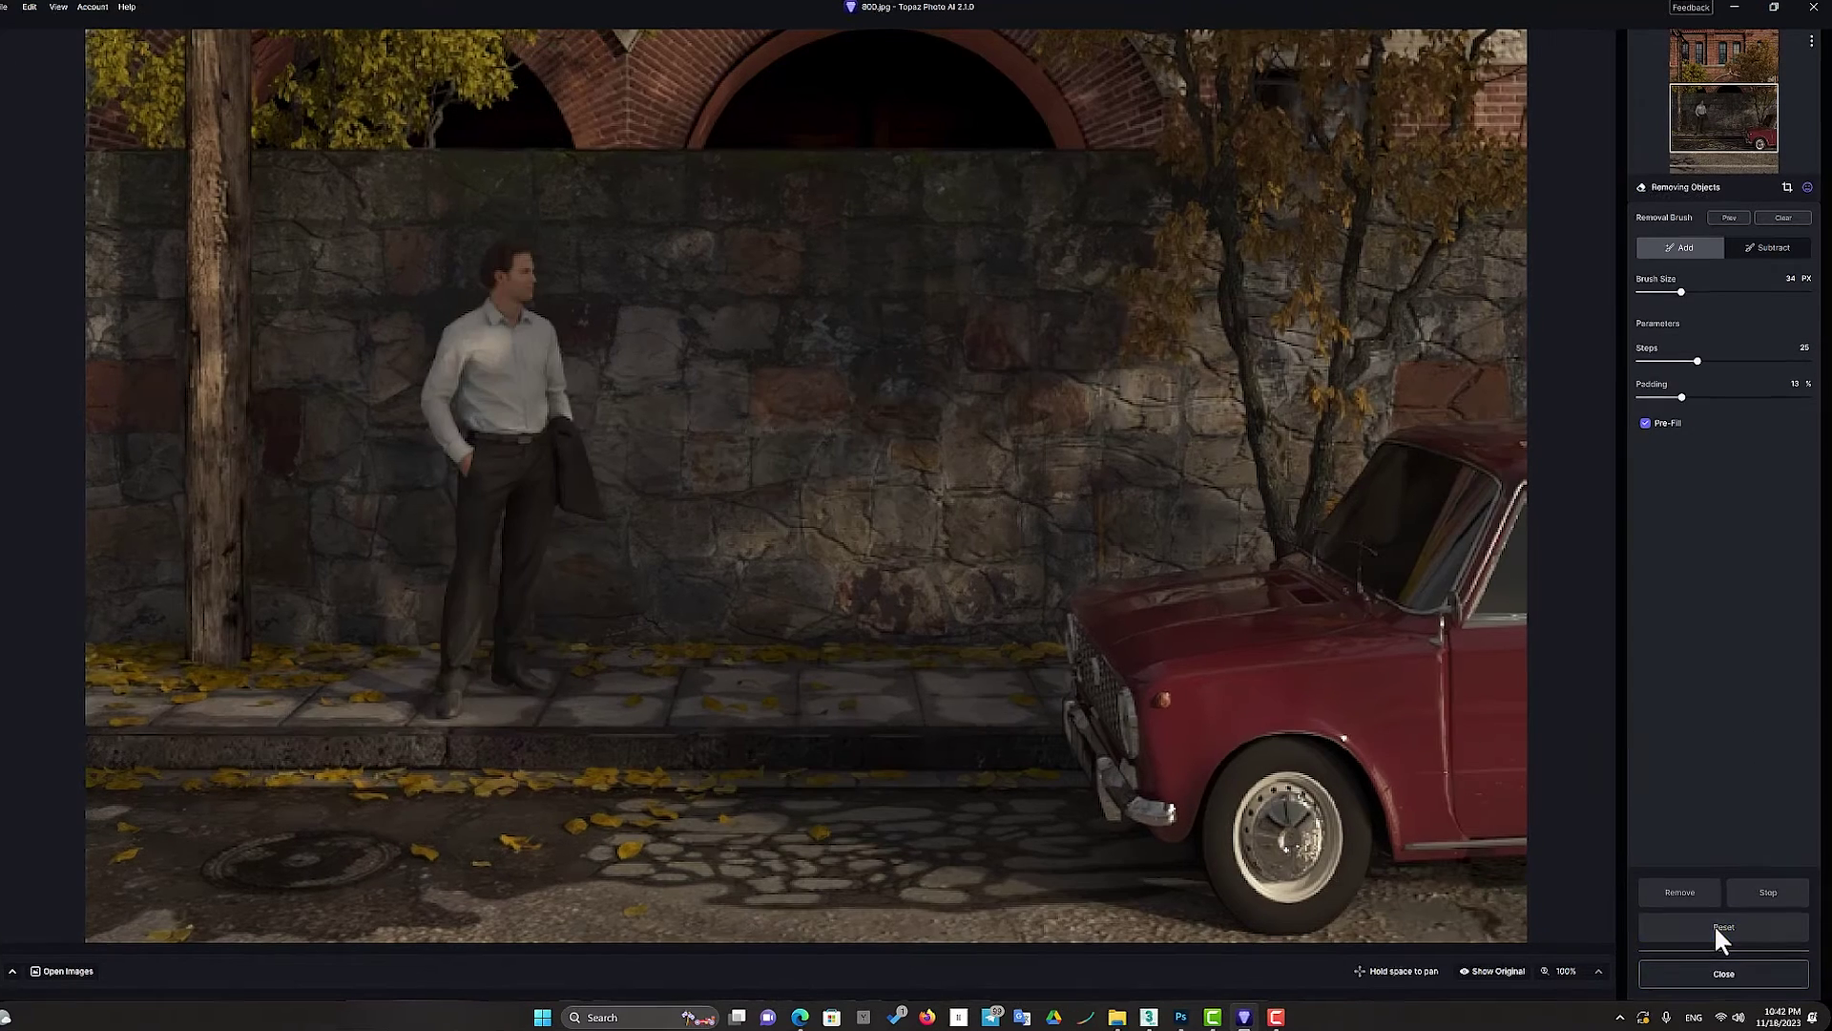
{"action": "left_click", "coordinate": [1723, 970]}
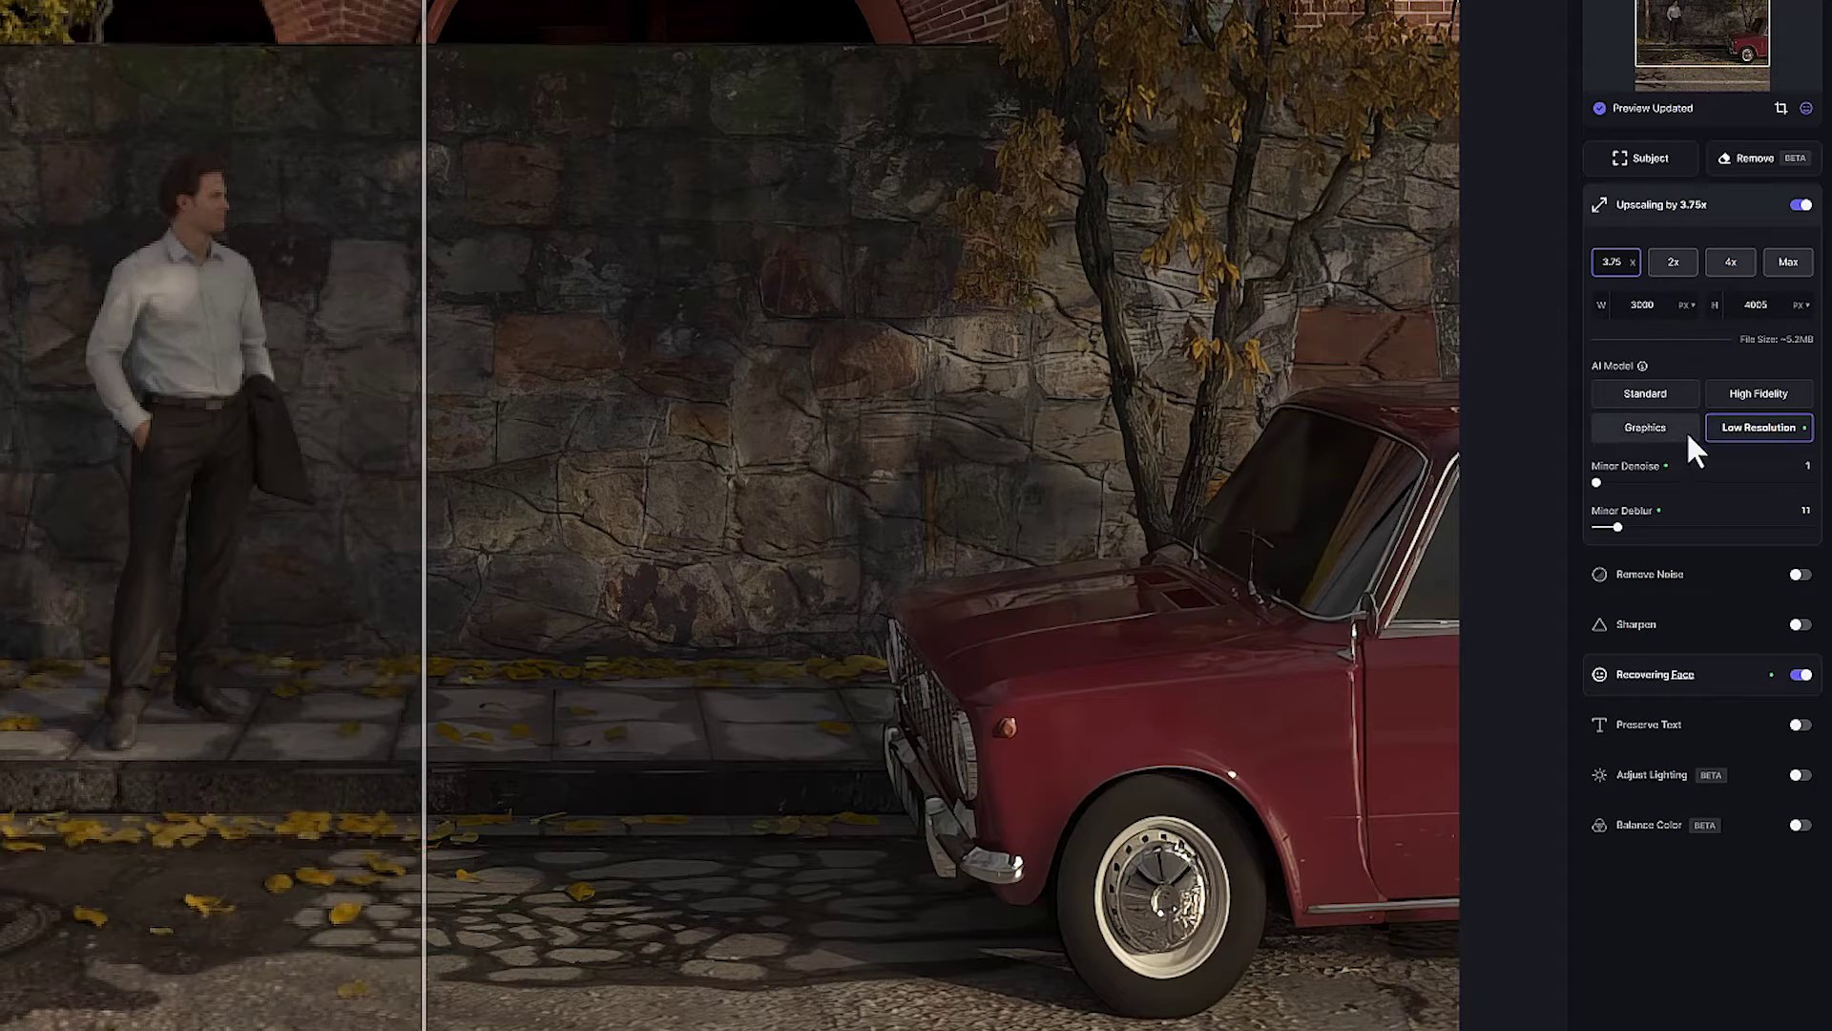
Compare the Standard, High Fidelity, Graphics and Low Resolution models on the wall detail
{"action": "left_click", "coordinate": [1627, 397]}
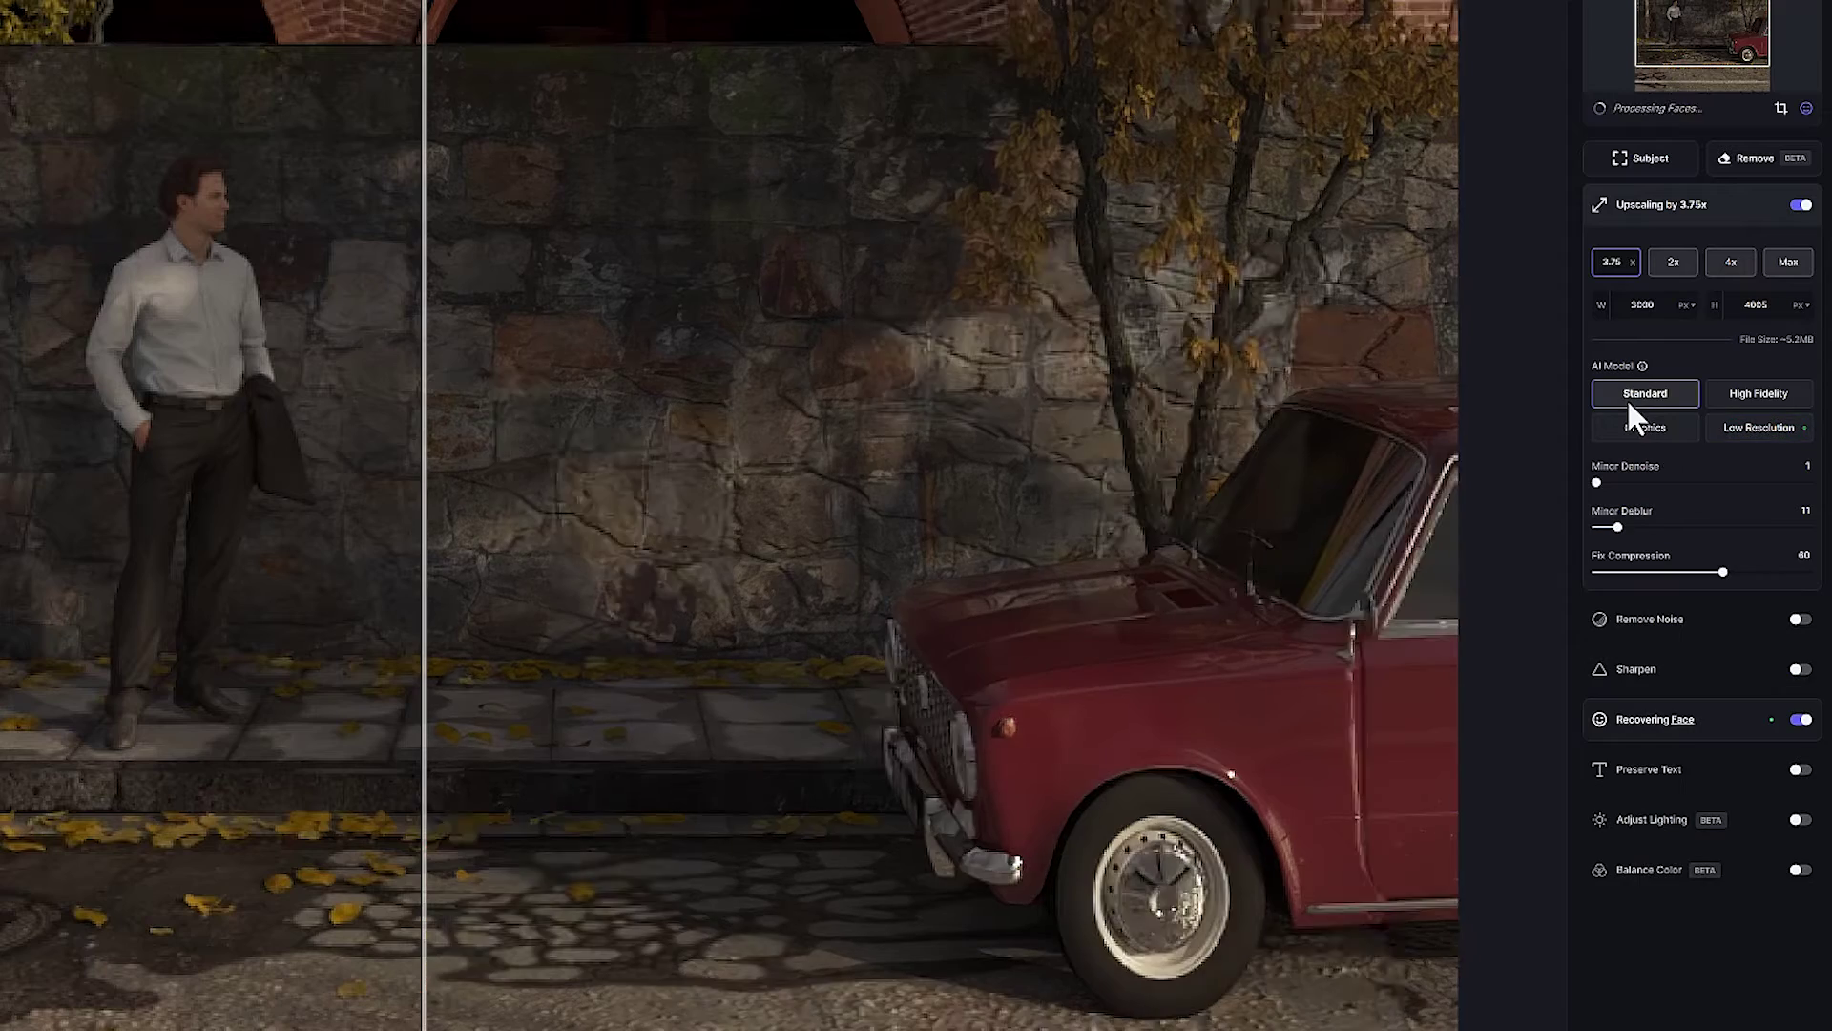
{"action": "left_click_drag", "start_coordinate": [1292, 560], "coordinate": [1249, 397]}
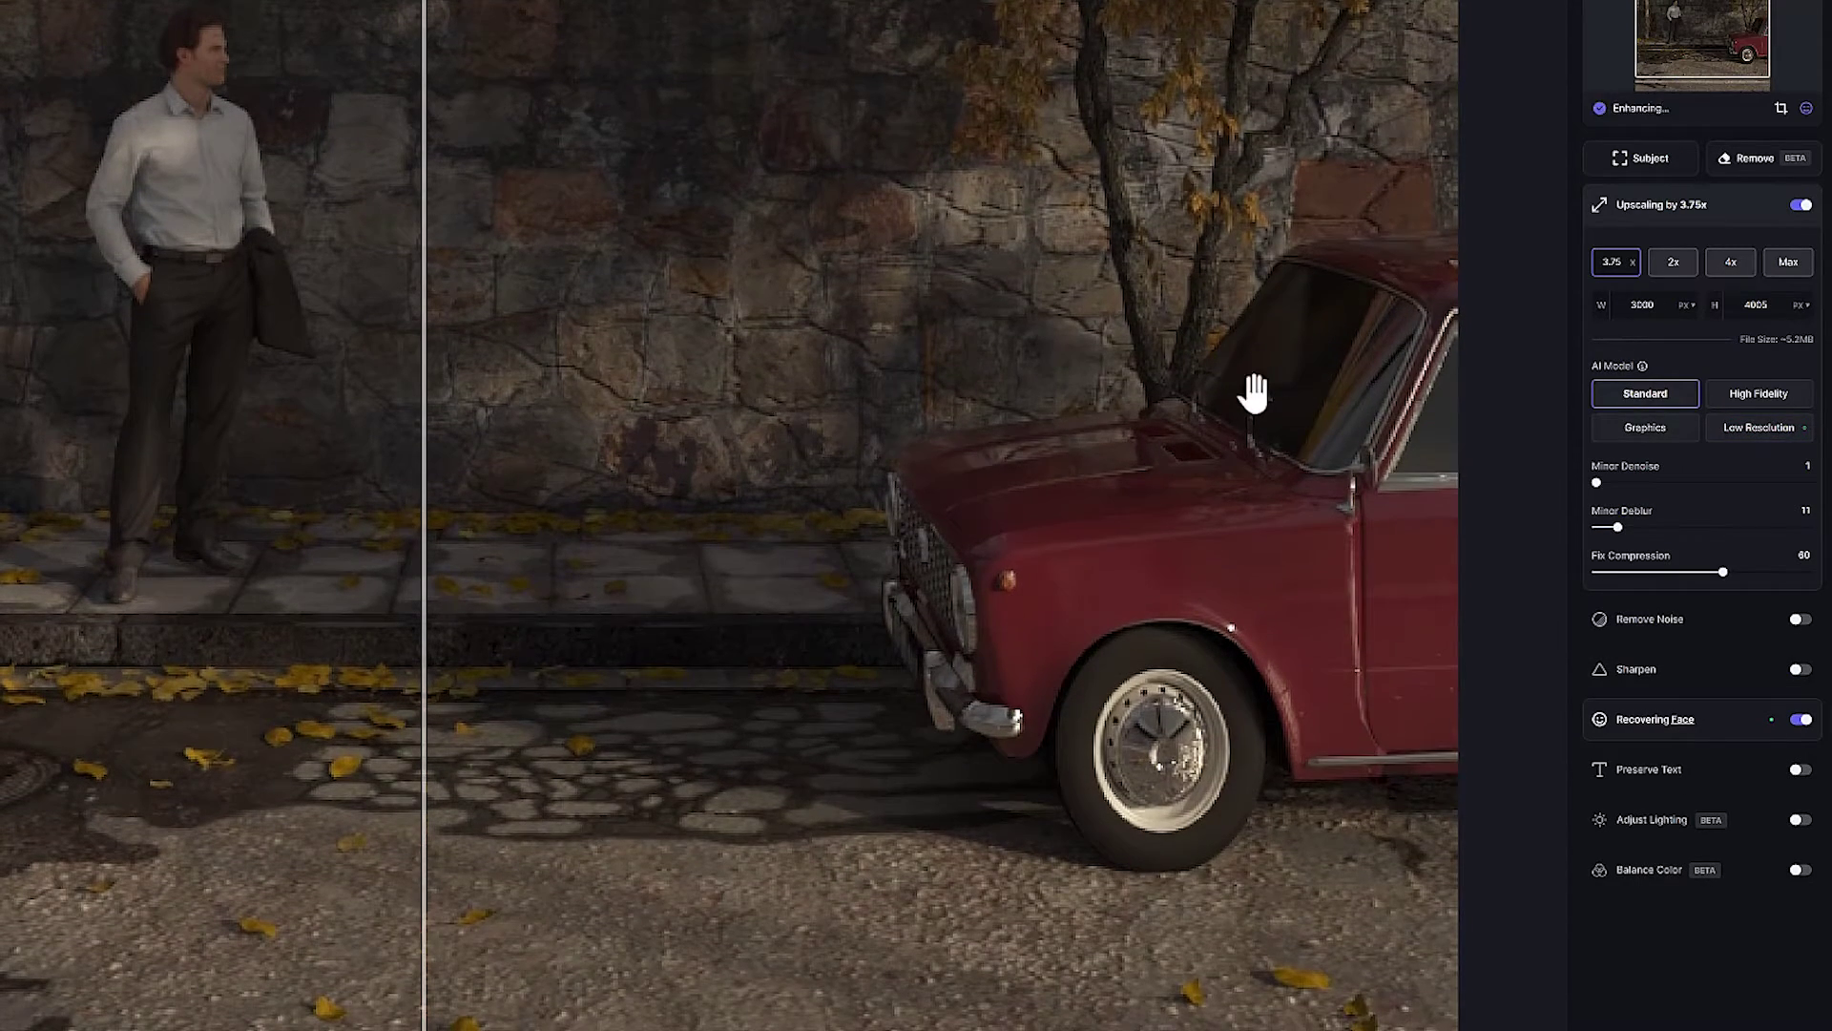
{"action": "left_click", "coordinate": [1726, 391]}
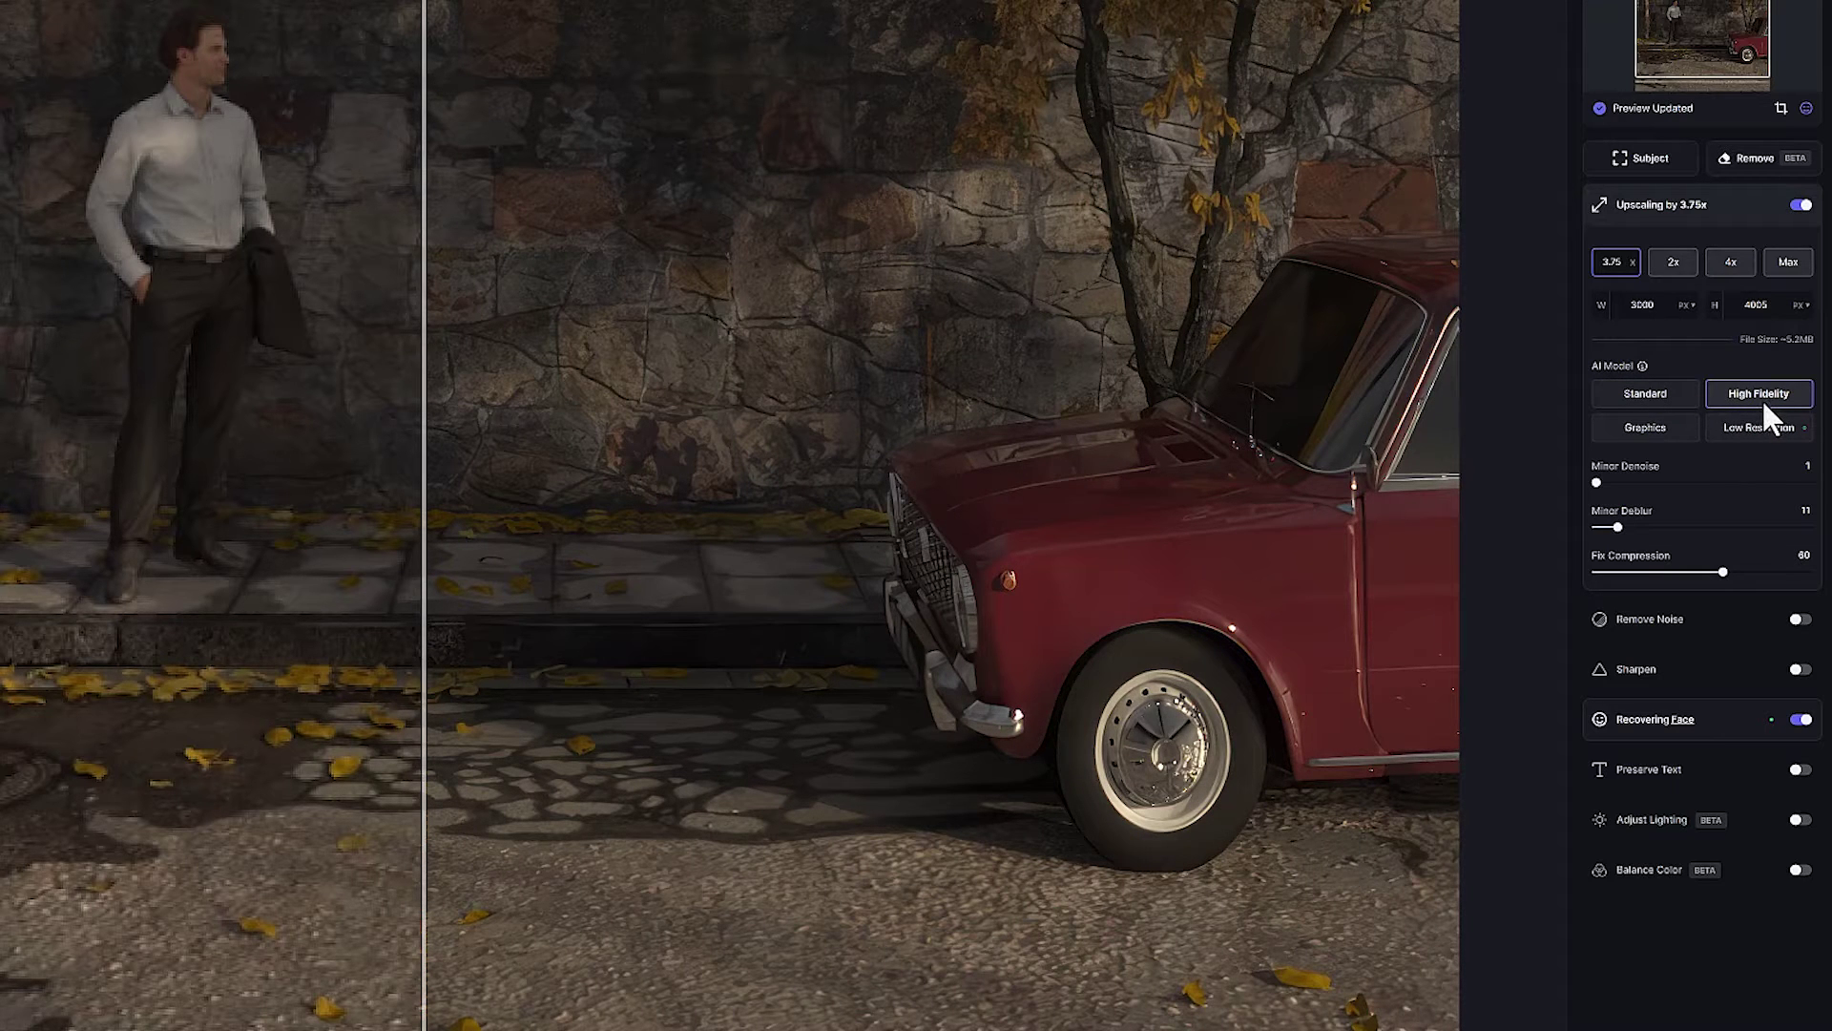
{"action": "left_click", "coordinate": [1671, 425]}
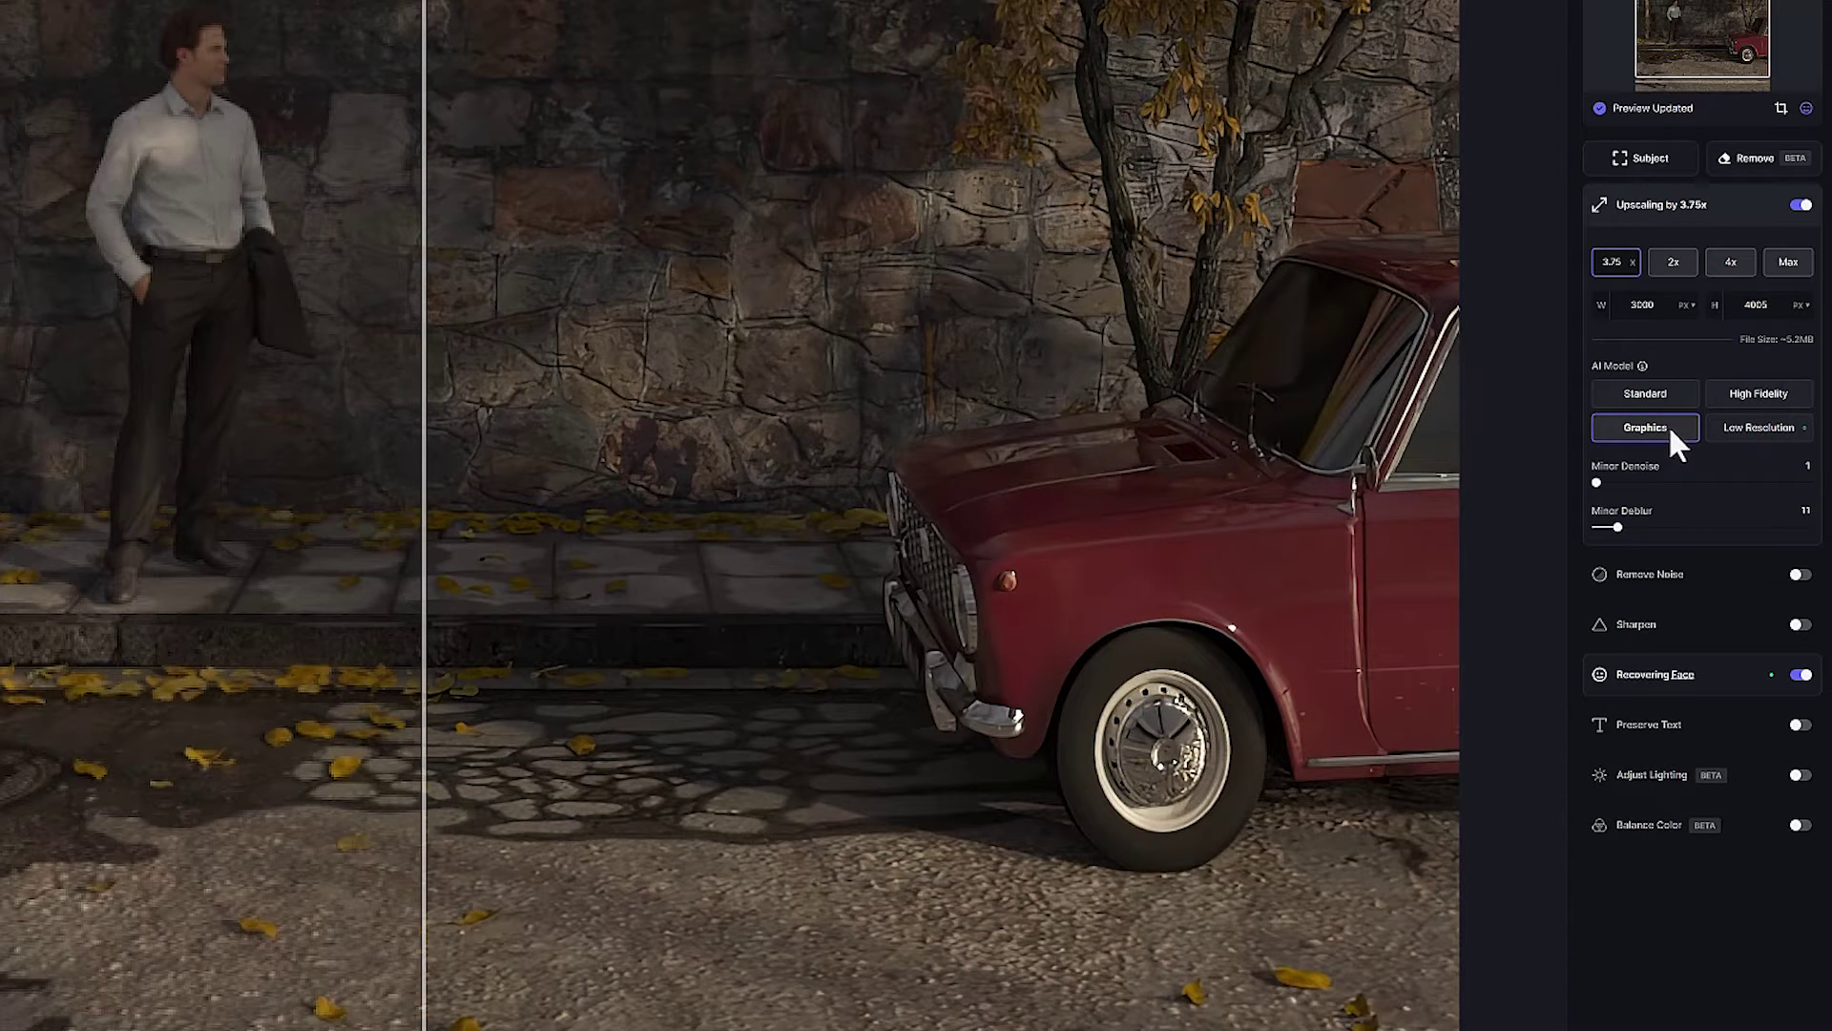
{"action": "left_click", "coordinate": [1798, 431]}
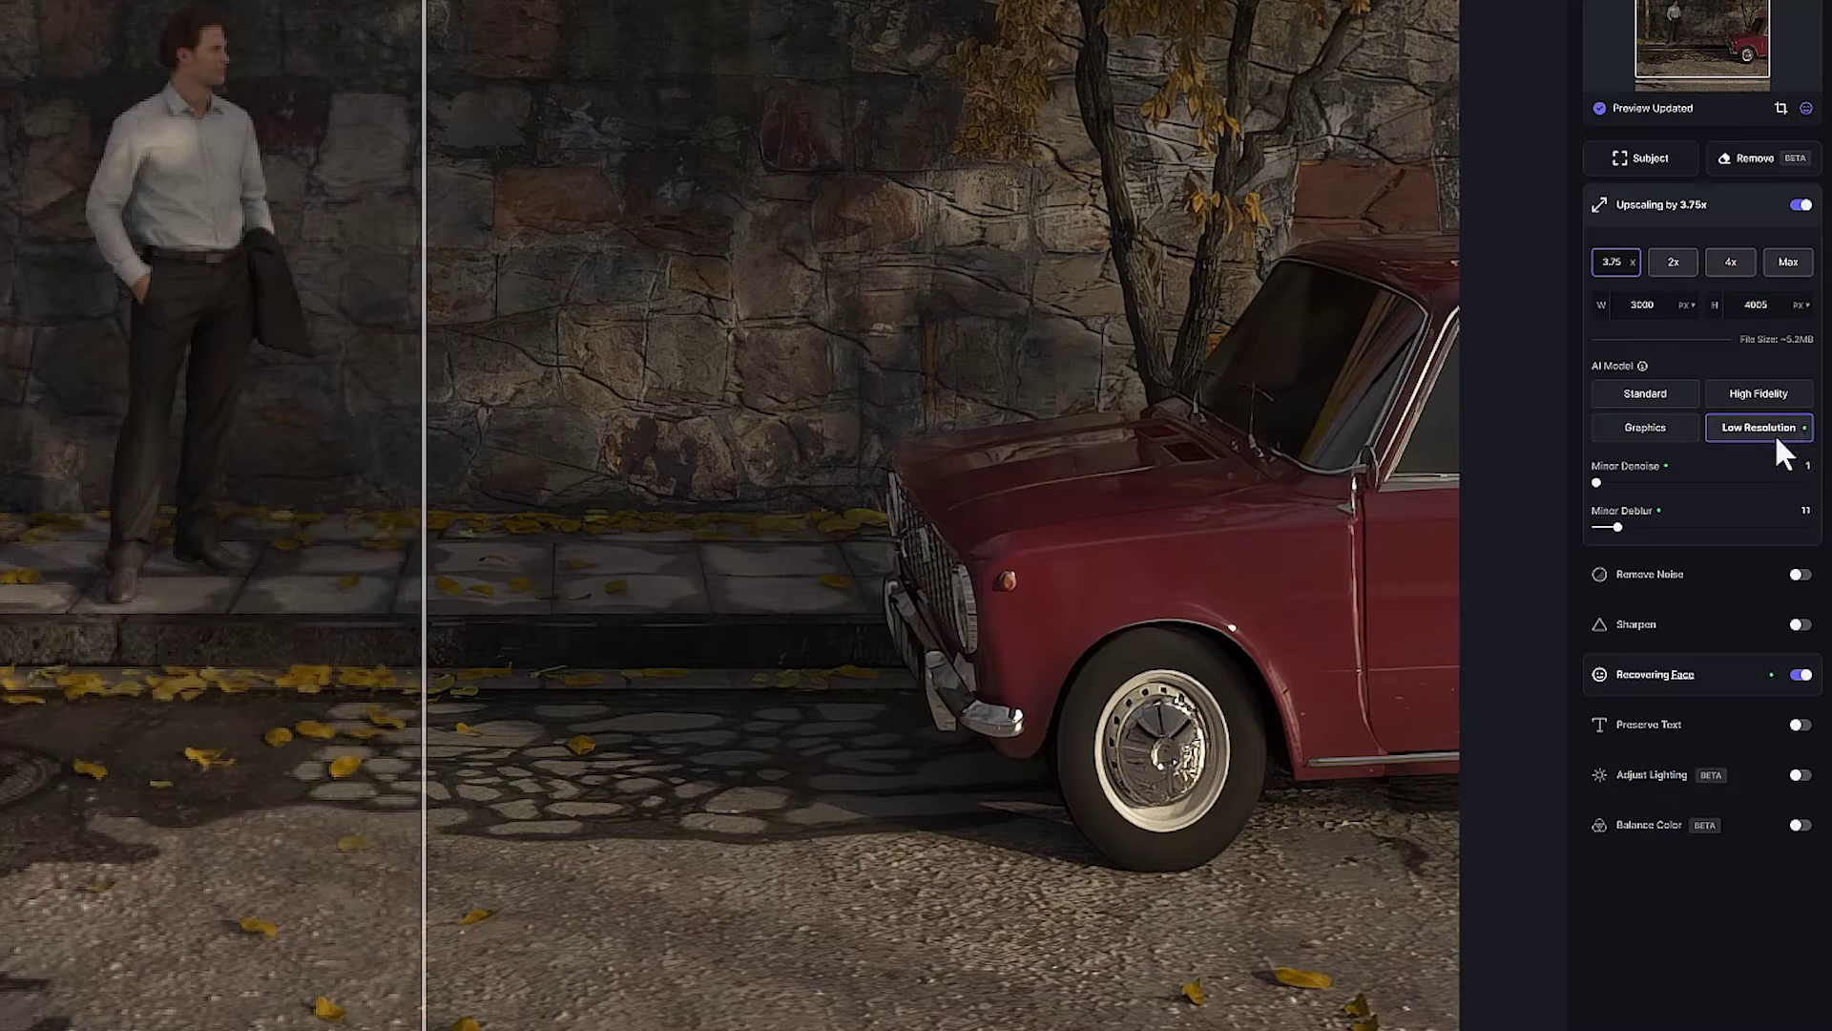
Zoom out, recheck each model on the whole scene, and settle on Low Resolution
{"action": "scroll", "coordinate": [1164, 656], "scroll_direction": "down", "scroll_amount": 3}
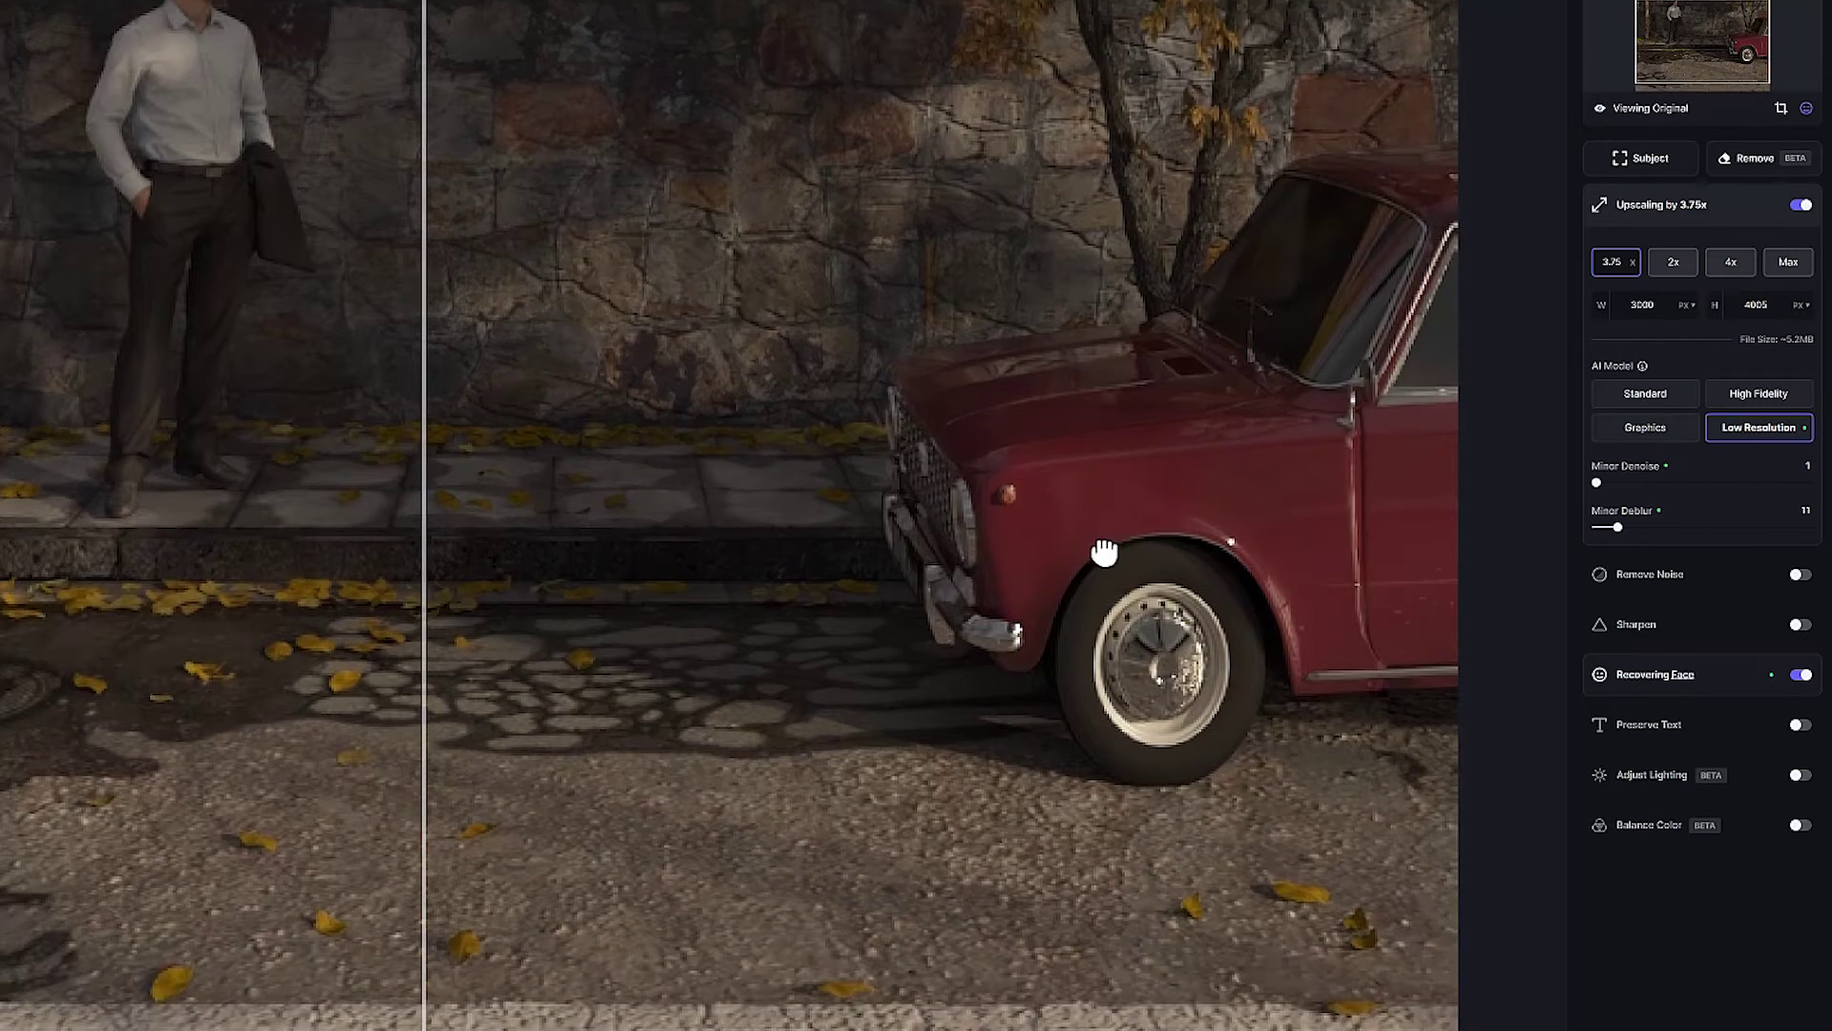
{"action": "scroll", "coordinate": [1177, 716], "scroll_direction": "down", "scroll_amount": 2}
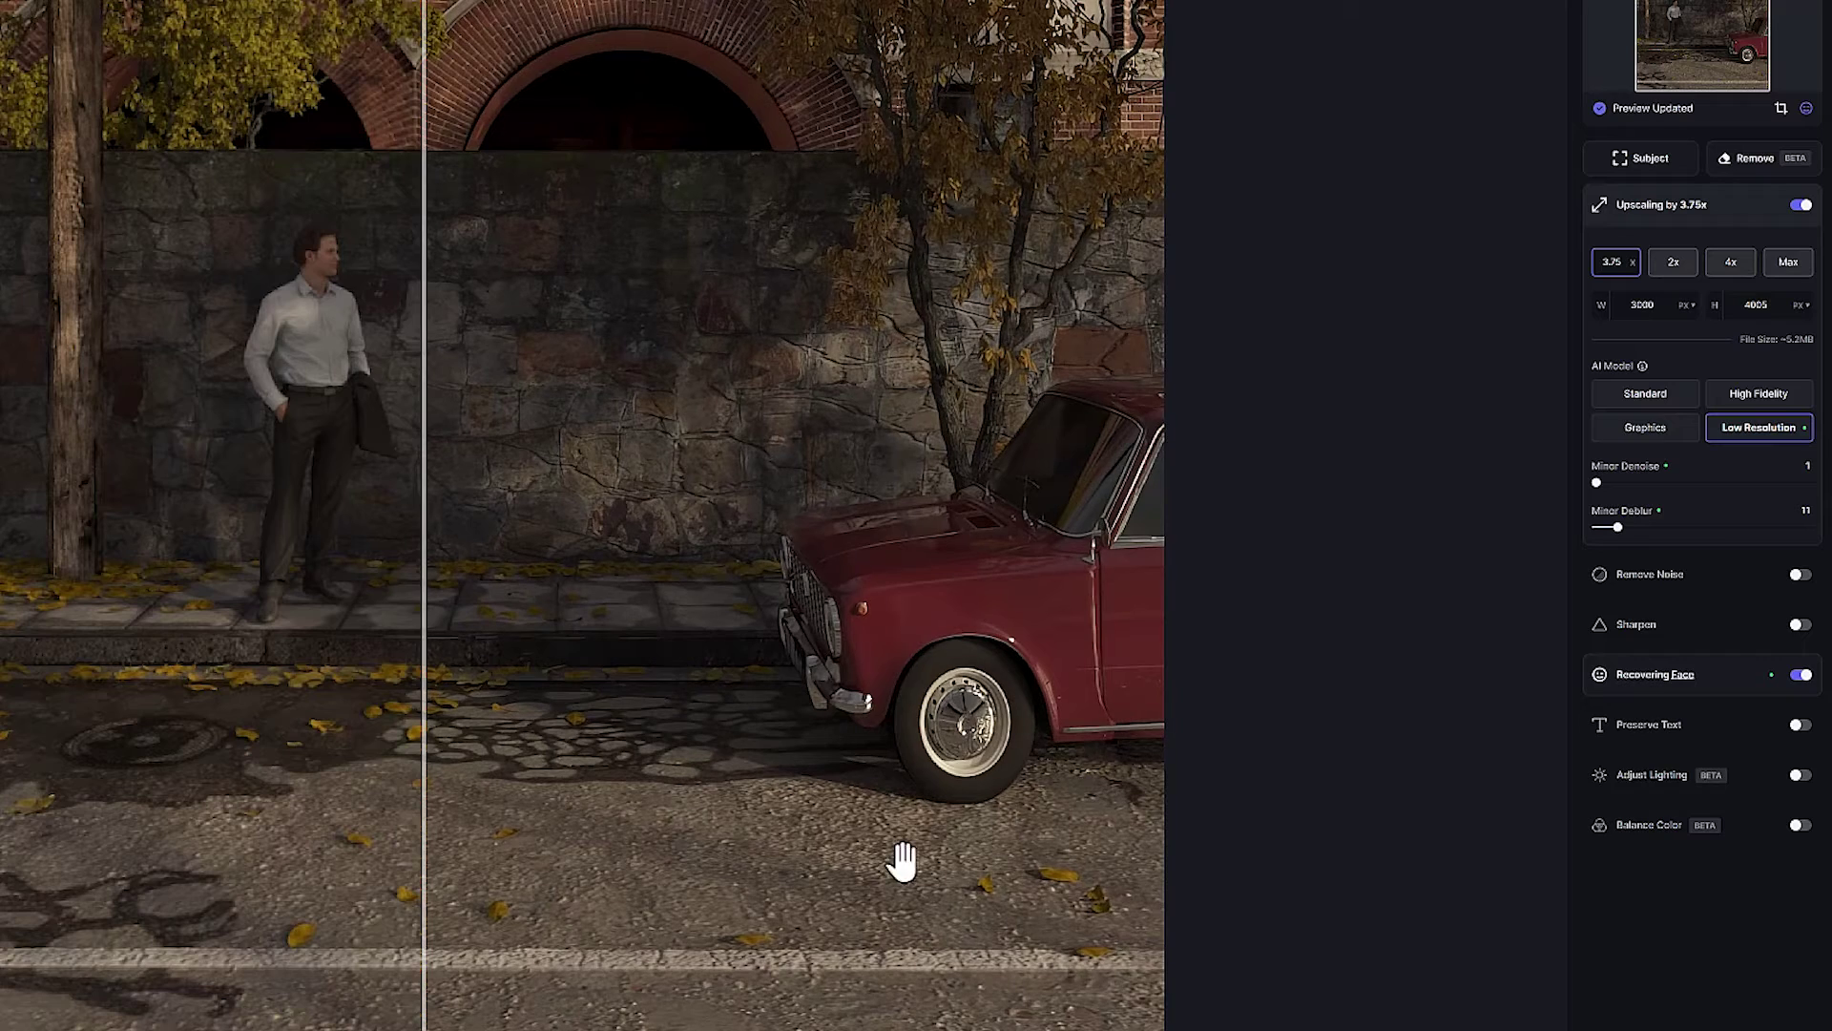
{"action": "left_click", "coordinate": [1658, 393]}
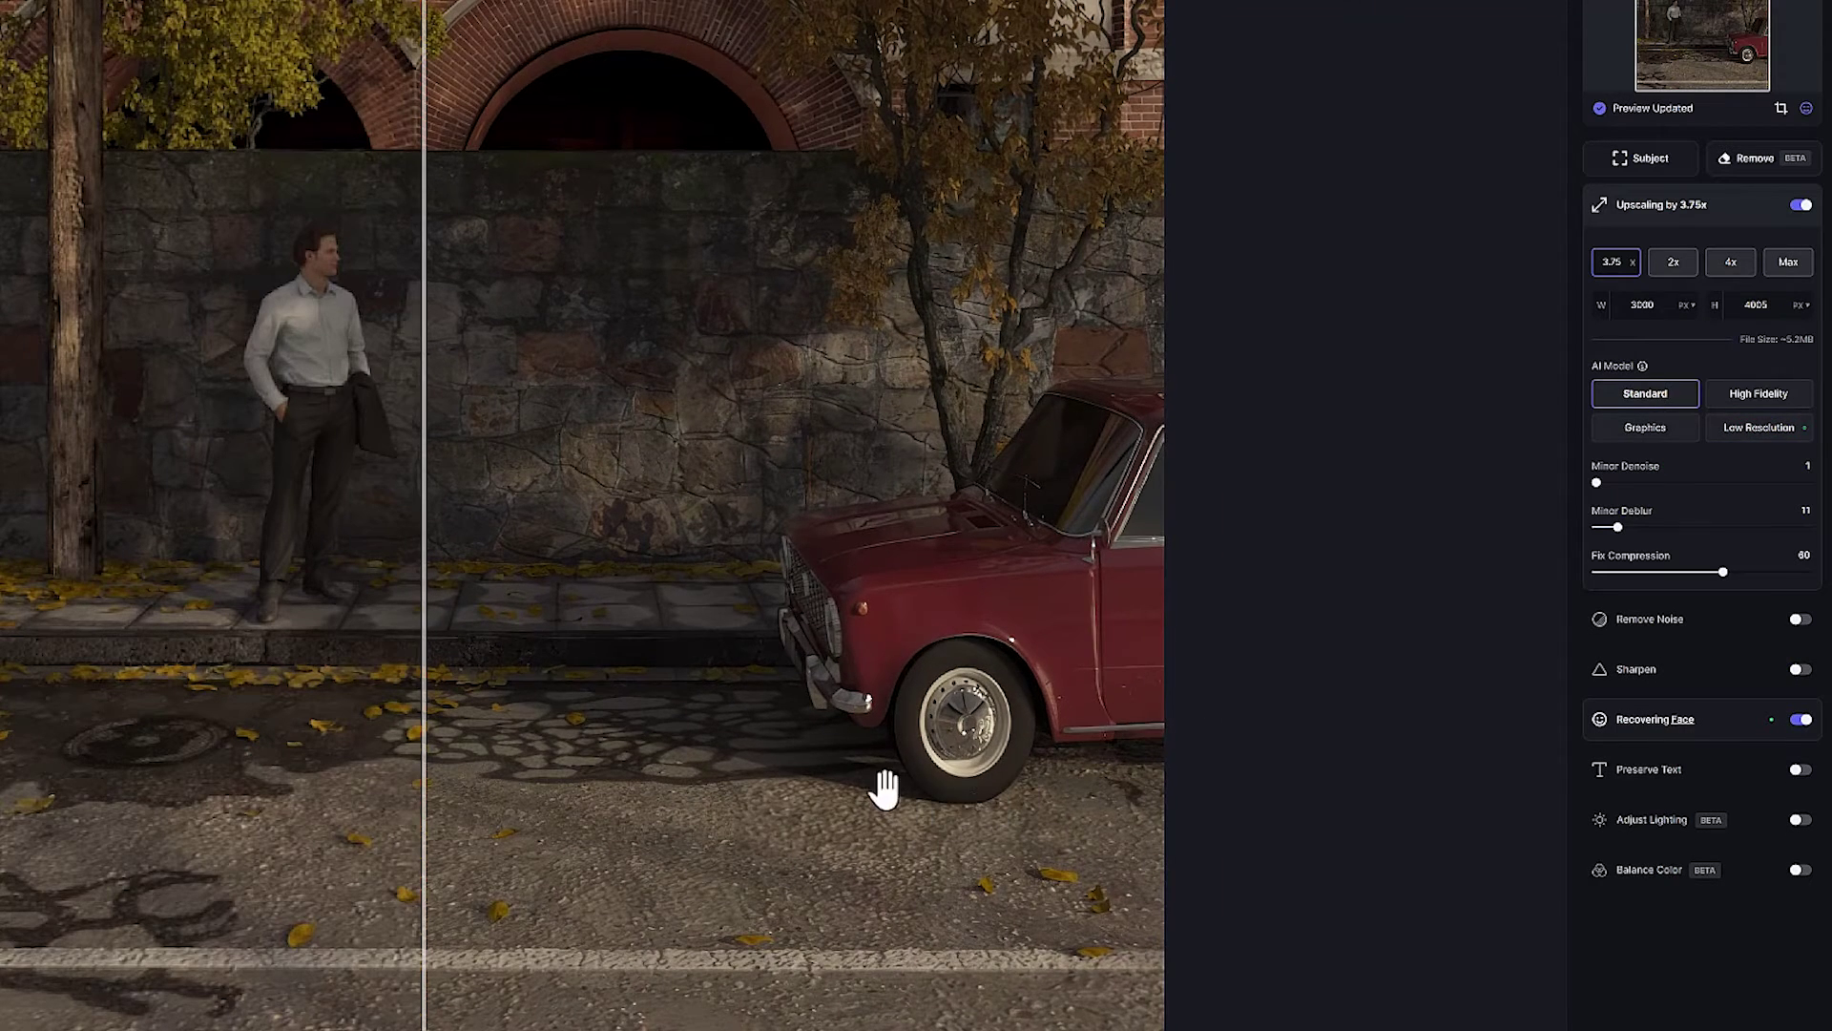
{"action": "left_click", "coordinate": [1798, 393]}
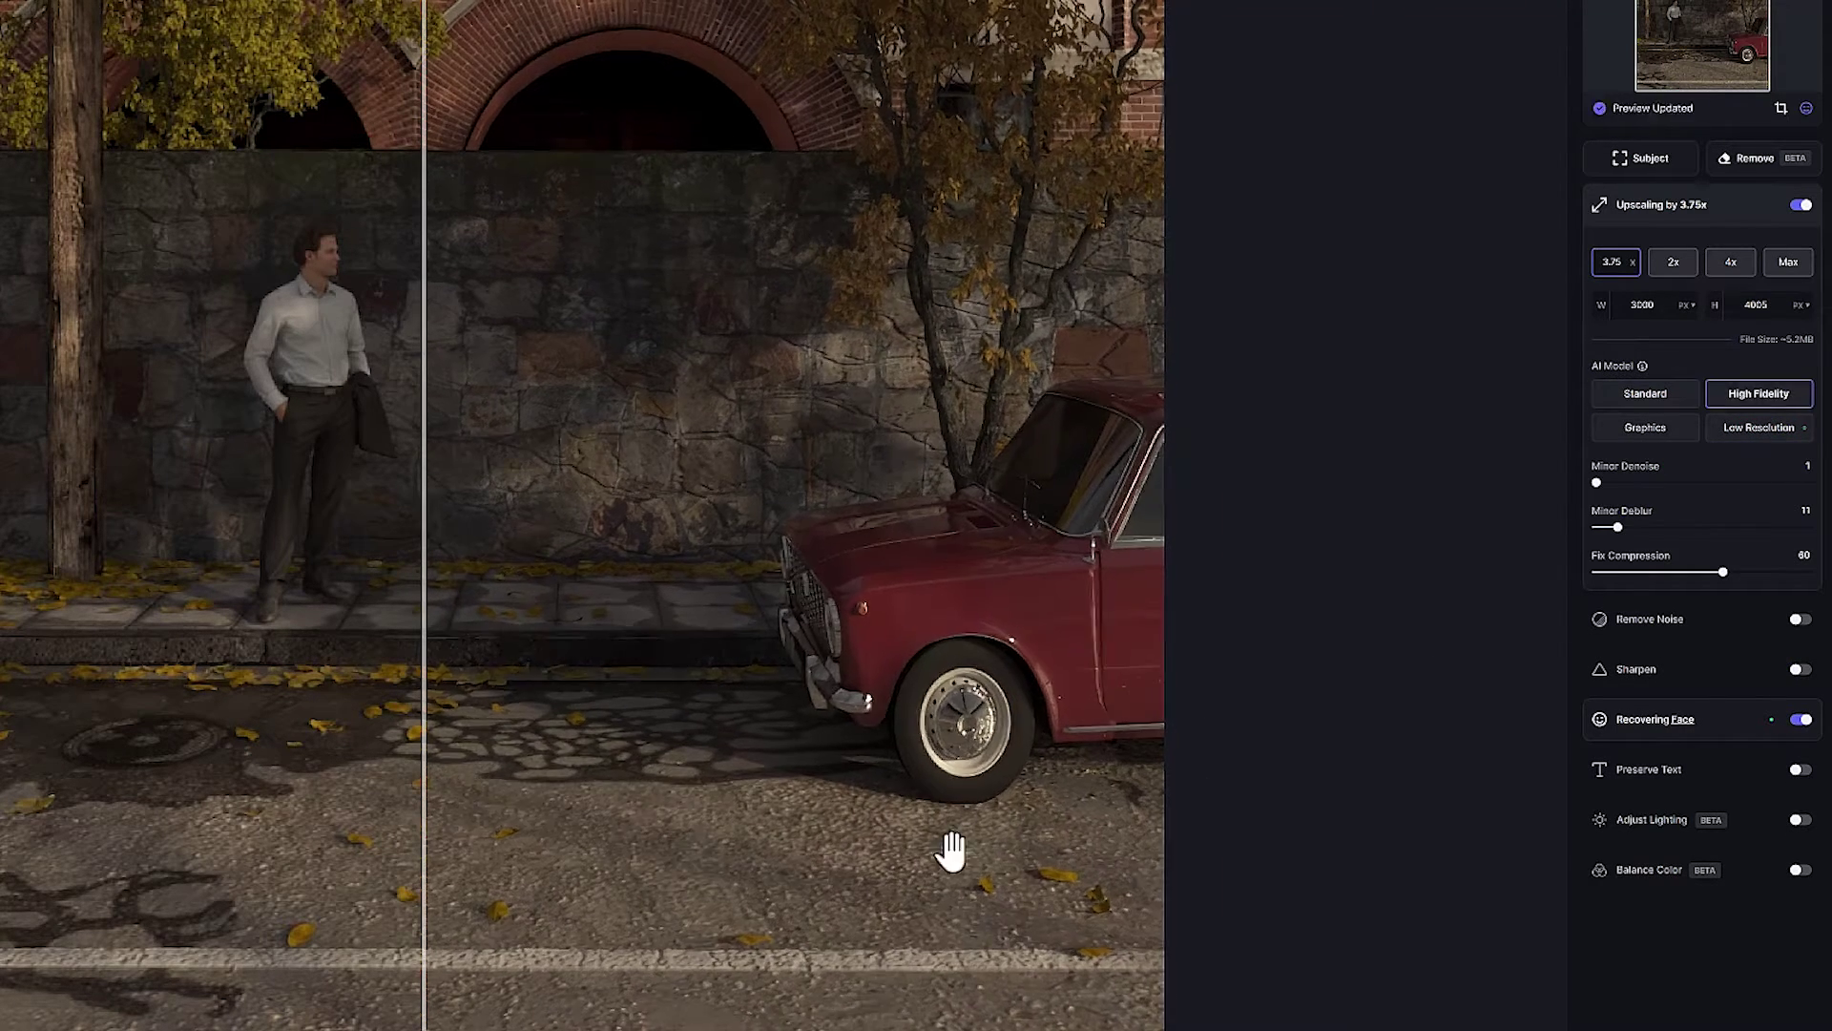
{"action": "left_click", "coordinate": [1661, 429]}
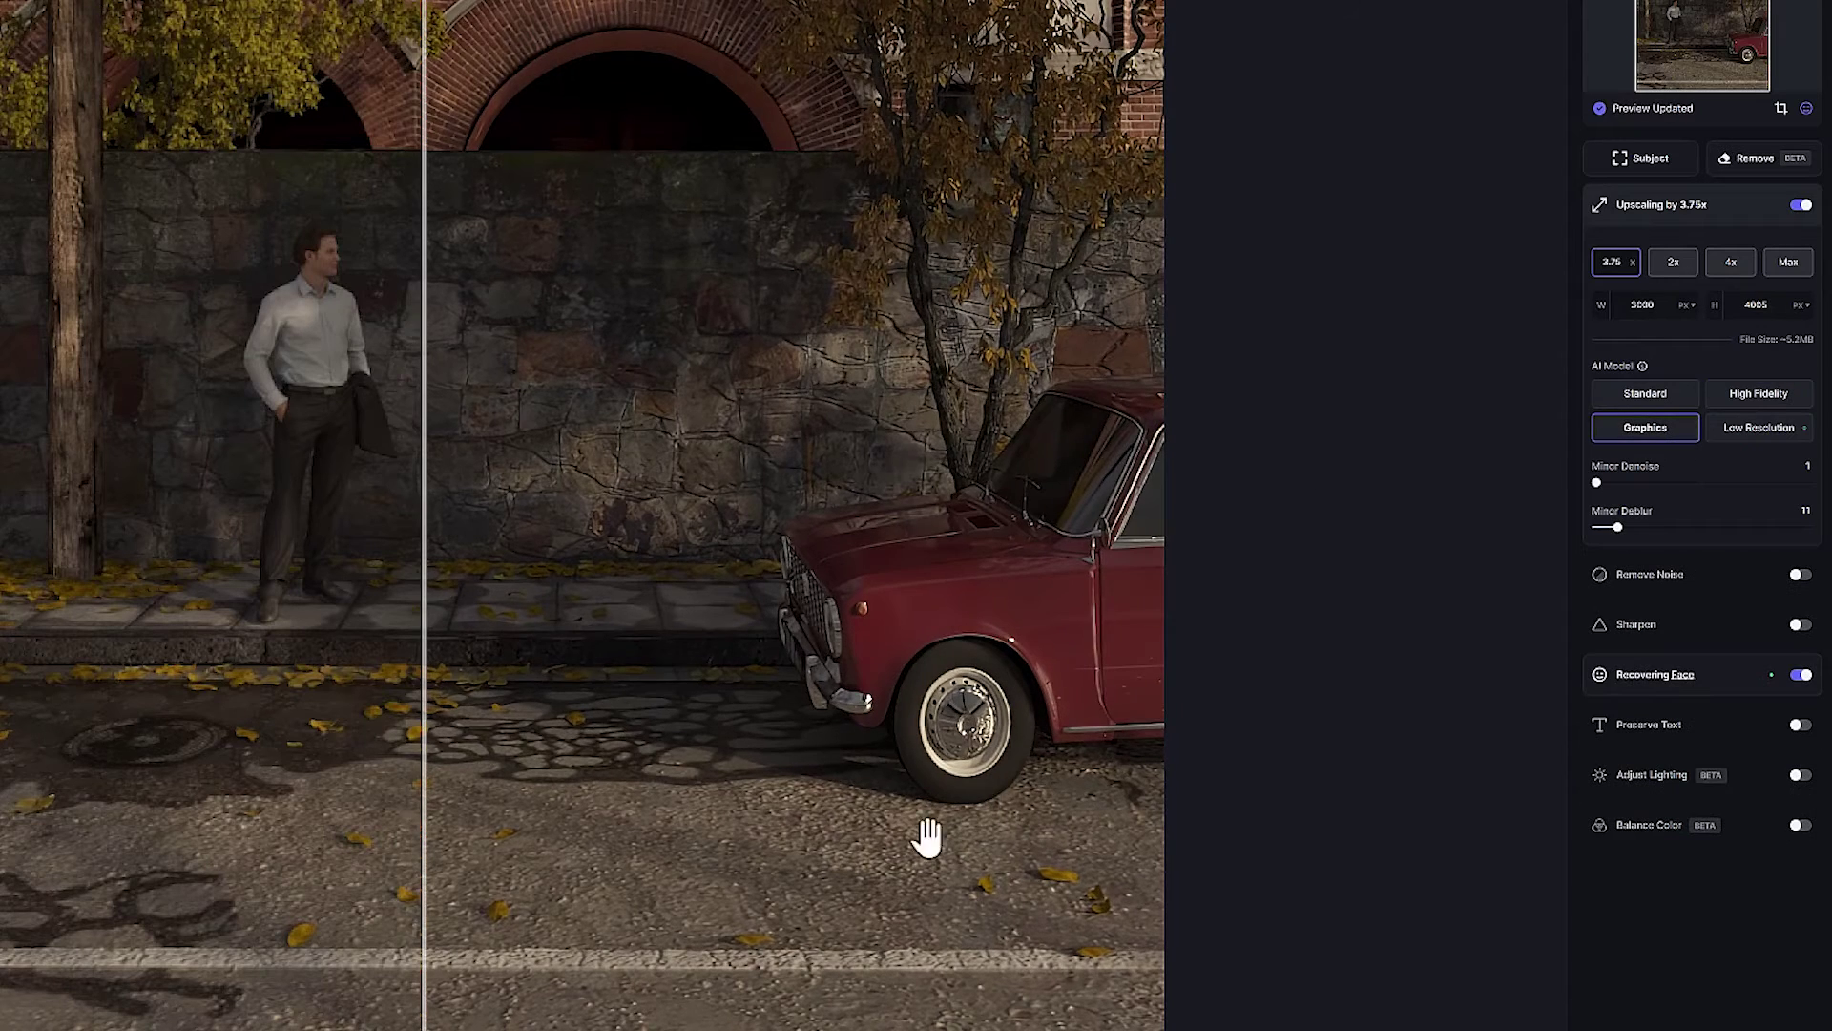
{"action": "left_click", "coordinate": [1726, 431]}
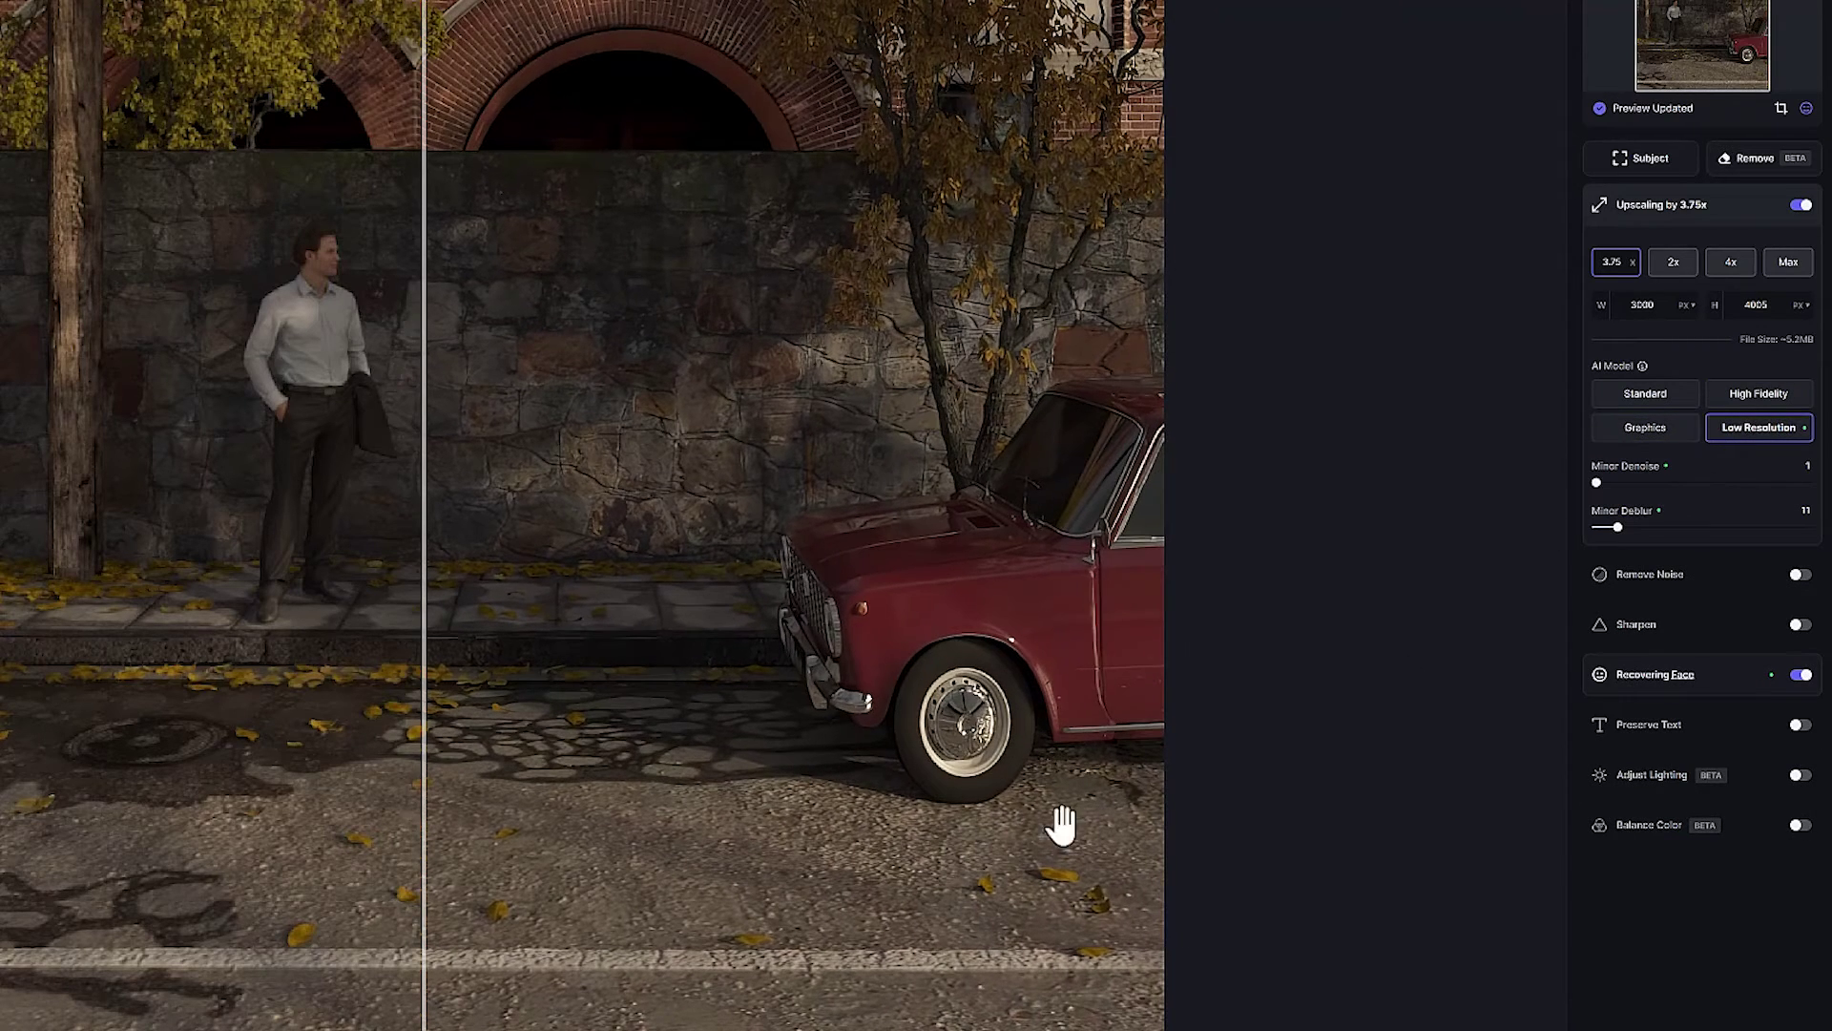
{"action": "left_click", "coordinate": [1668, 393]}
{"action": "left_click", "coordinate": [1766, 427]}
Try Remove Noise on the street render, then leave it off
{"action": "left_click", "coordinate": [1616, 525]}
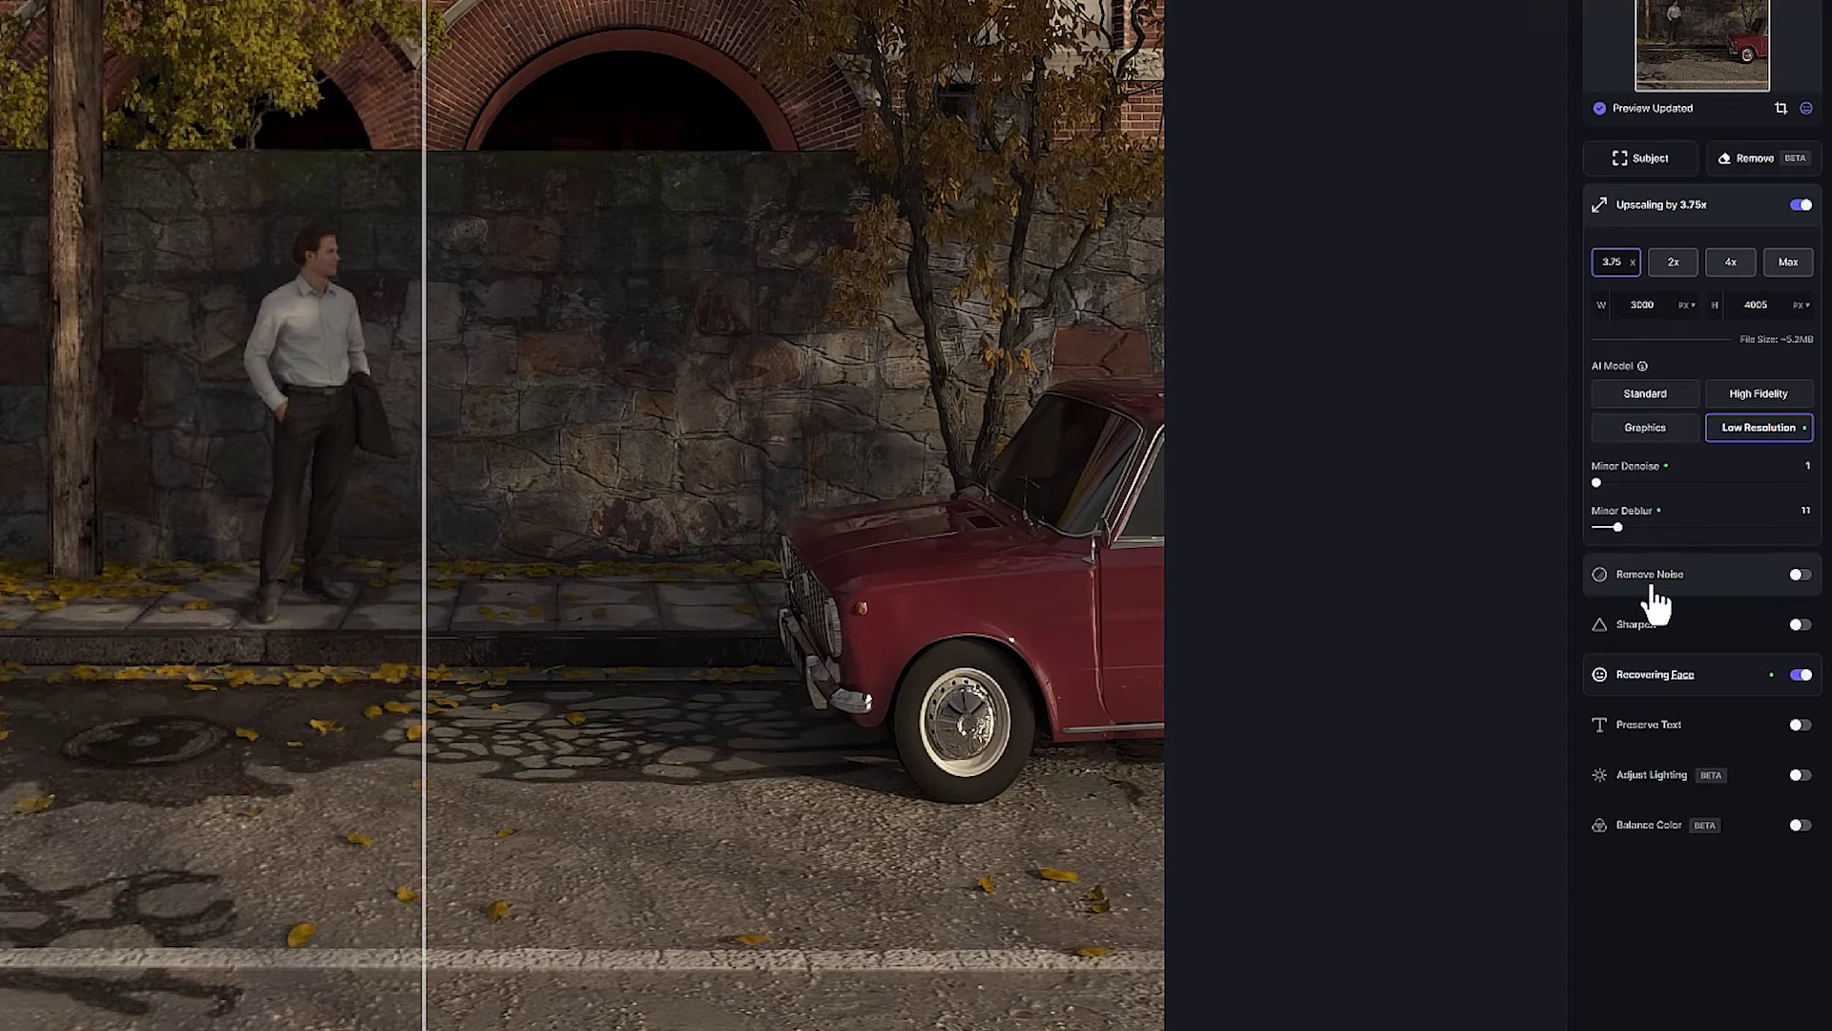
{"action": "mouse_move", "coordinate": [1594, 582]}
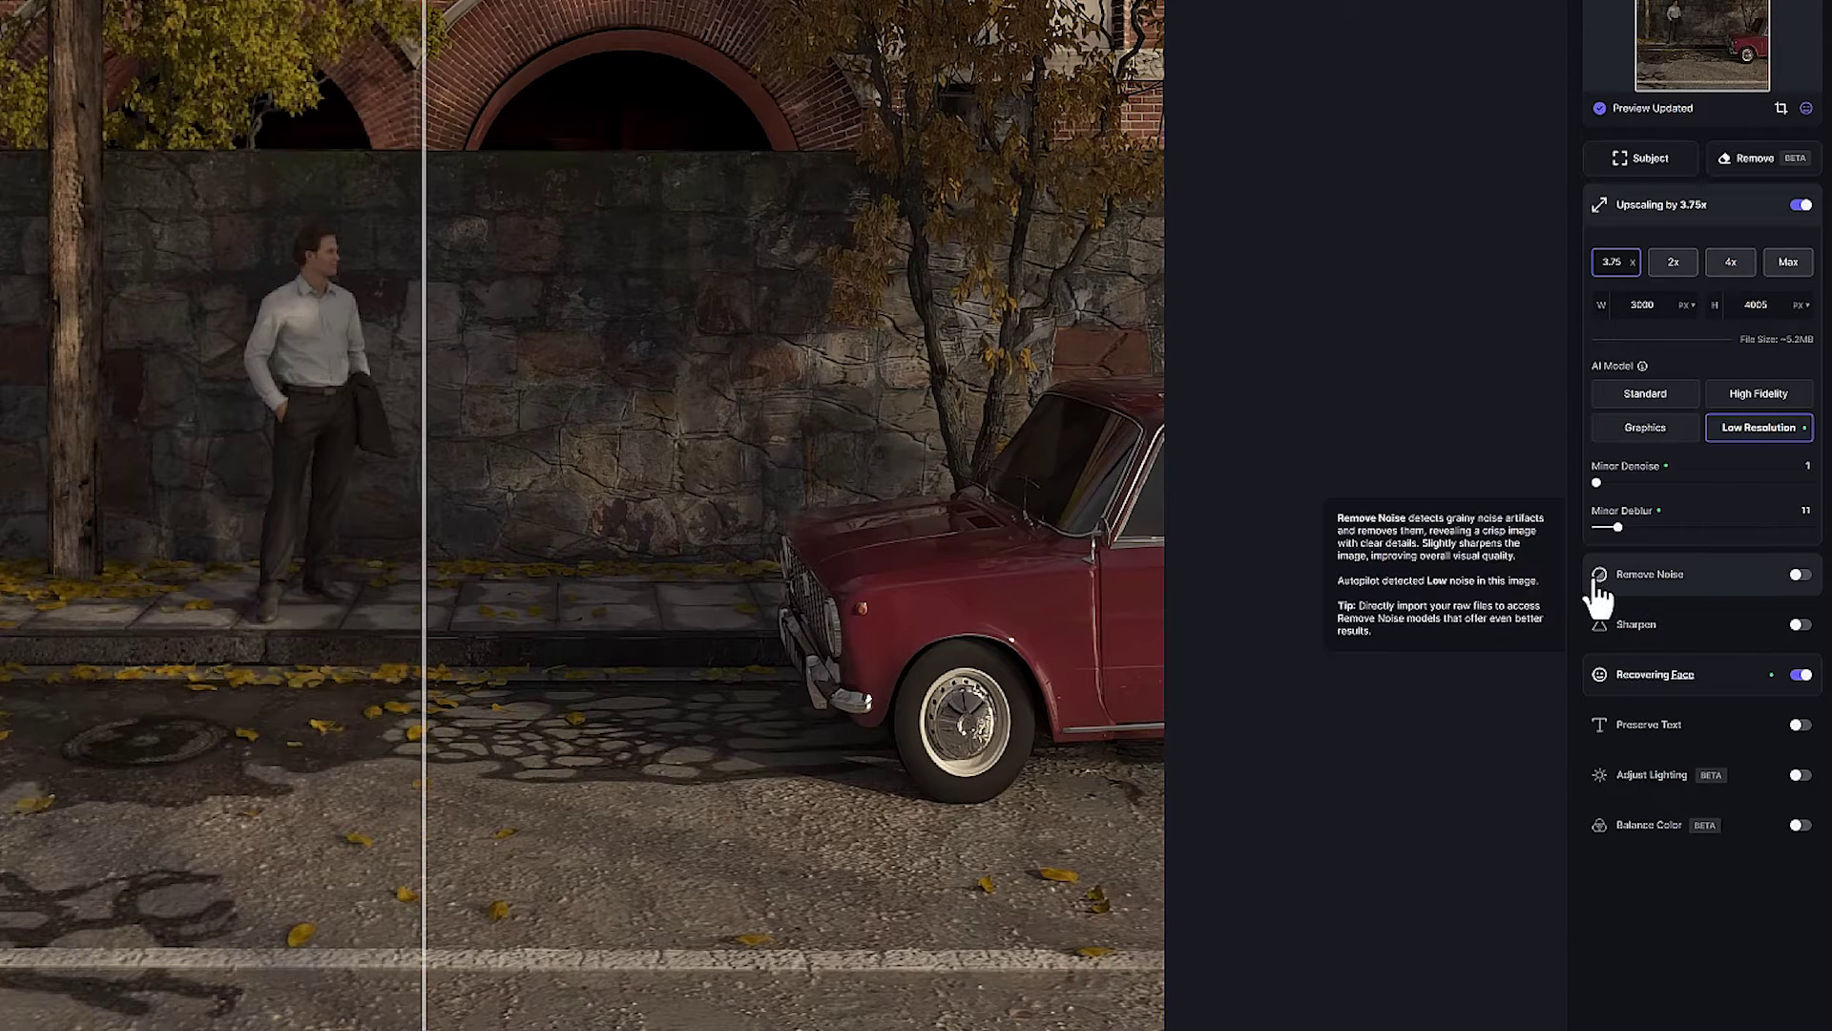
{"action": "left_click", "coordinate": [1800, 575]}
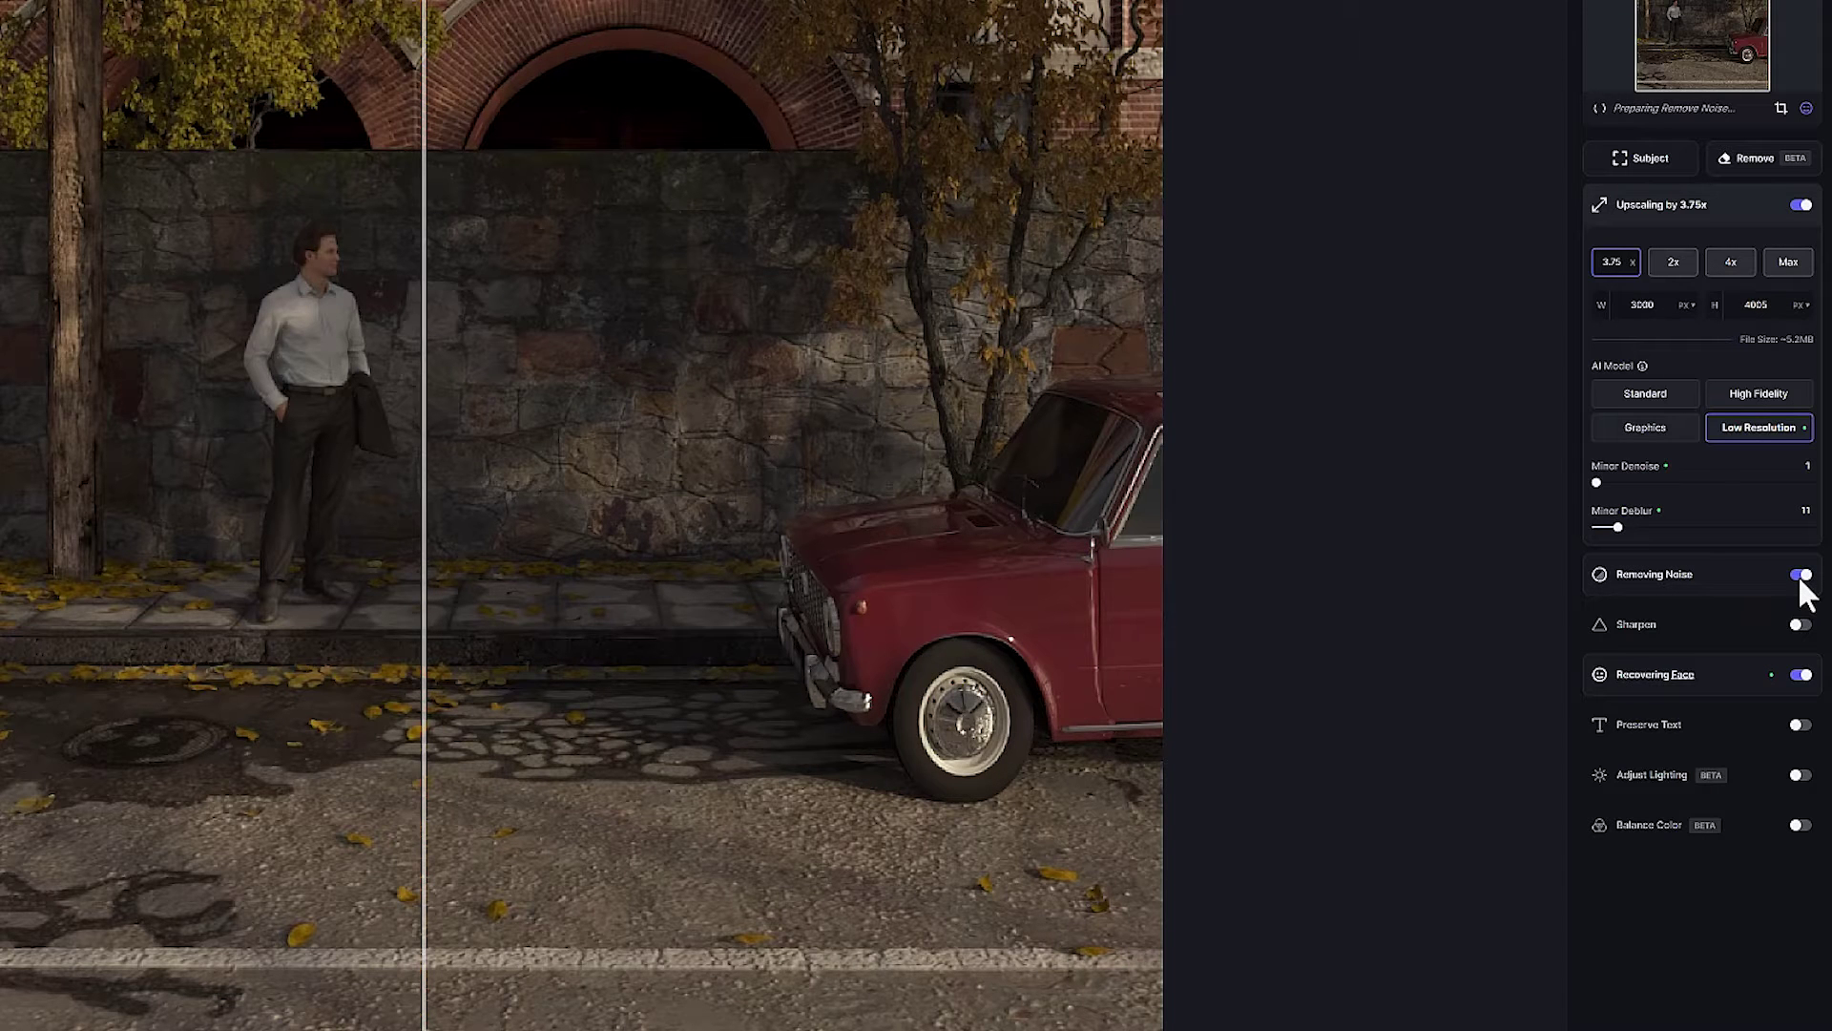
{"action": "left_click", "coordinate": [1799, 575]}
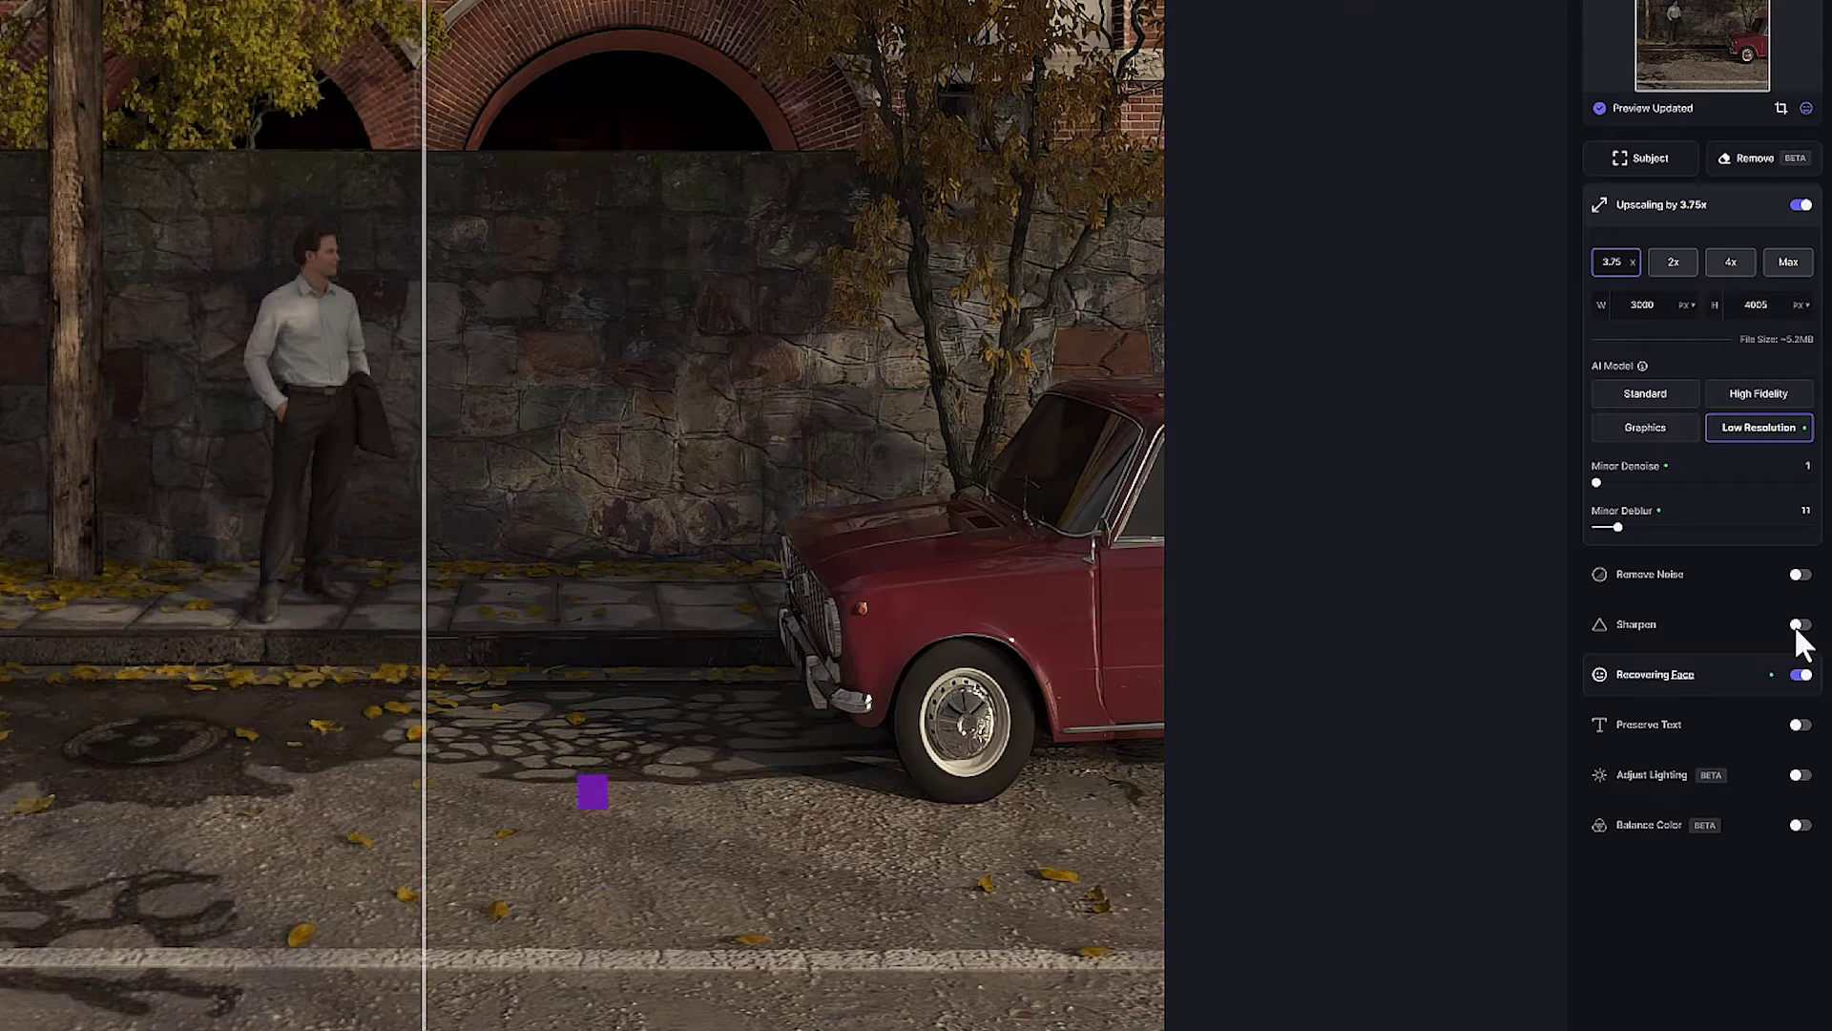
Enable Sharpen on the subject only (Standard, Strength 28) and move the compare divider left
{"action": "left_click", "coordinate": [1709, 630]}
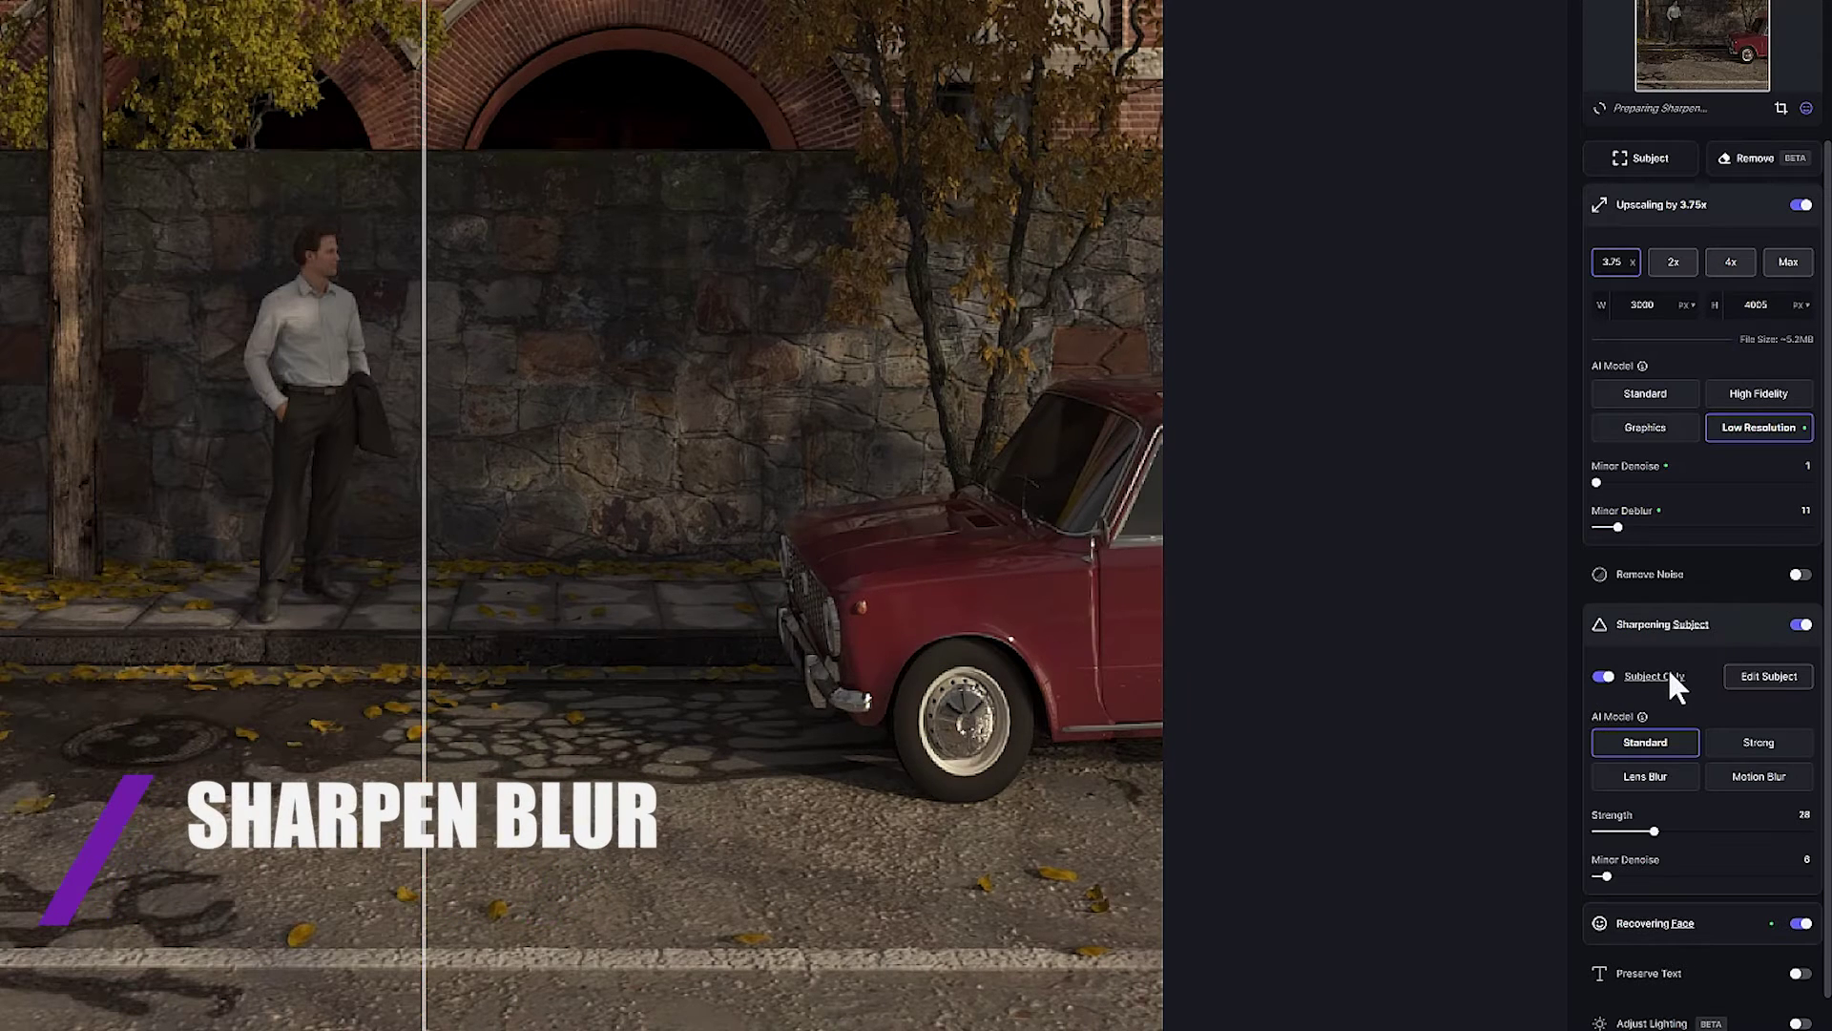
{"action": "mouse_move", "coordinate": [1658, 675]}
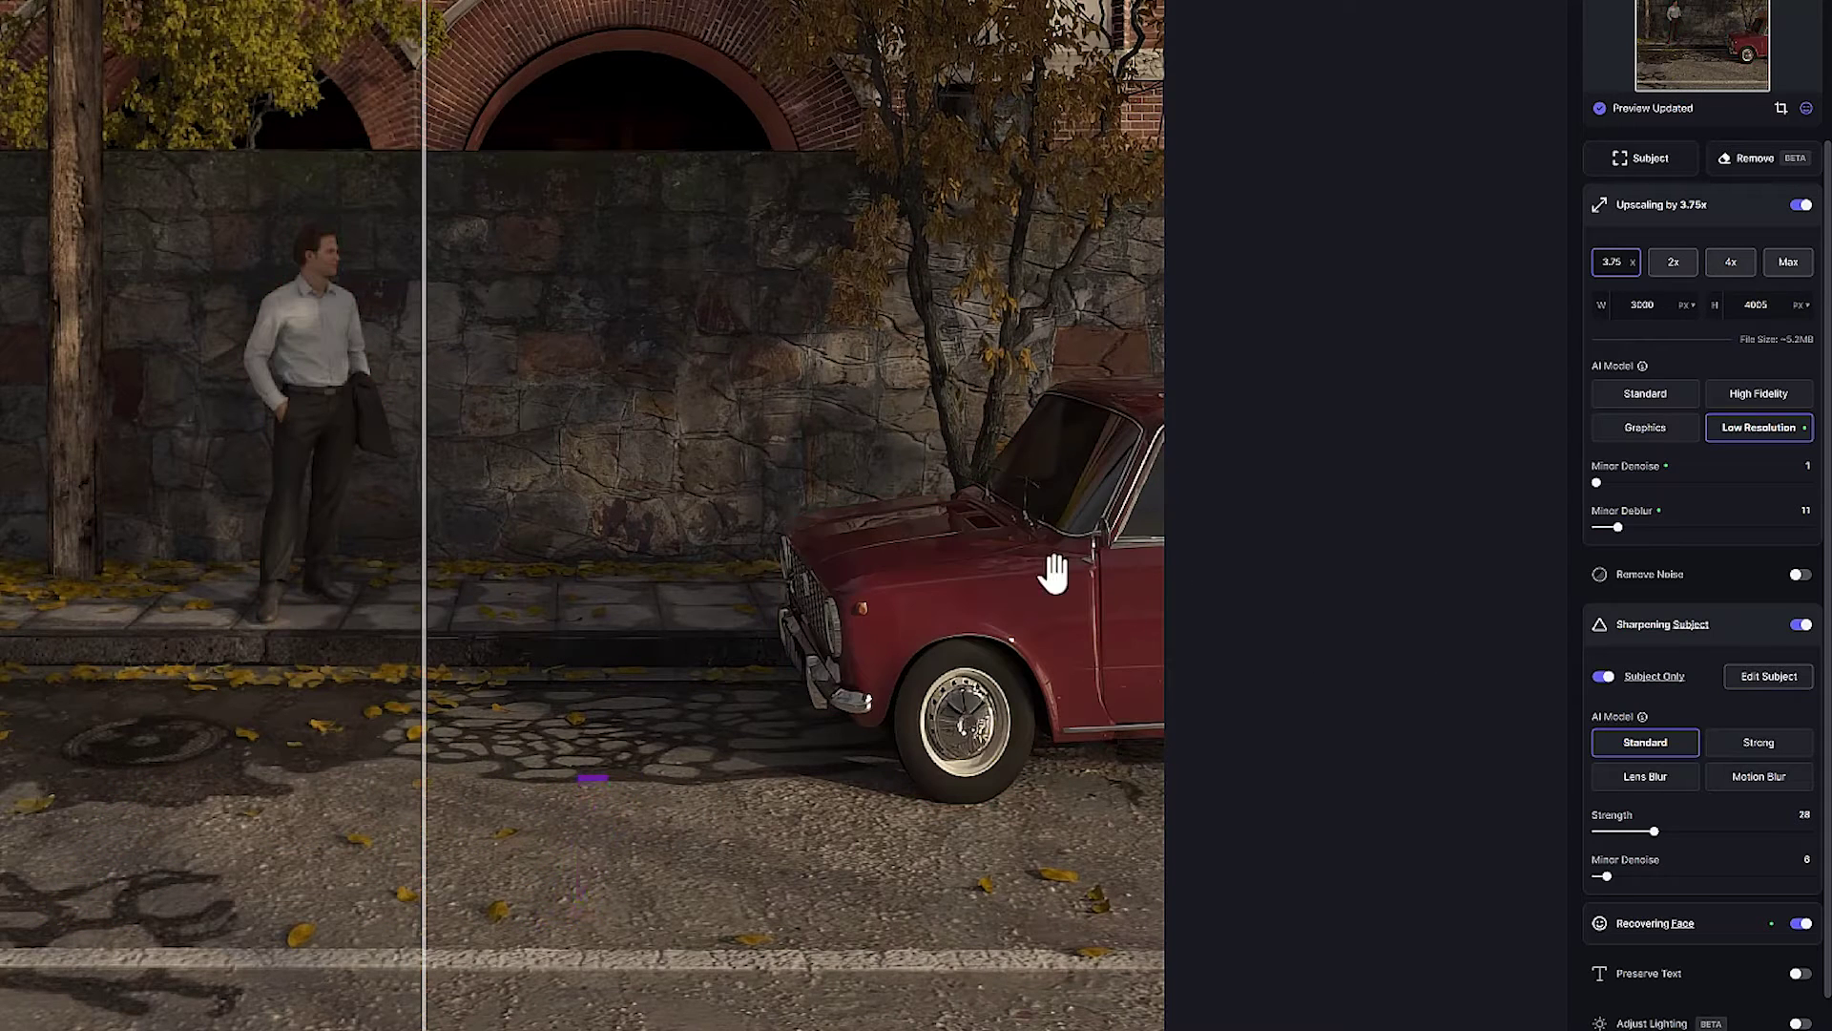
{"action": "left_click_drag", "start_coordinate": [429, 417], "coordinate": [163, 448]}
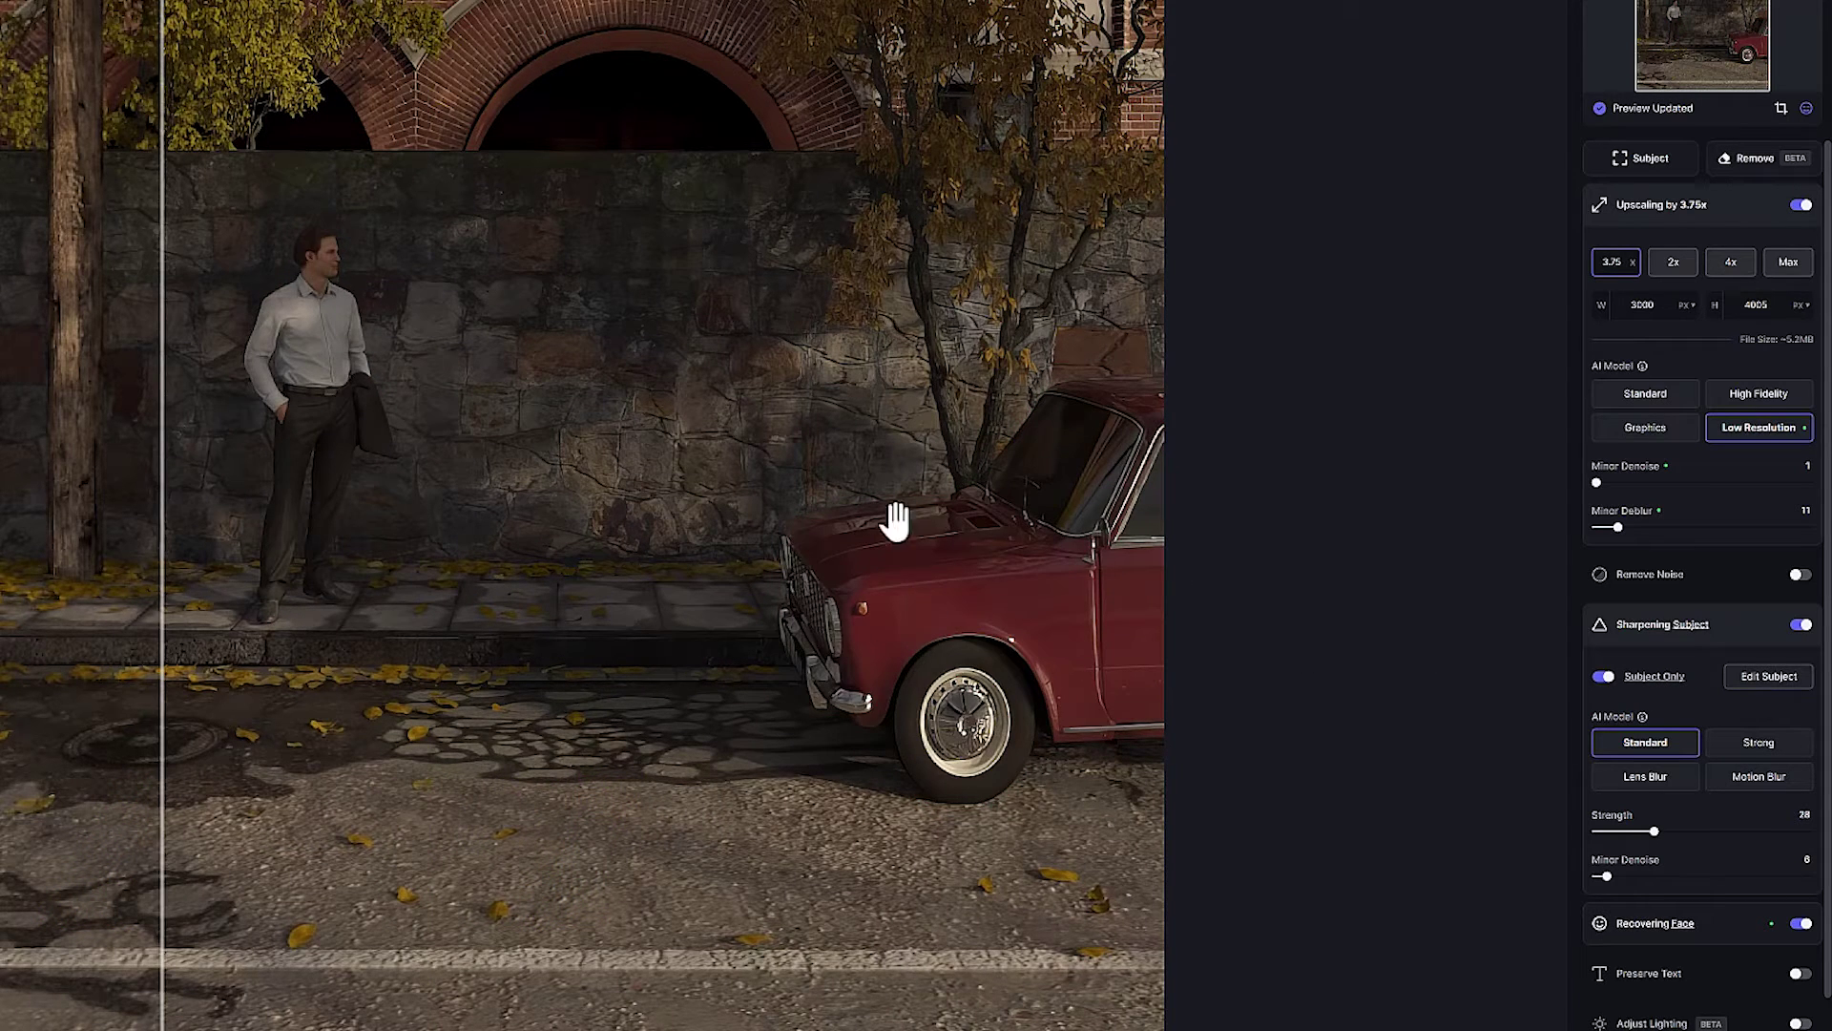
Turn Sharpen off and apply face recovery at strength 80 to the man's face (1 of 1 selected)
{"action": "left_click", "coordinate": [1680, 630]}
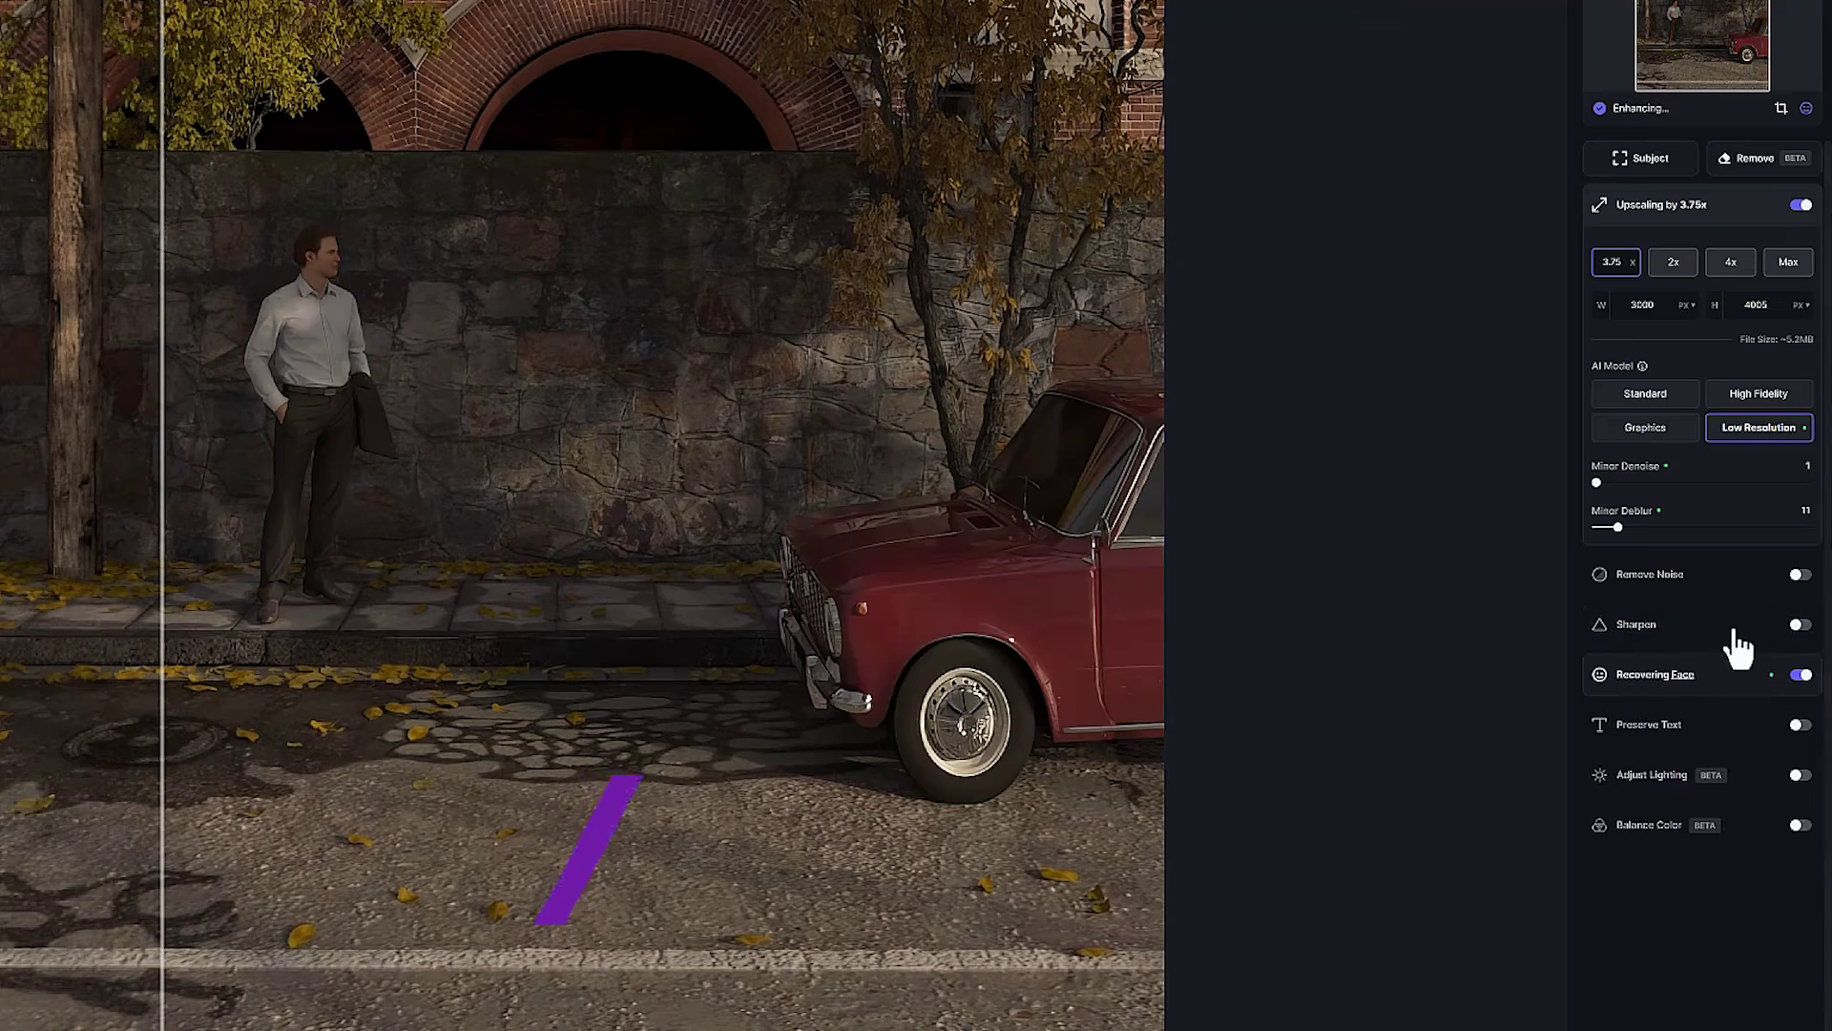
{"action": "left_click", "coordinate": [1622, 680]}
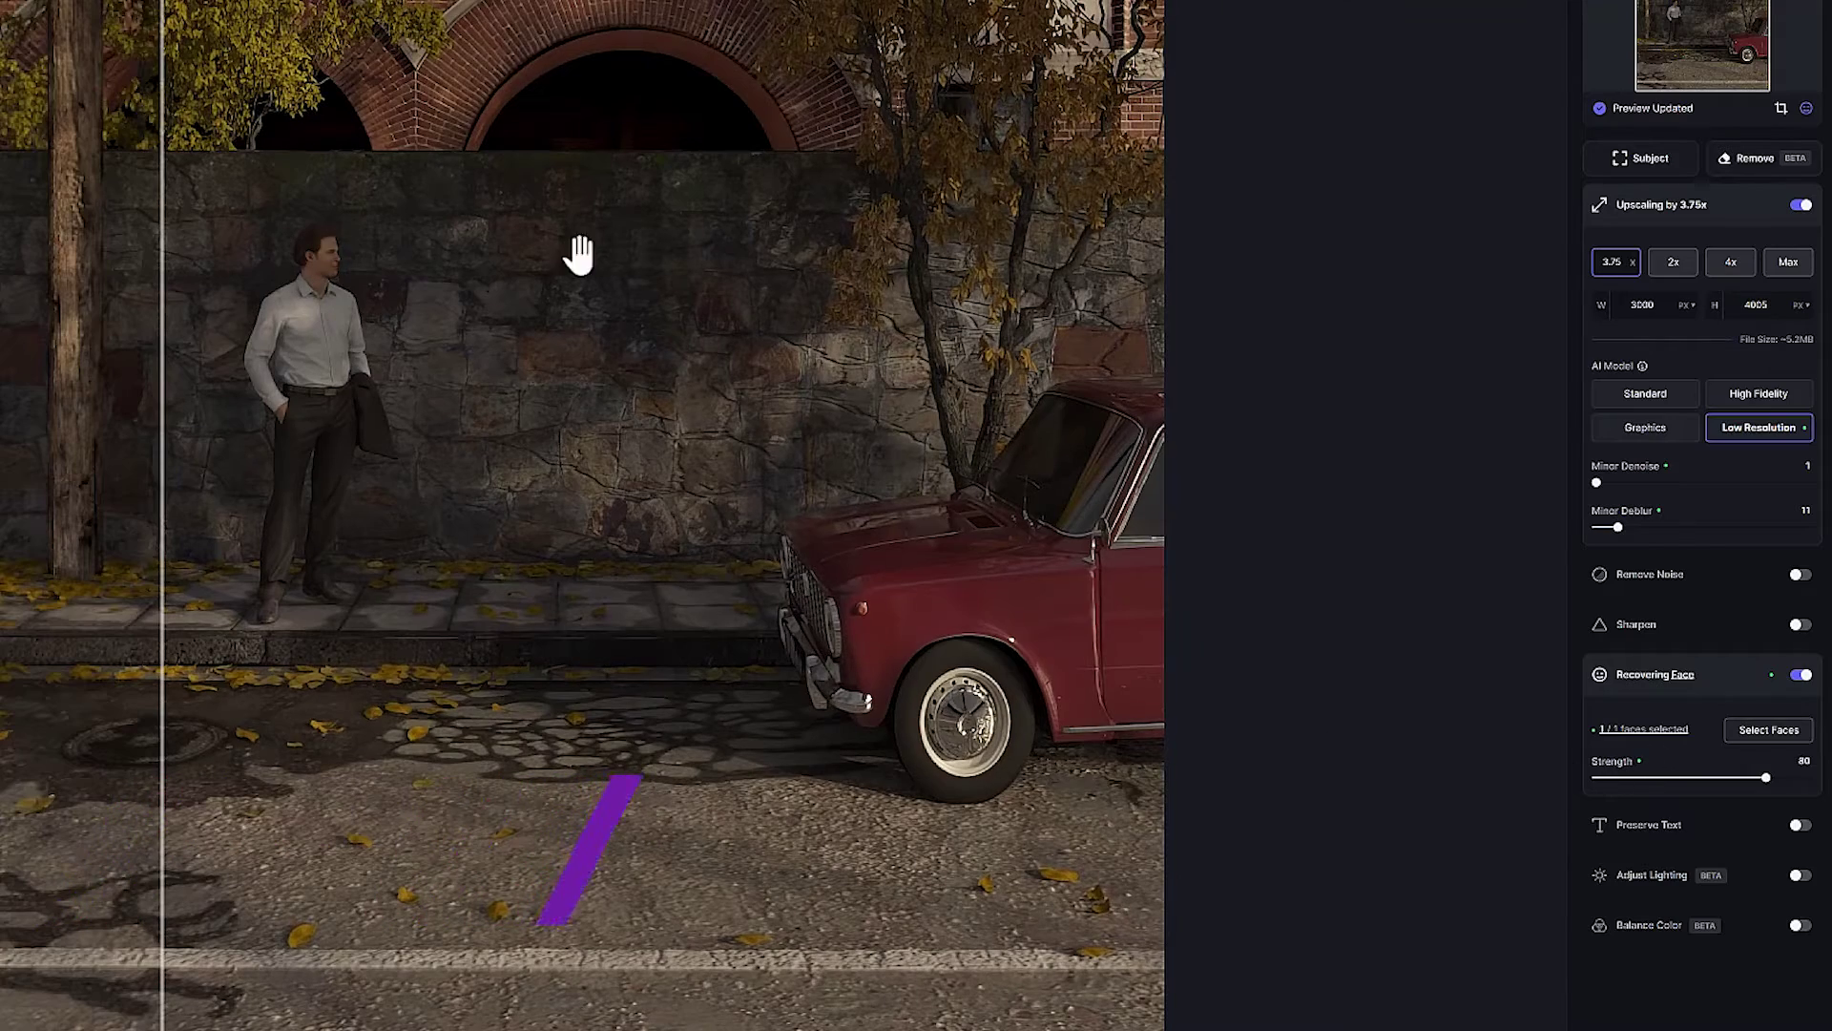
{"action": "mouse_move", "coordinate": [1690, 679]}
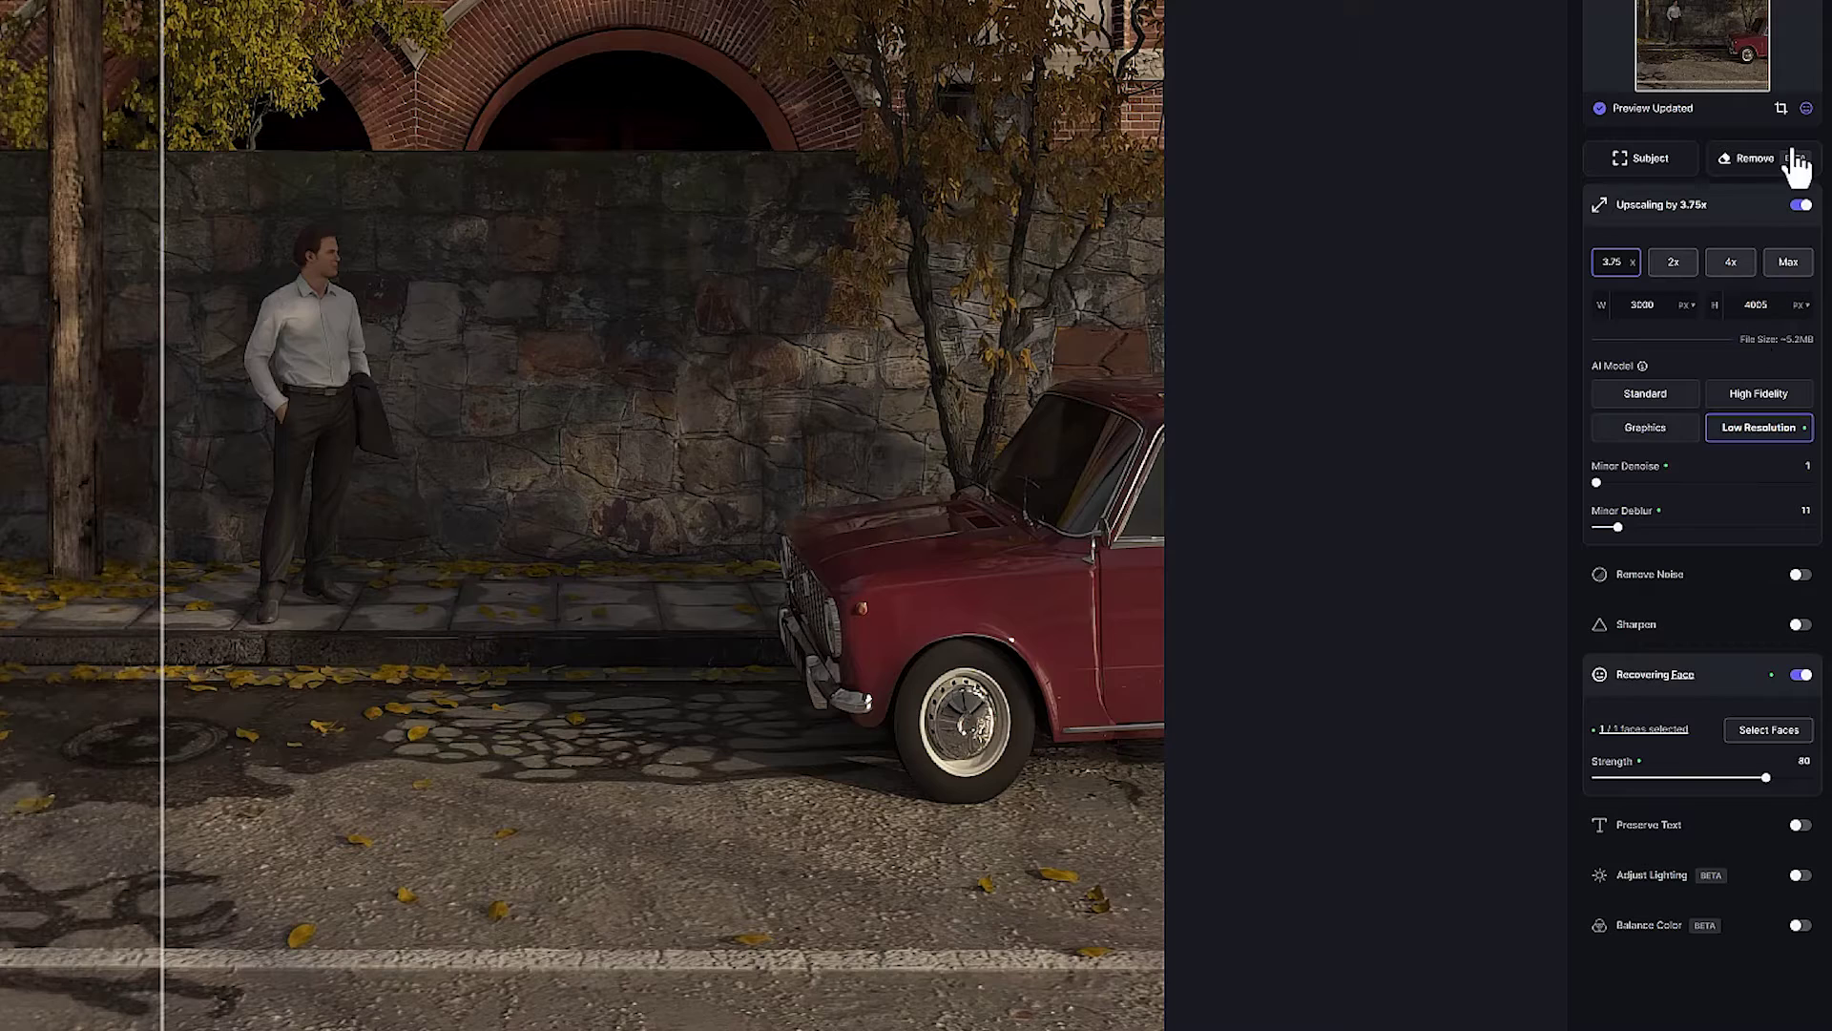
{"action": "left_click", "coordinate": [1807, 109]}
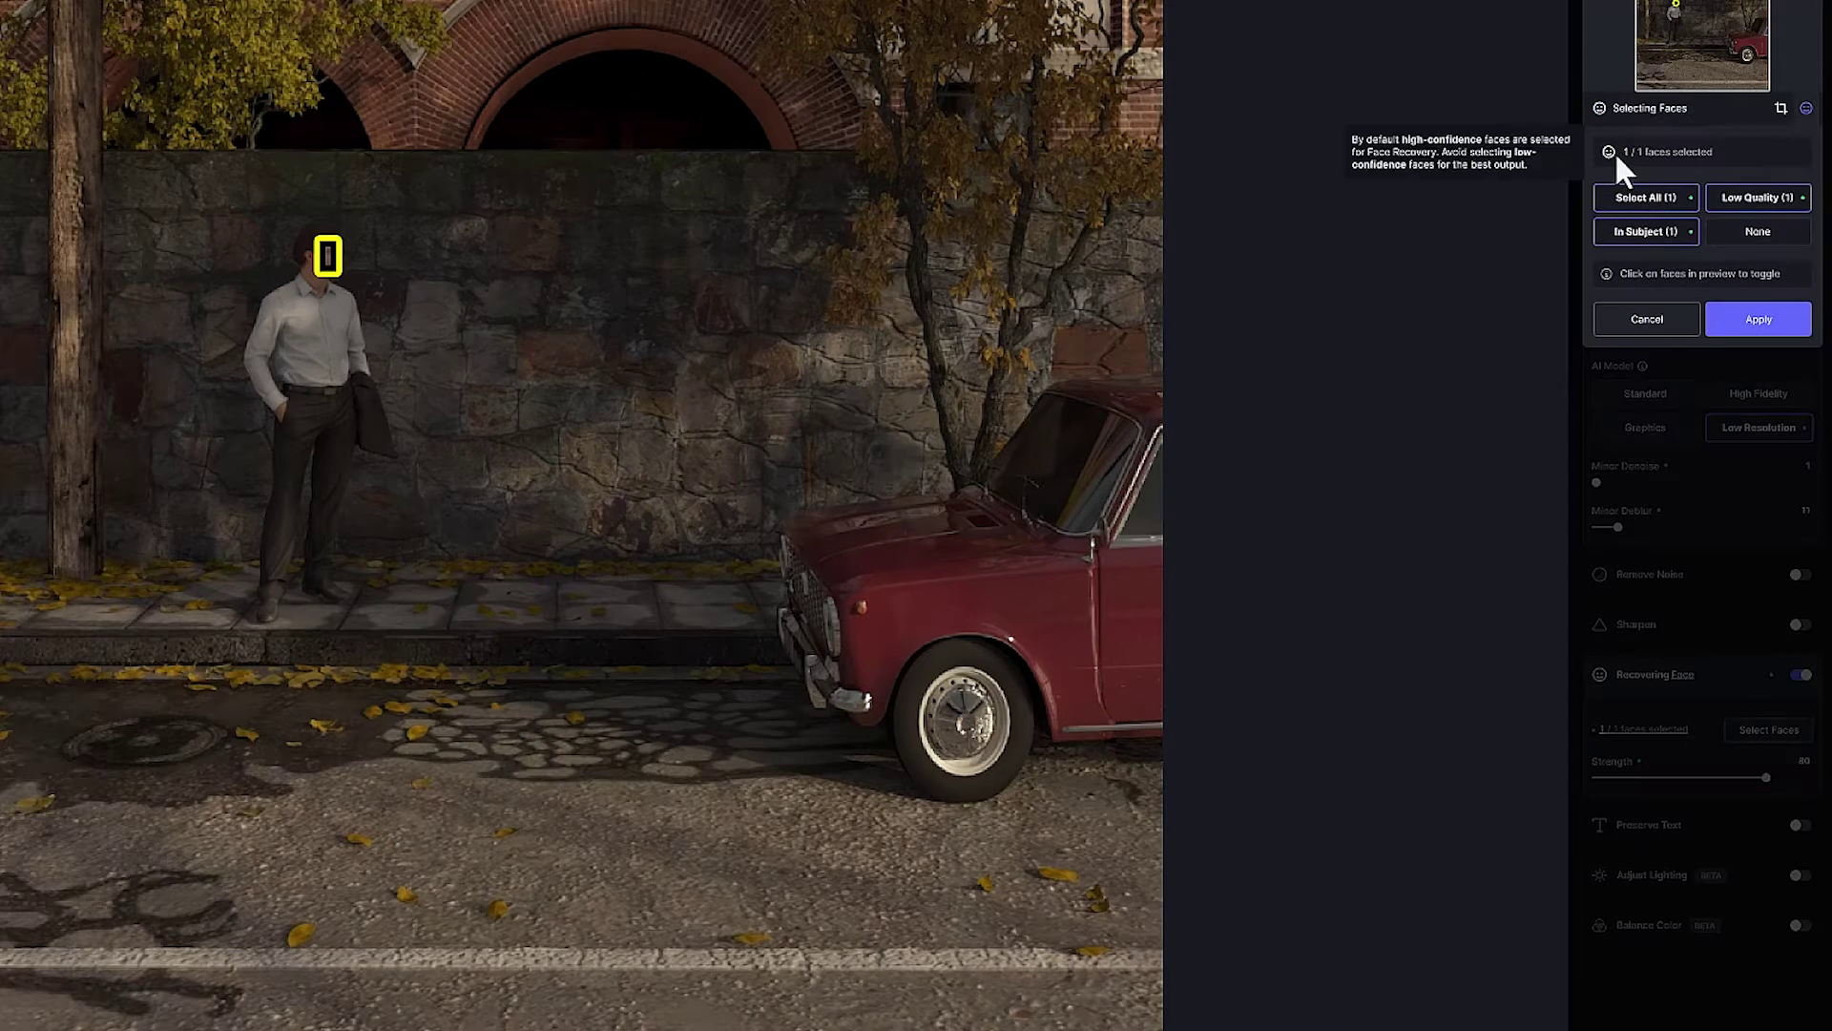
{"action": "left_click", "coordinate": [1758, 324]}
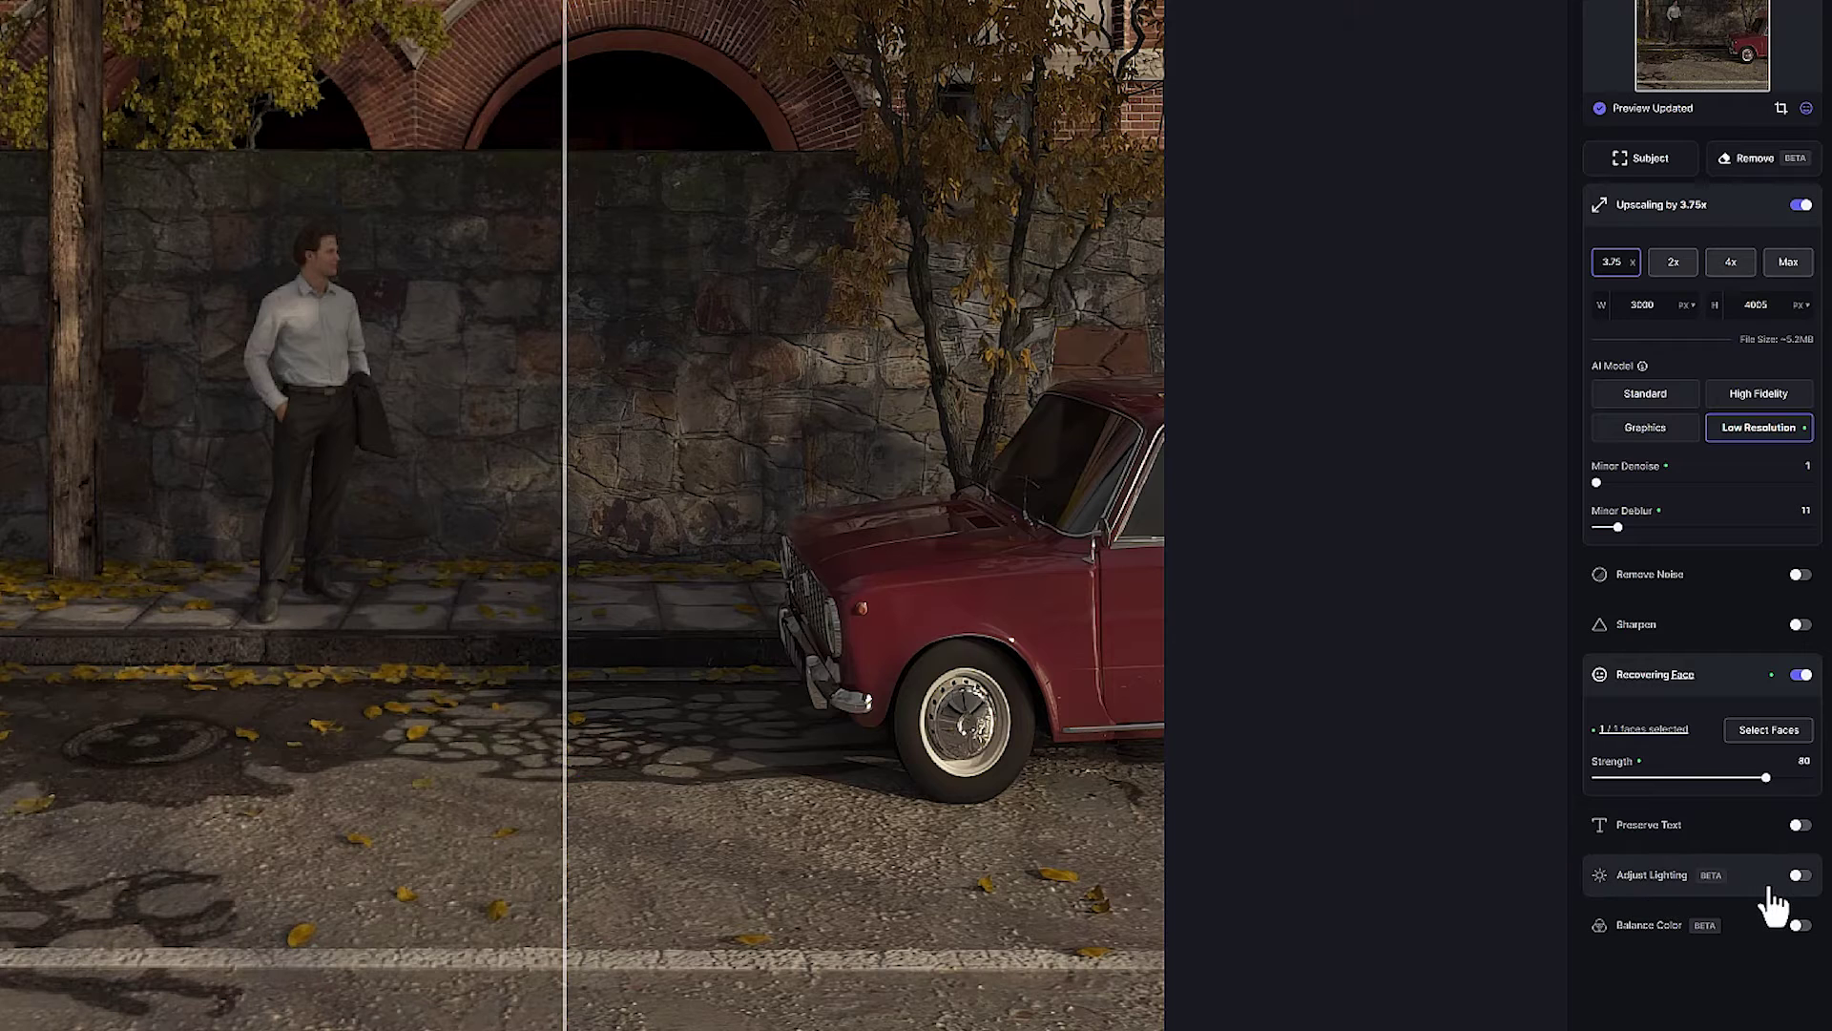
Turn on Adjust Lighting at strength 5 and compare before and after across the street scene
{"action": "left_click", "coordinate": [1800, 874]}
{"action": "left_click", "coordinate": [1603, 879]}
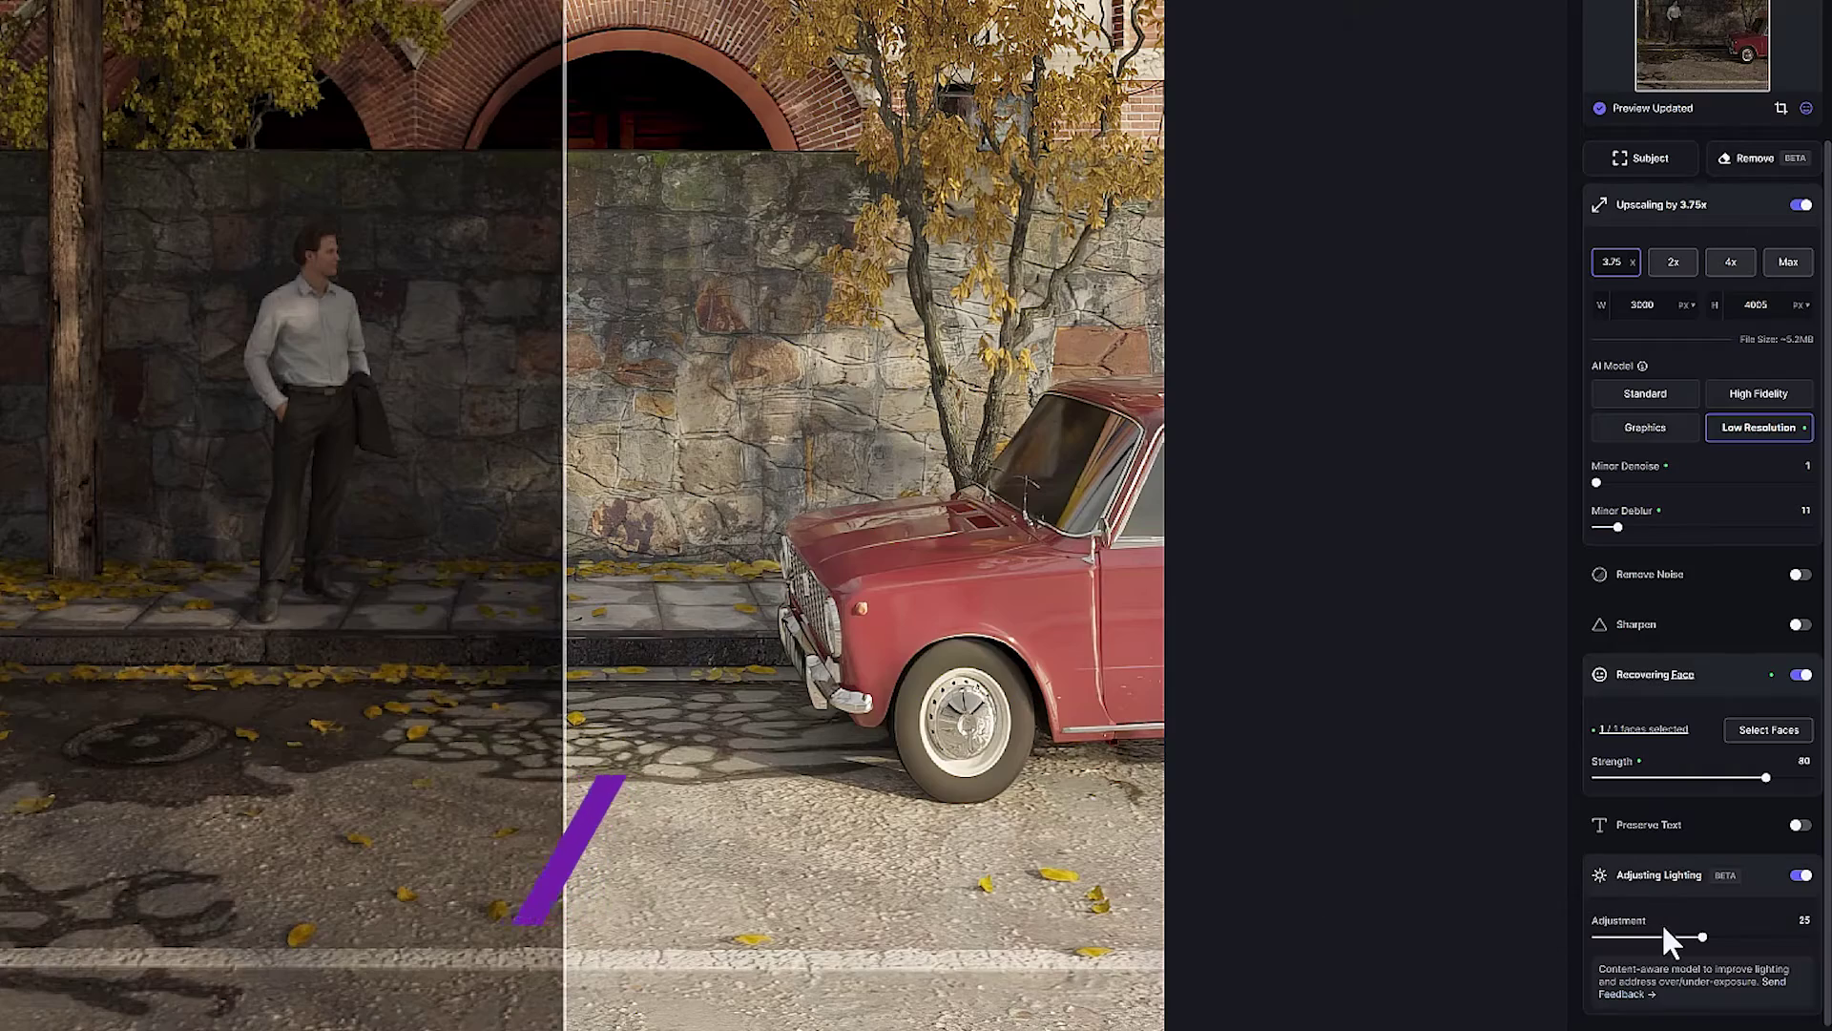
{"action": "left_click_drag", "start_coordinate": [1703, 936], "coordinate": [1657, 942]}
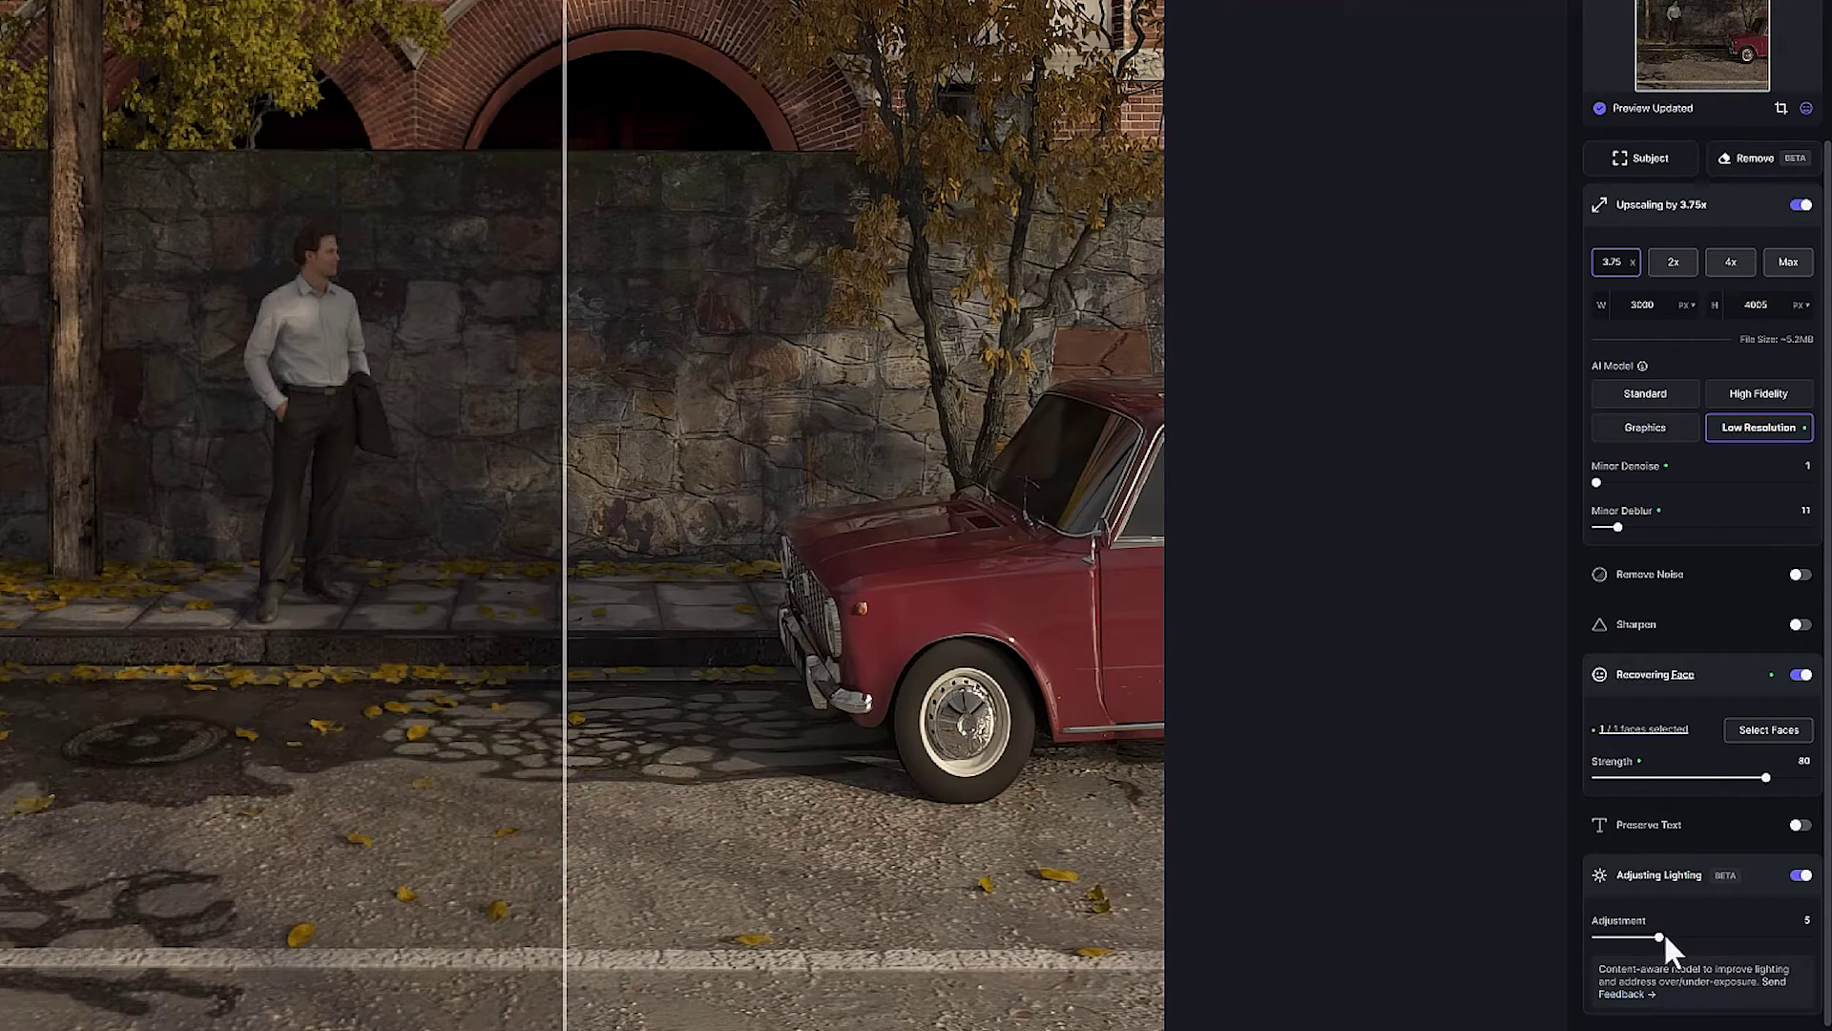
{"action": "scroll", "coordinate": [851, 720], "scroll_direction": "down", "scroll_amount": 3}
{"action": "left_click_drag", "start_coordinate": [569, 666], "coordinate": [209, 654]}
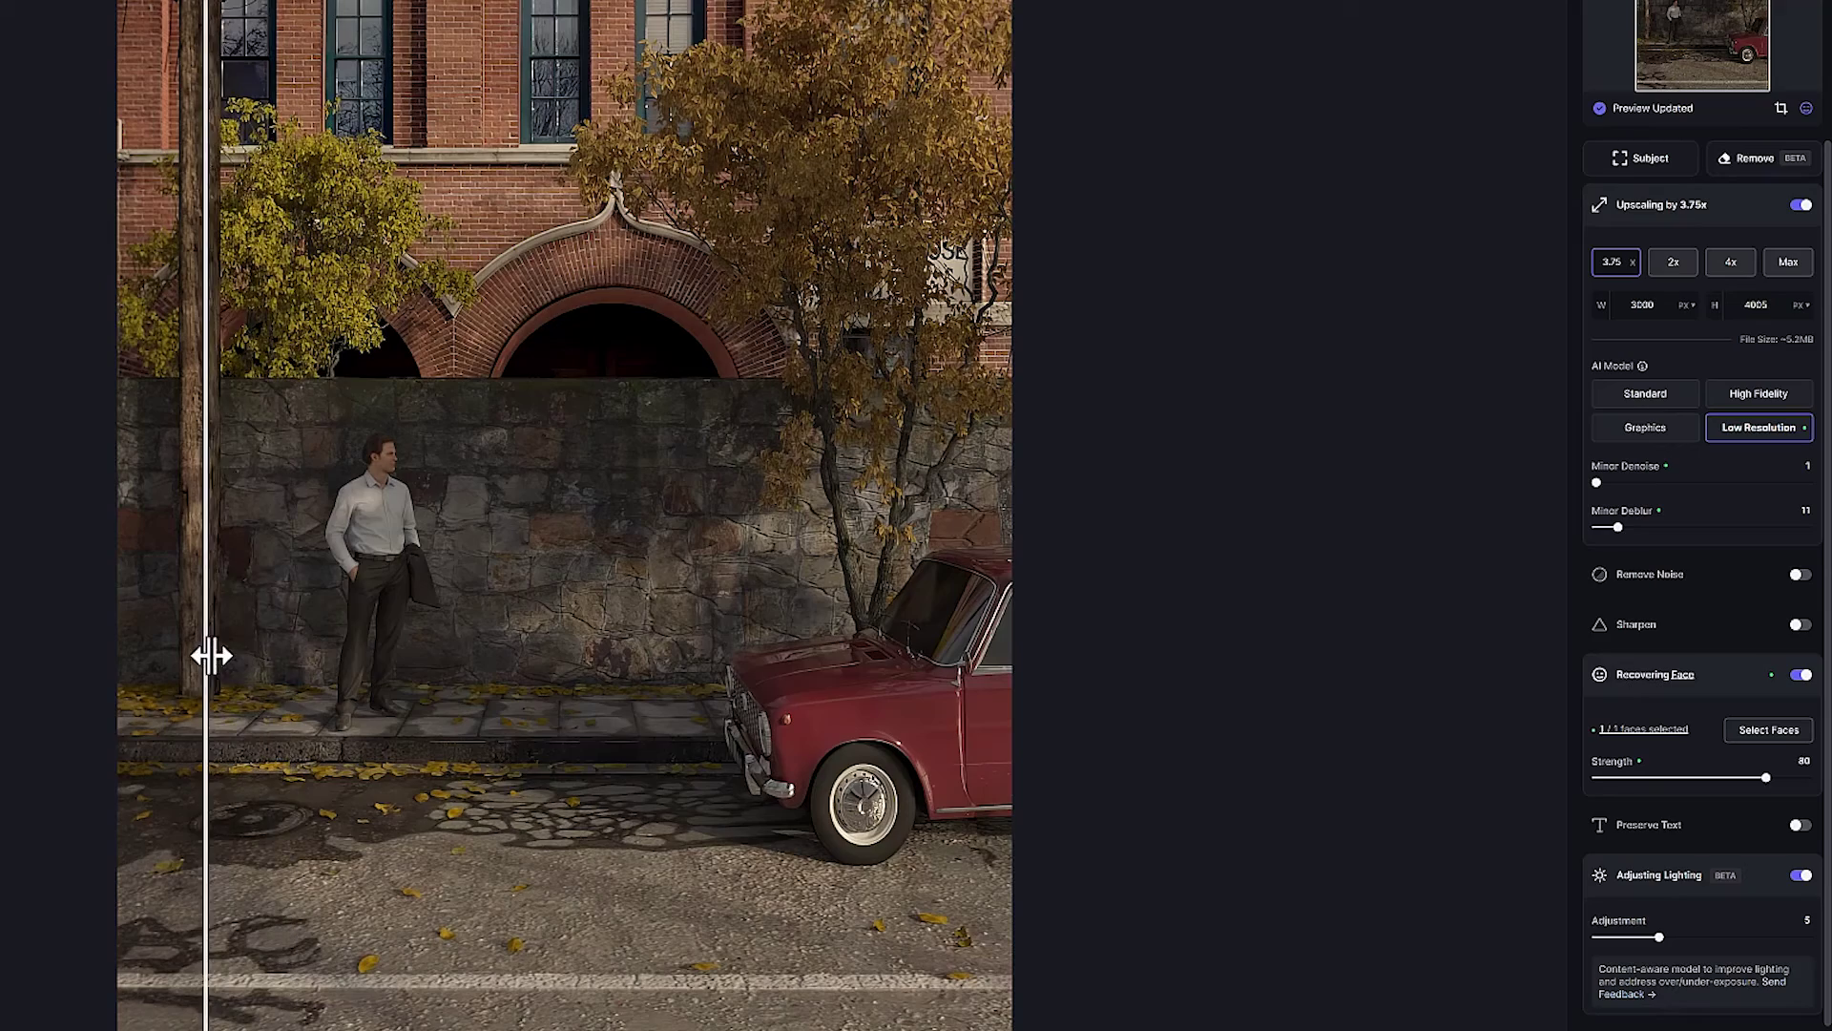
{"action": "left_click_drag", "start_coordinate": [1697, 934], "coordinate": [1658, 935]}
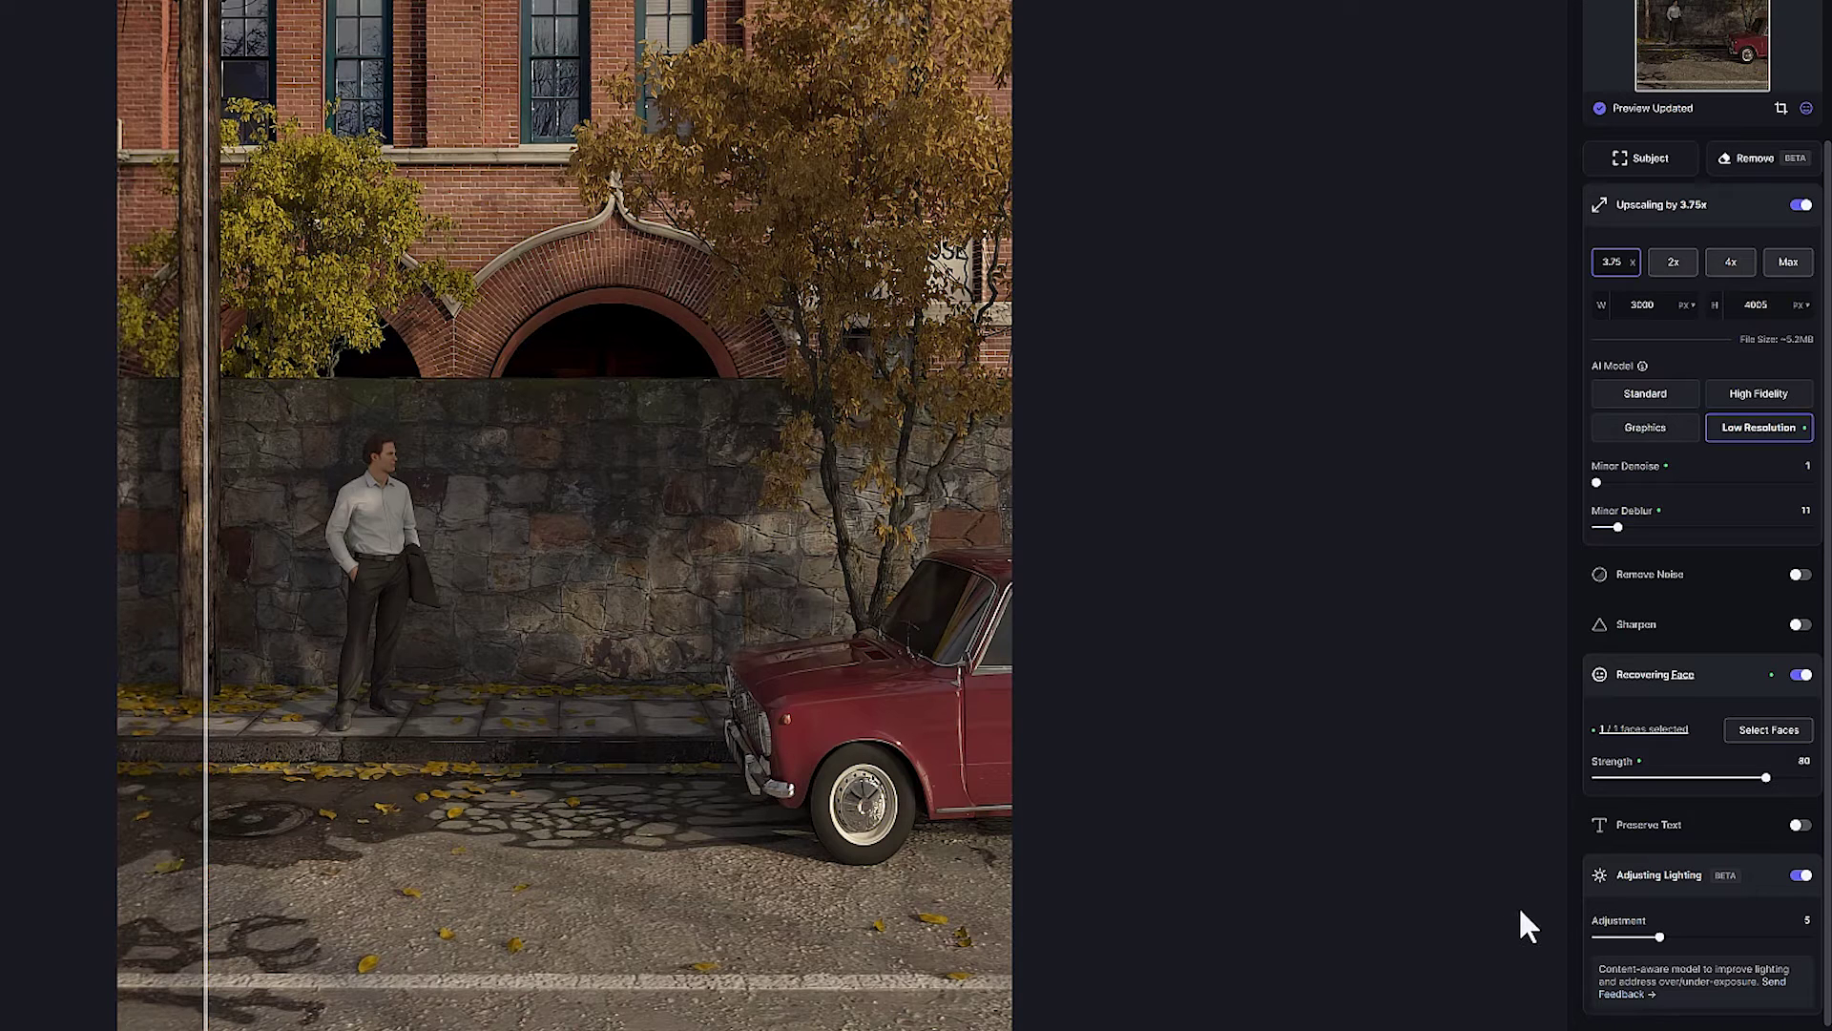
{"action": "scroll", "coordinate": [1763, 923], "scroll_direction": "down", "scroll_amount": 3}
{"action": "scroll", "coordinate": [1762, 924], "scroll_direction": "up", "scroll_amount": 2}
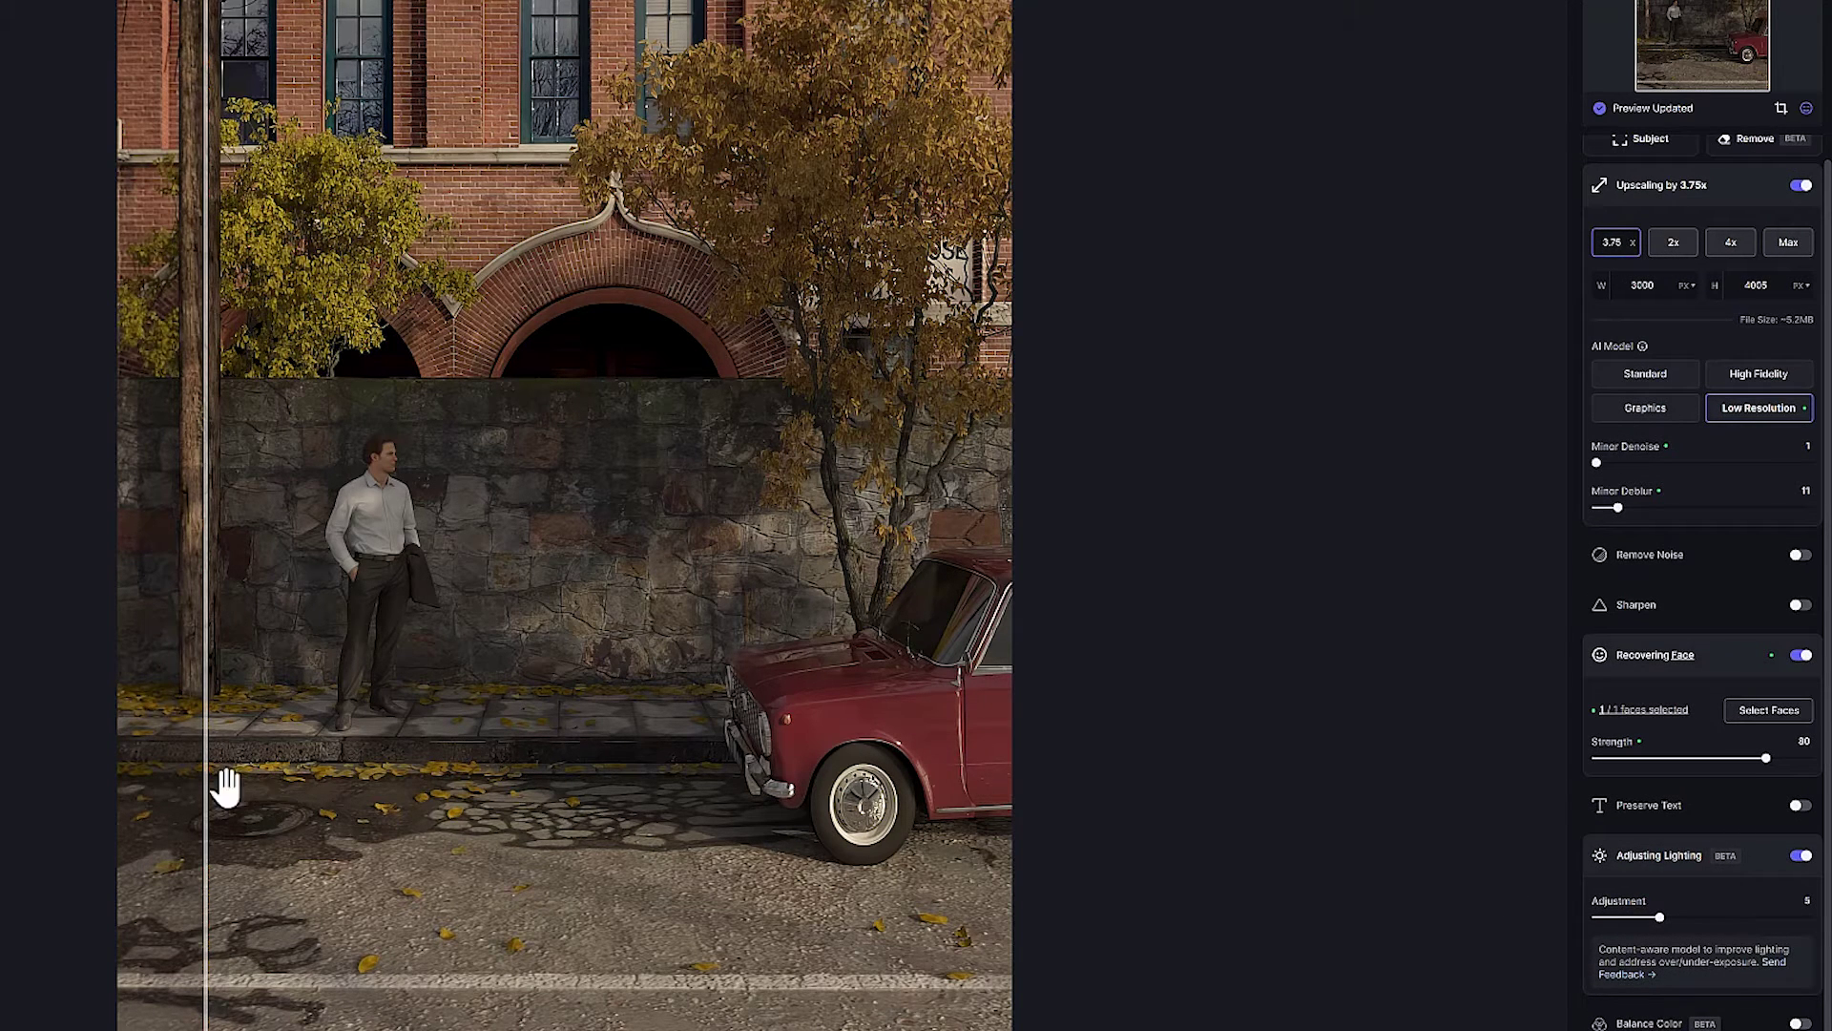
{"action": "left_click_drag", "start_coordinate": [208, 740], "coordinate": [153, 780]}
Turn on Balance Color with opacity 57 and temperature 57, then centre the car's front wheel in 3ds Max
{"action": "left_click", "coordinate": [1801, 950]}
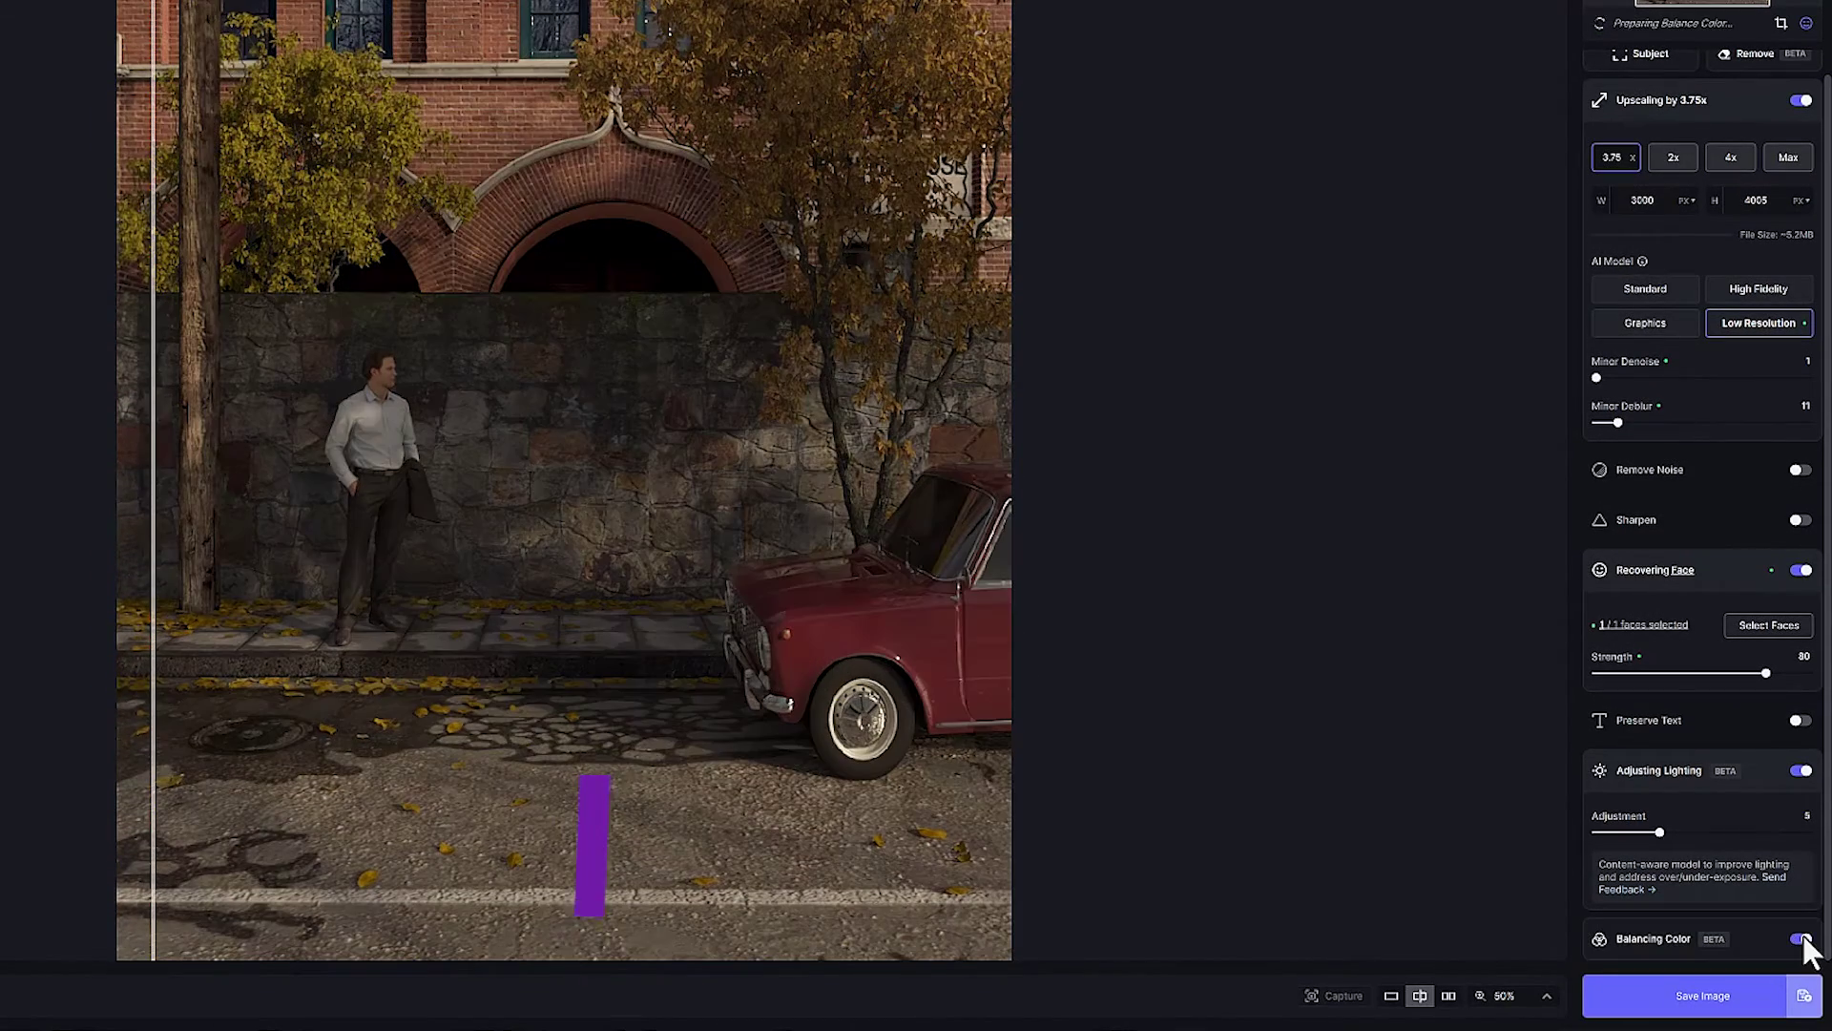
{"action": "left_click", "coordinate": [1603, 941]}
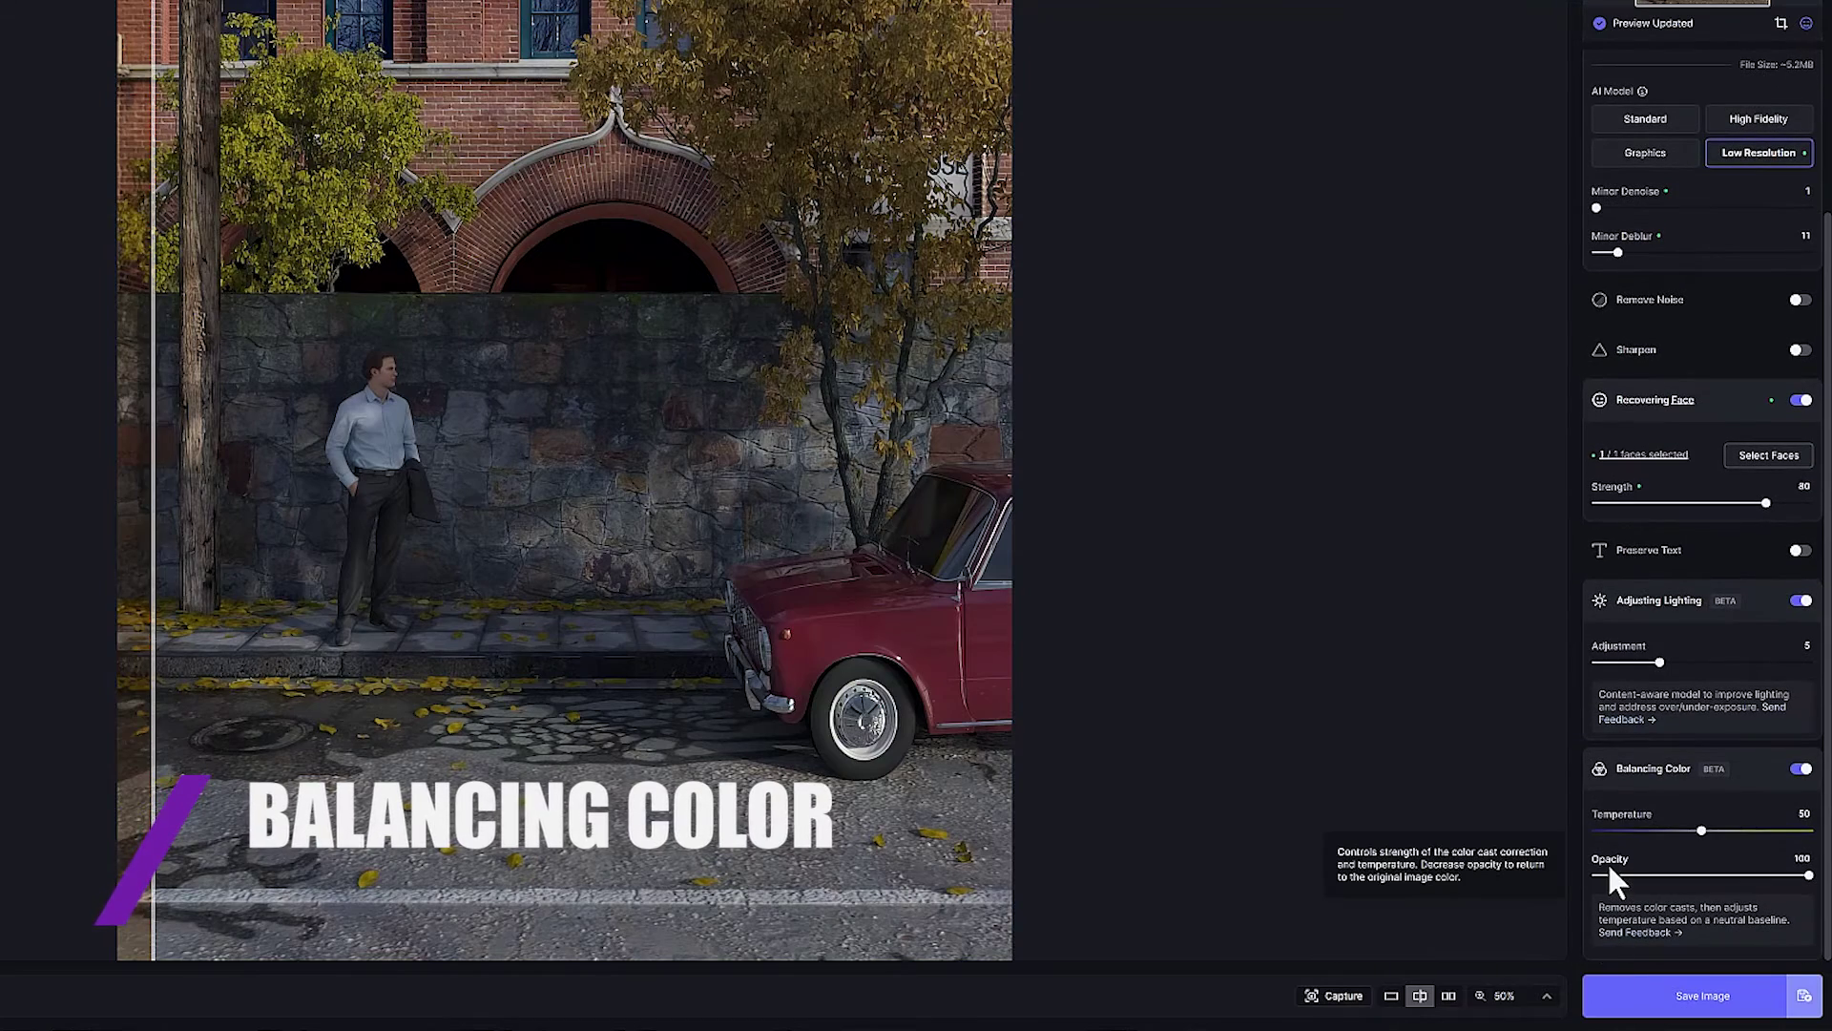
{"action": "left_click_drag", "start_coordinate": [157, 657], "coordinate": [522, 673]}
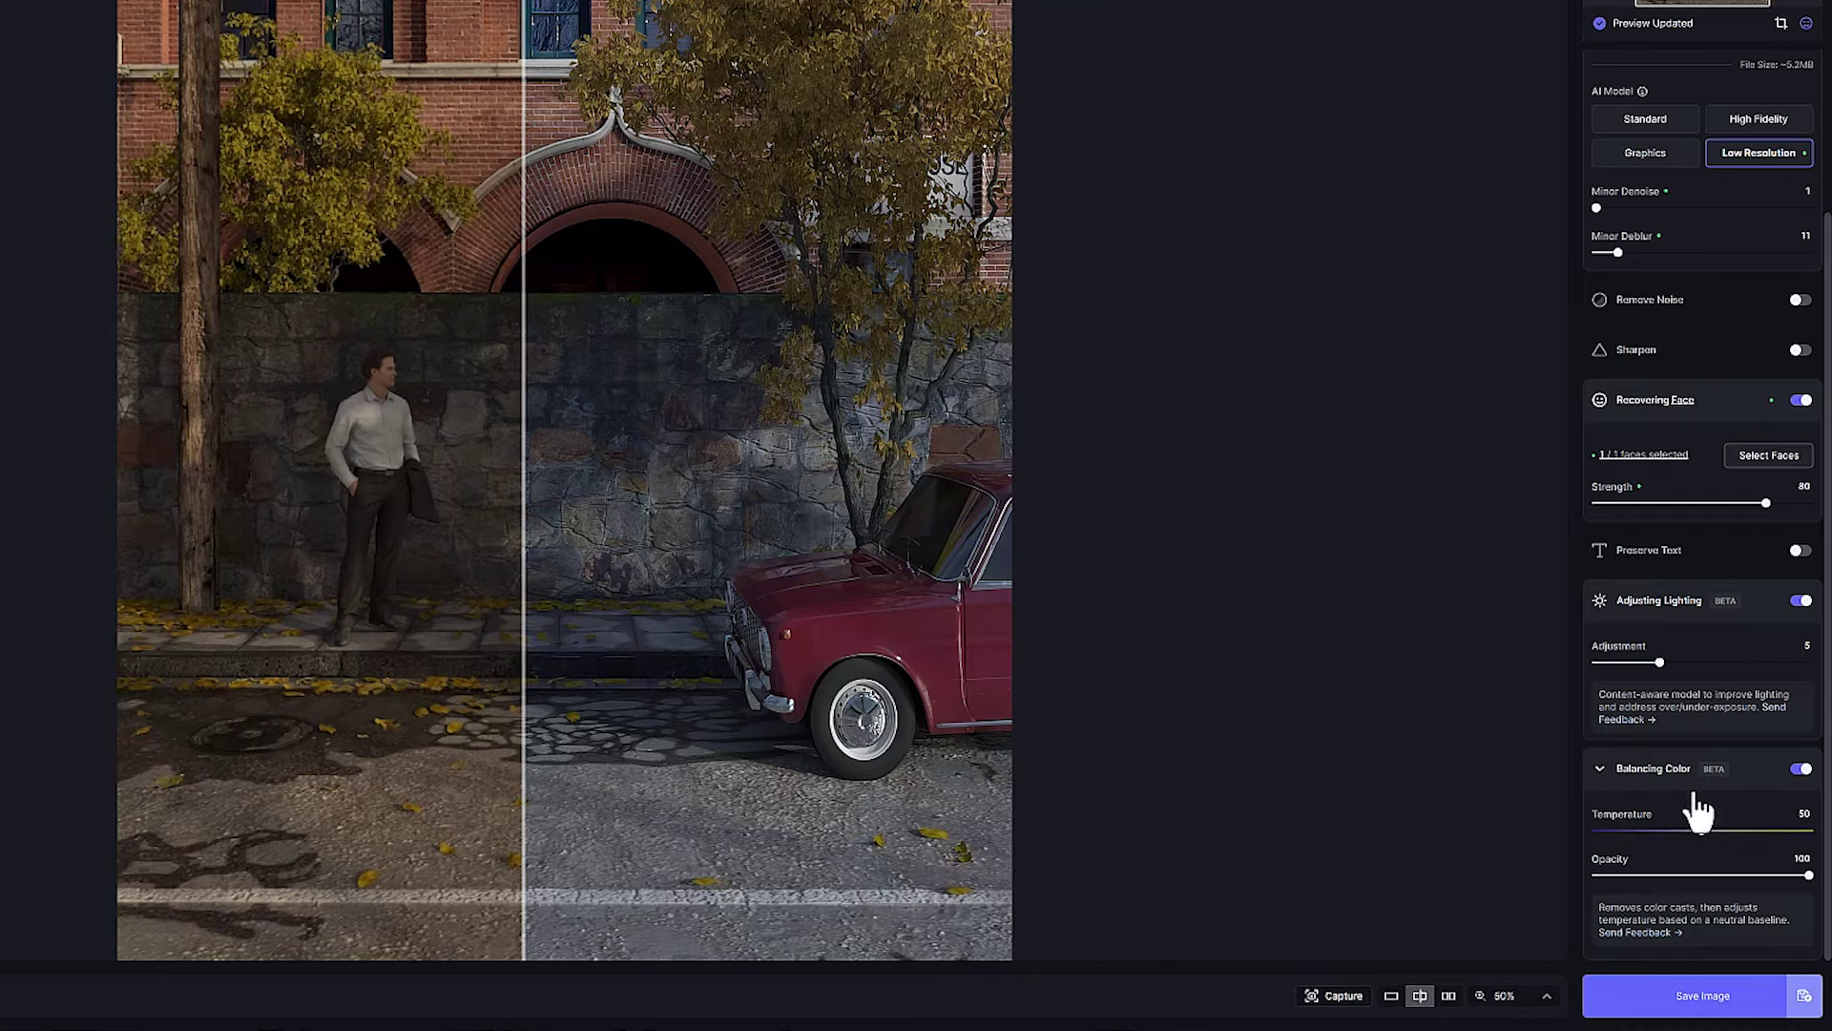
{"action": "left_click_drag", "start_coordinate": [1722, 829], "coordinate": [1727, 829]}
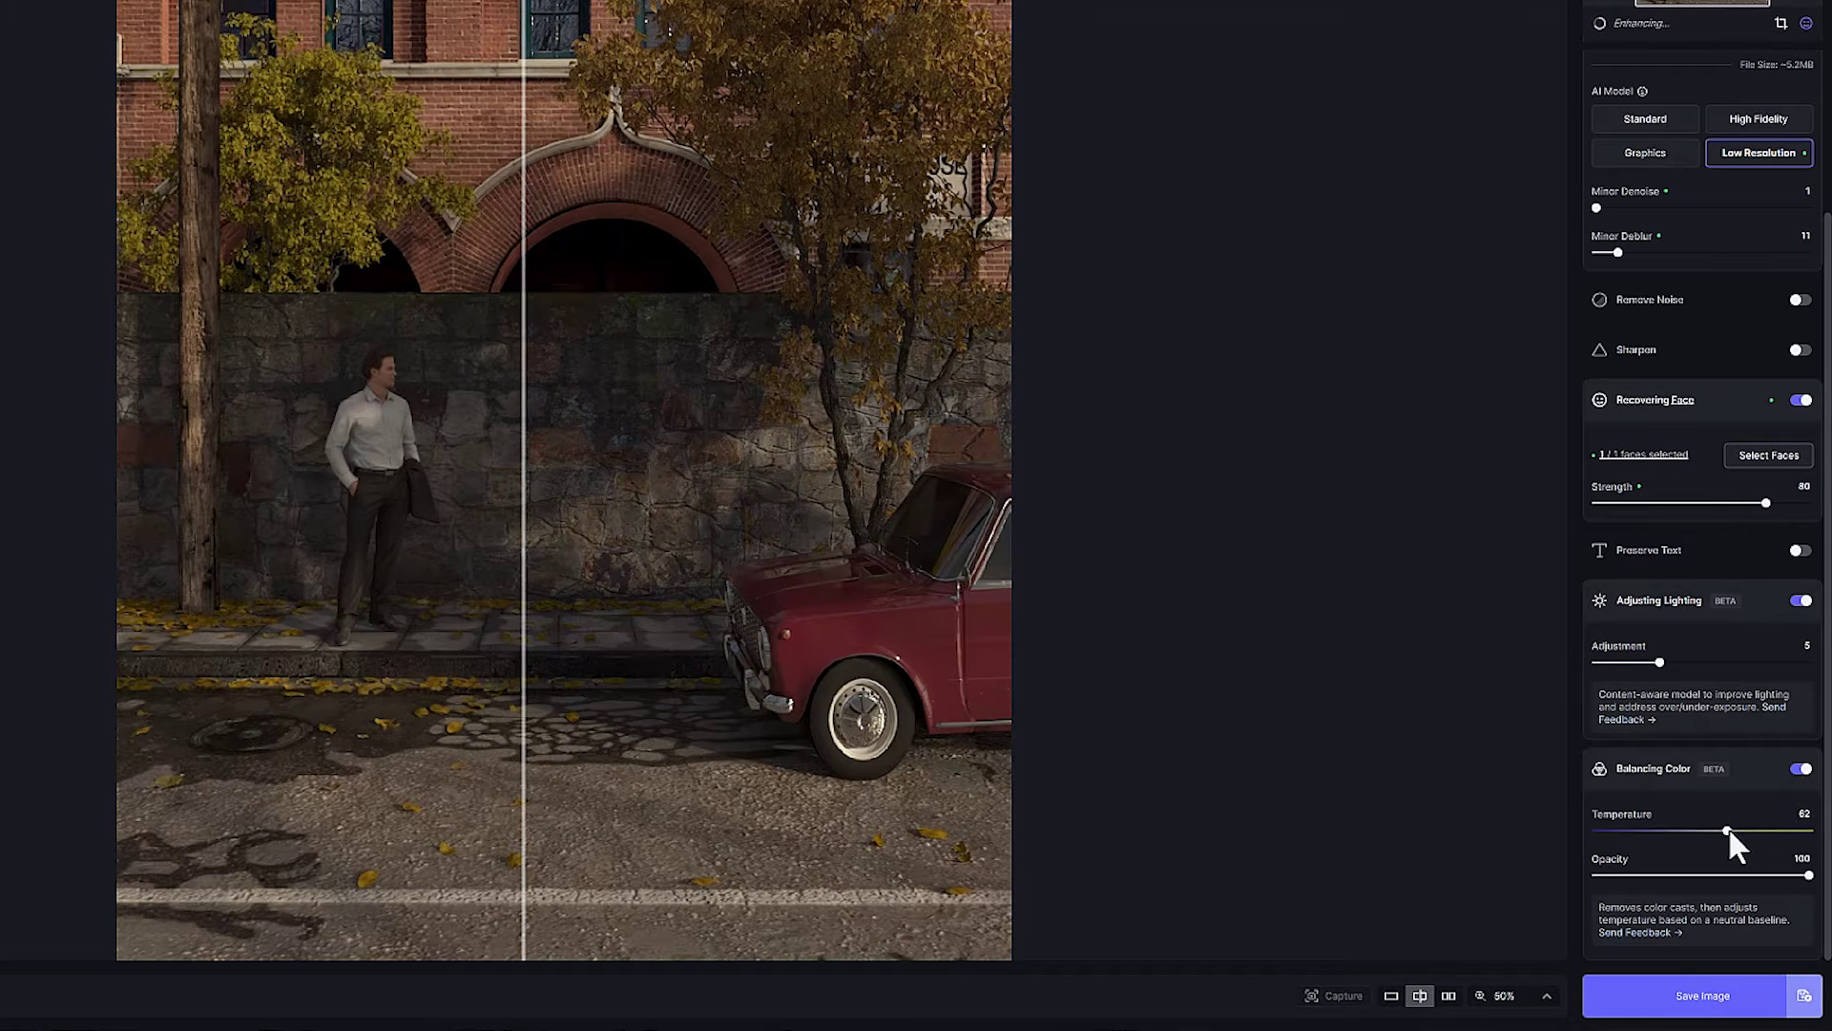
{"action": "left_click_drag", "start_coordinate": [1727, 829], "coordinate": [1714, 871]}
{"action": "left_click_drag", "start_coordinate": [521, 577], "coordinate": [243, 630]}
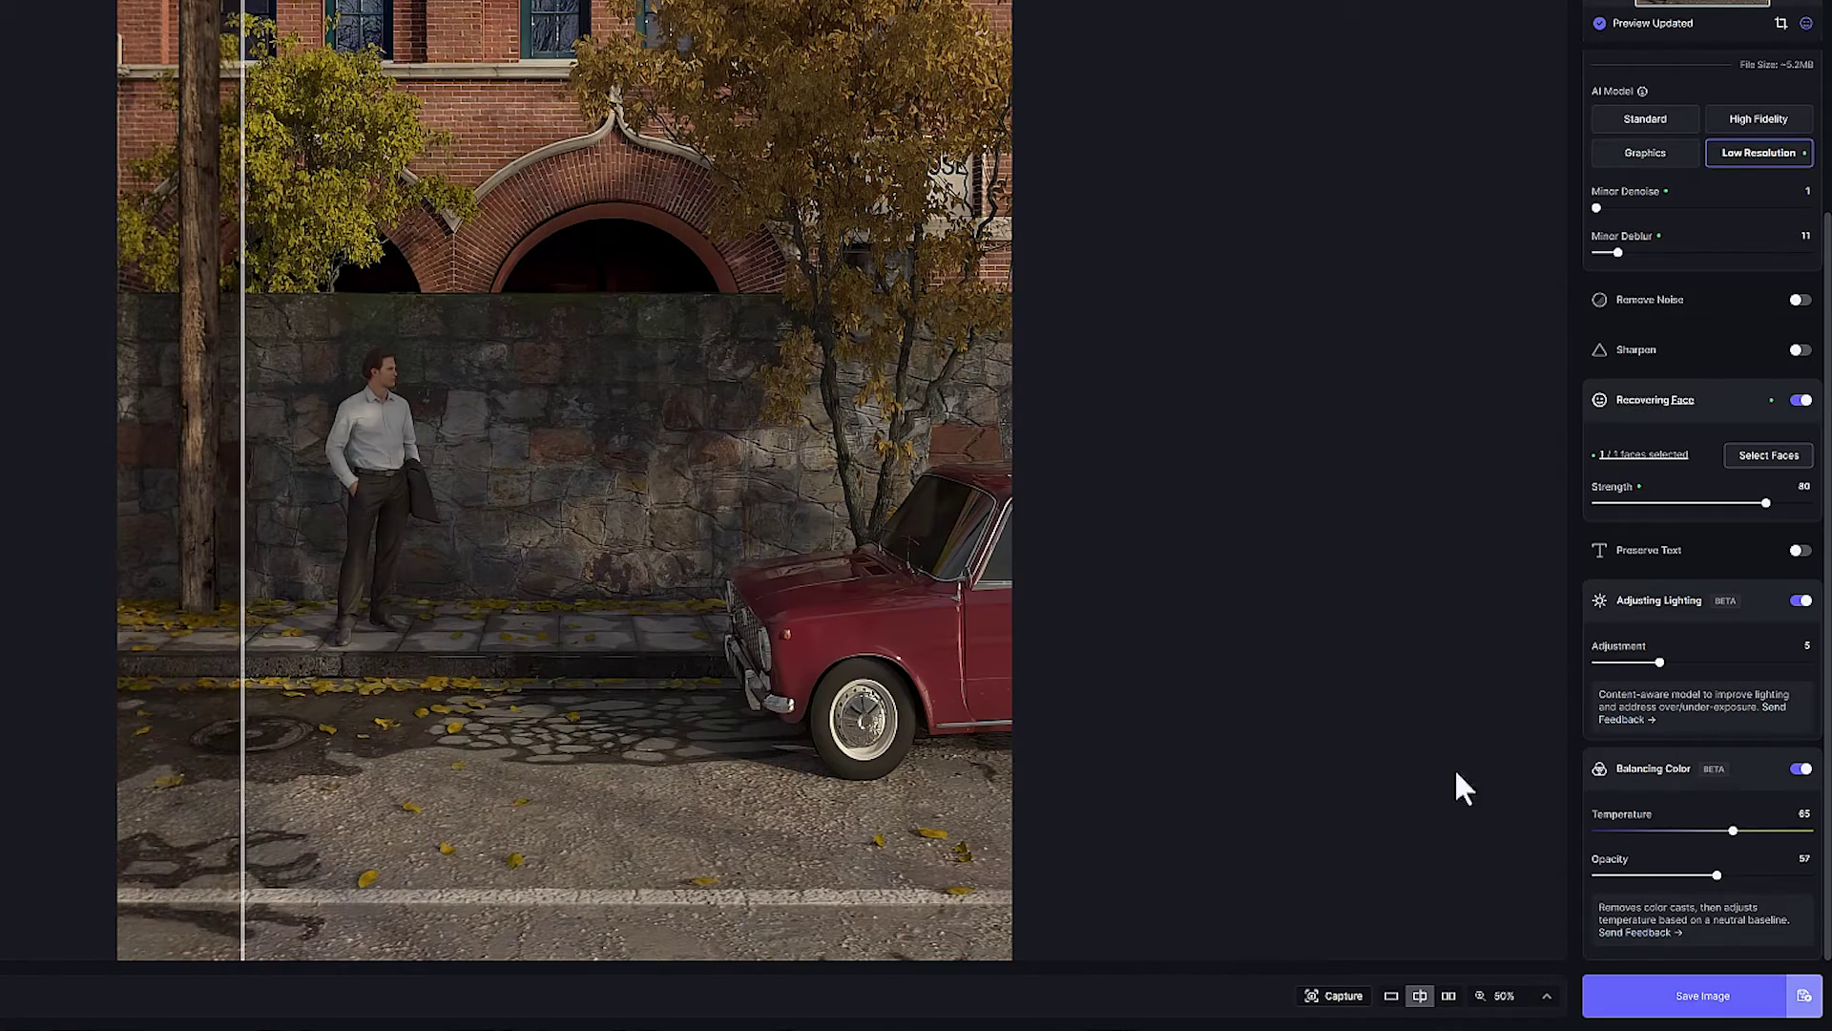
{"action": "left_click", "coordinate": [1722, 829]}
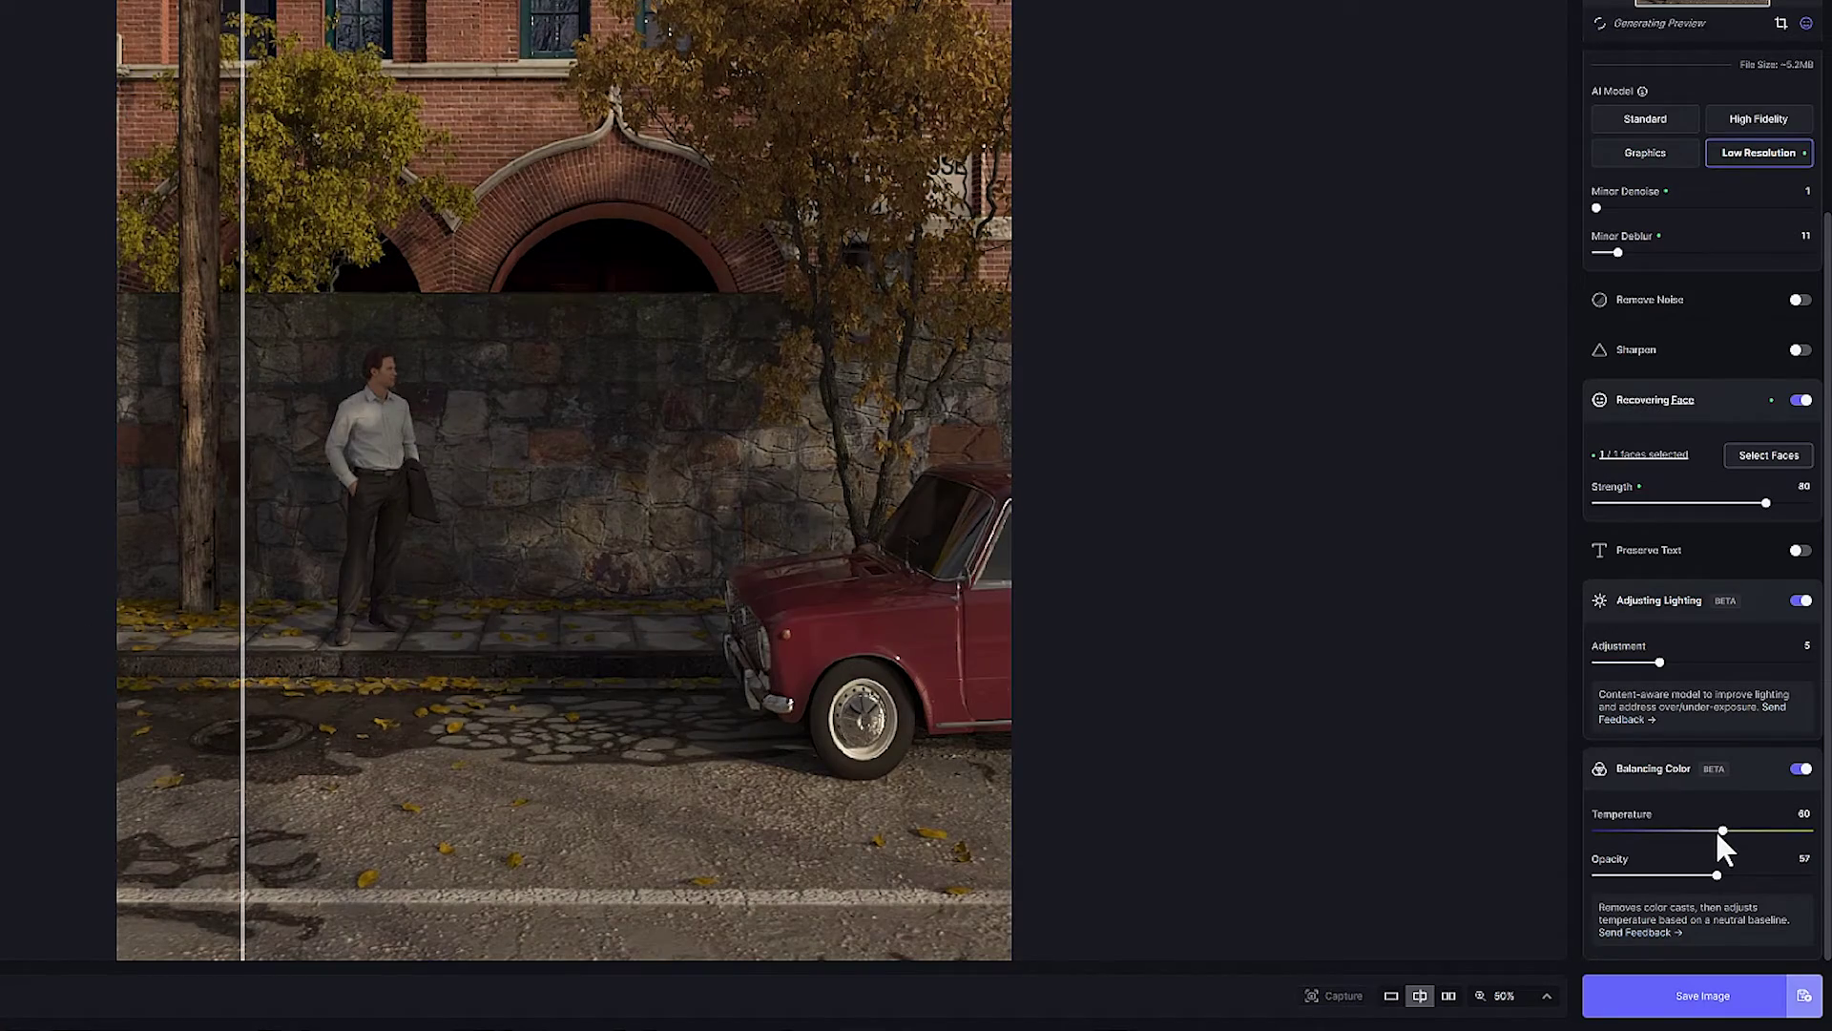
{"action": "left_click", "coordinate": [1716, 829]}
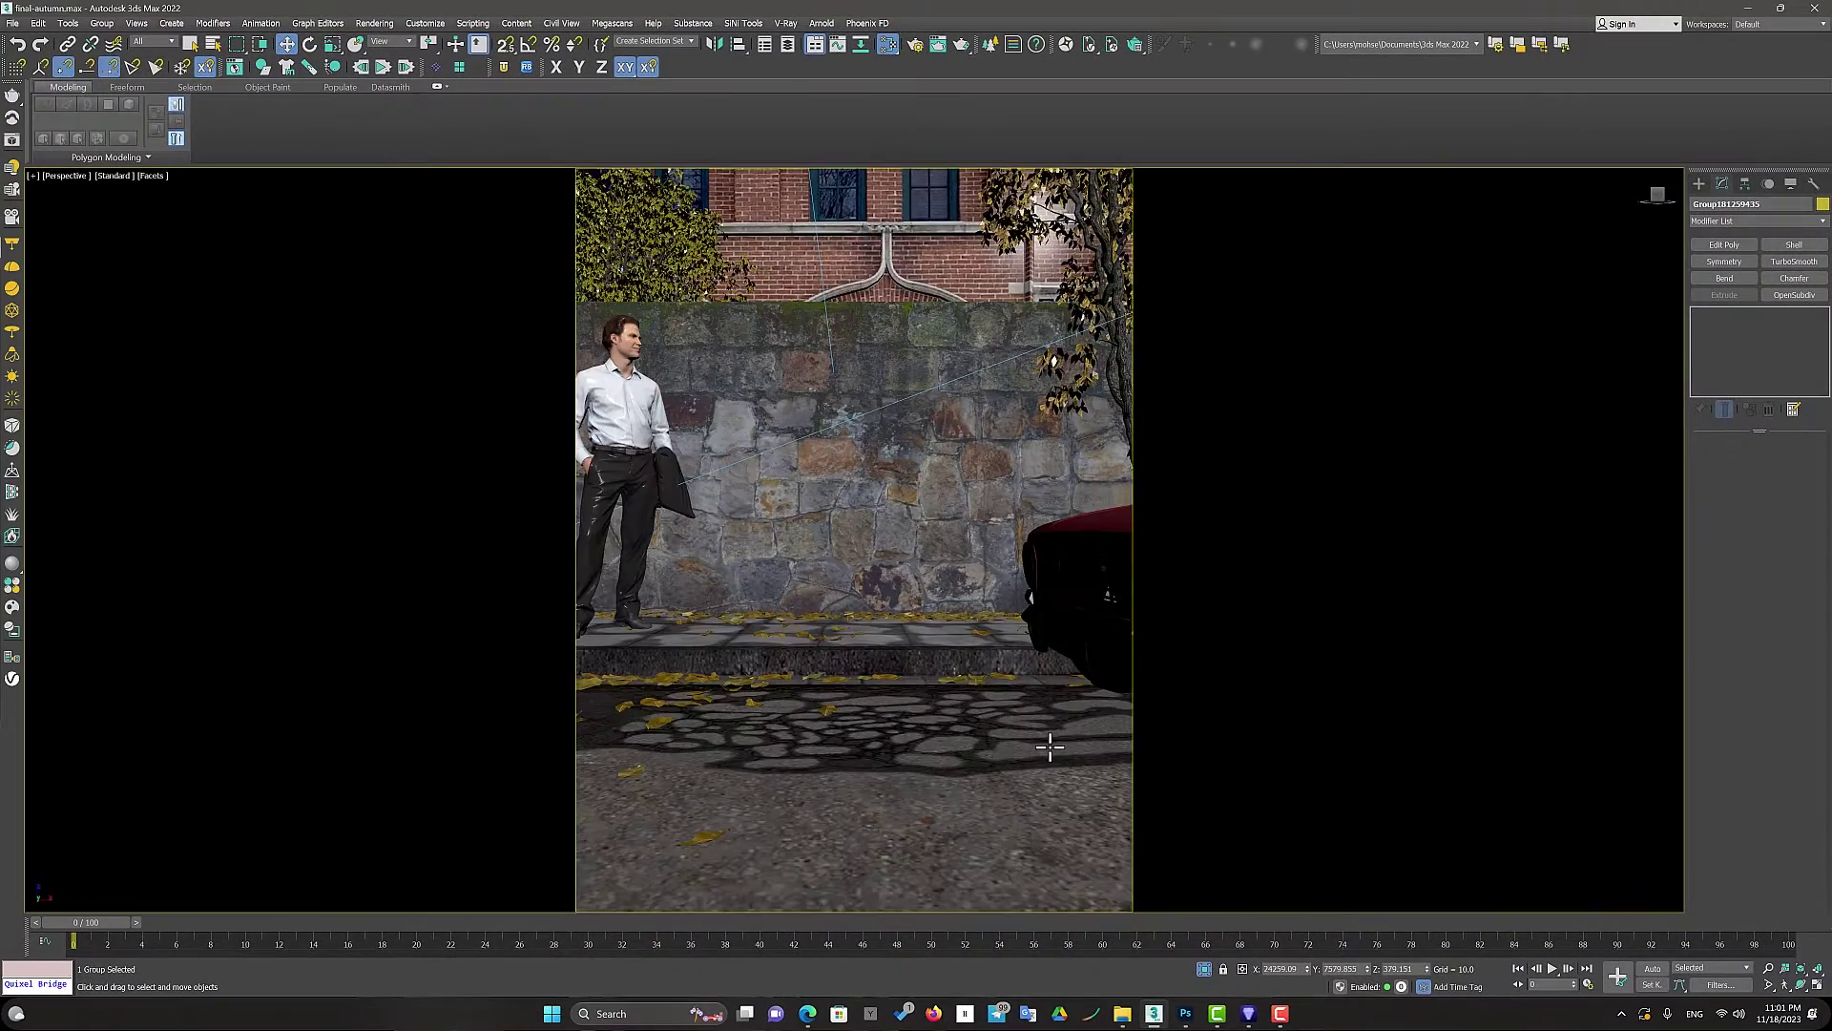
{"action": "left_click_drag", "start_coordinate": [1050, 747], "coordinate": [1002, 633]}
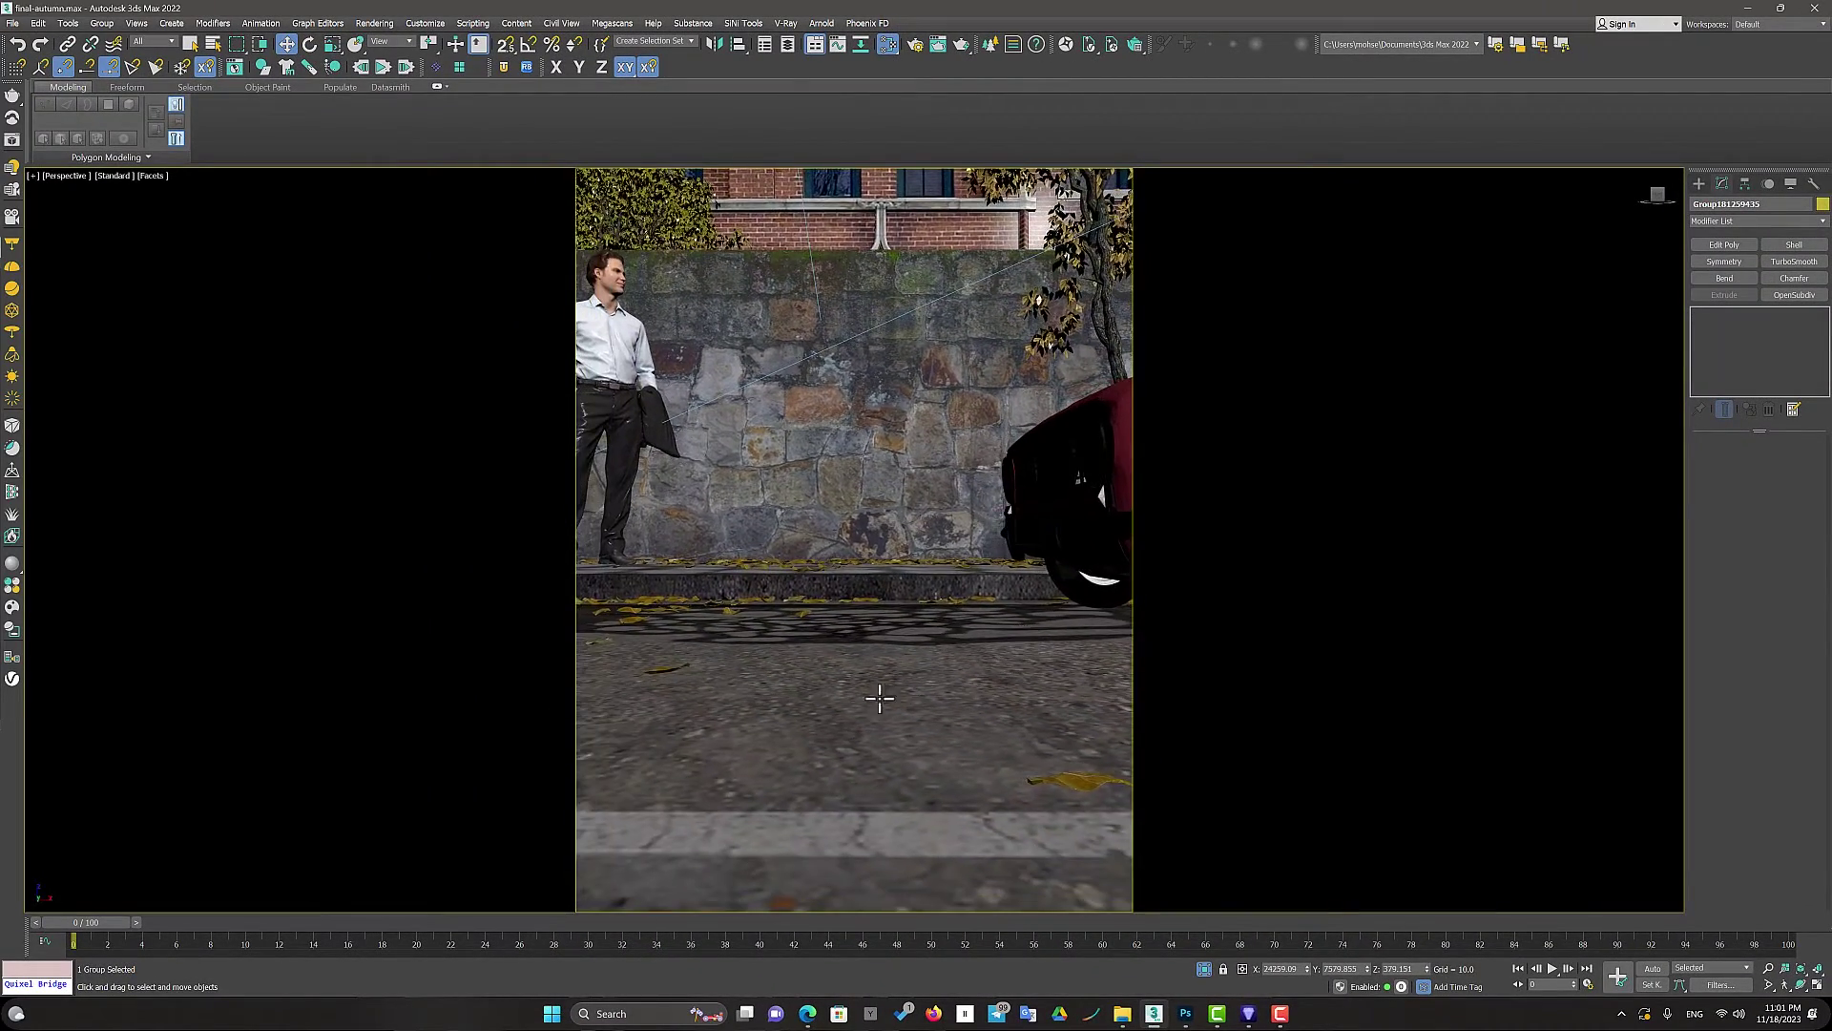
Zoom and pan over the stone wall, pole and pavement textures, then switch to the PhysCamera001 view
{"action": "scroll", "coordinate": [879, 698], "scroll_direction": "down", "scroll_amount": 2}
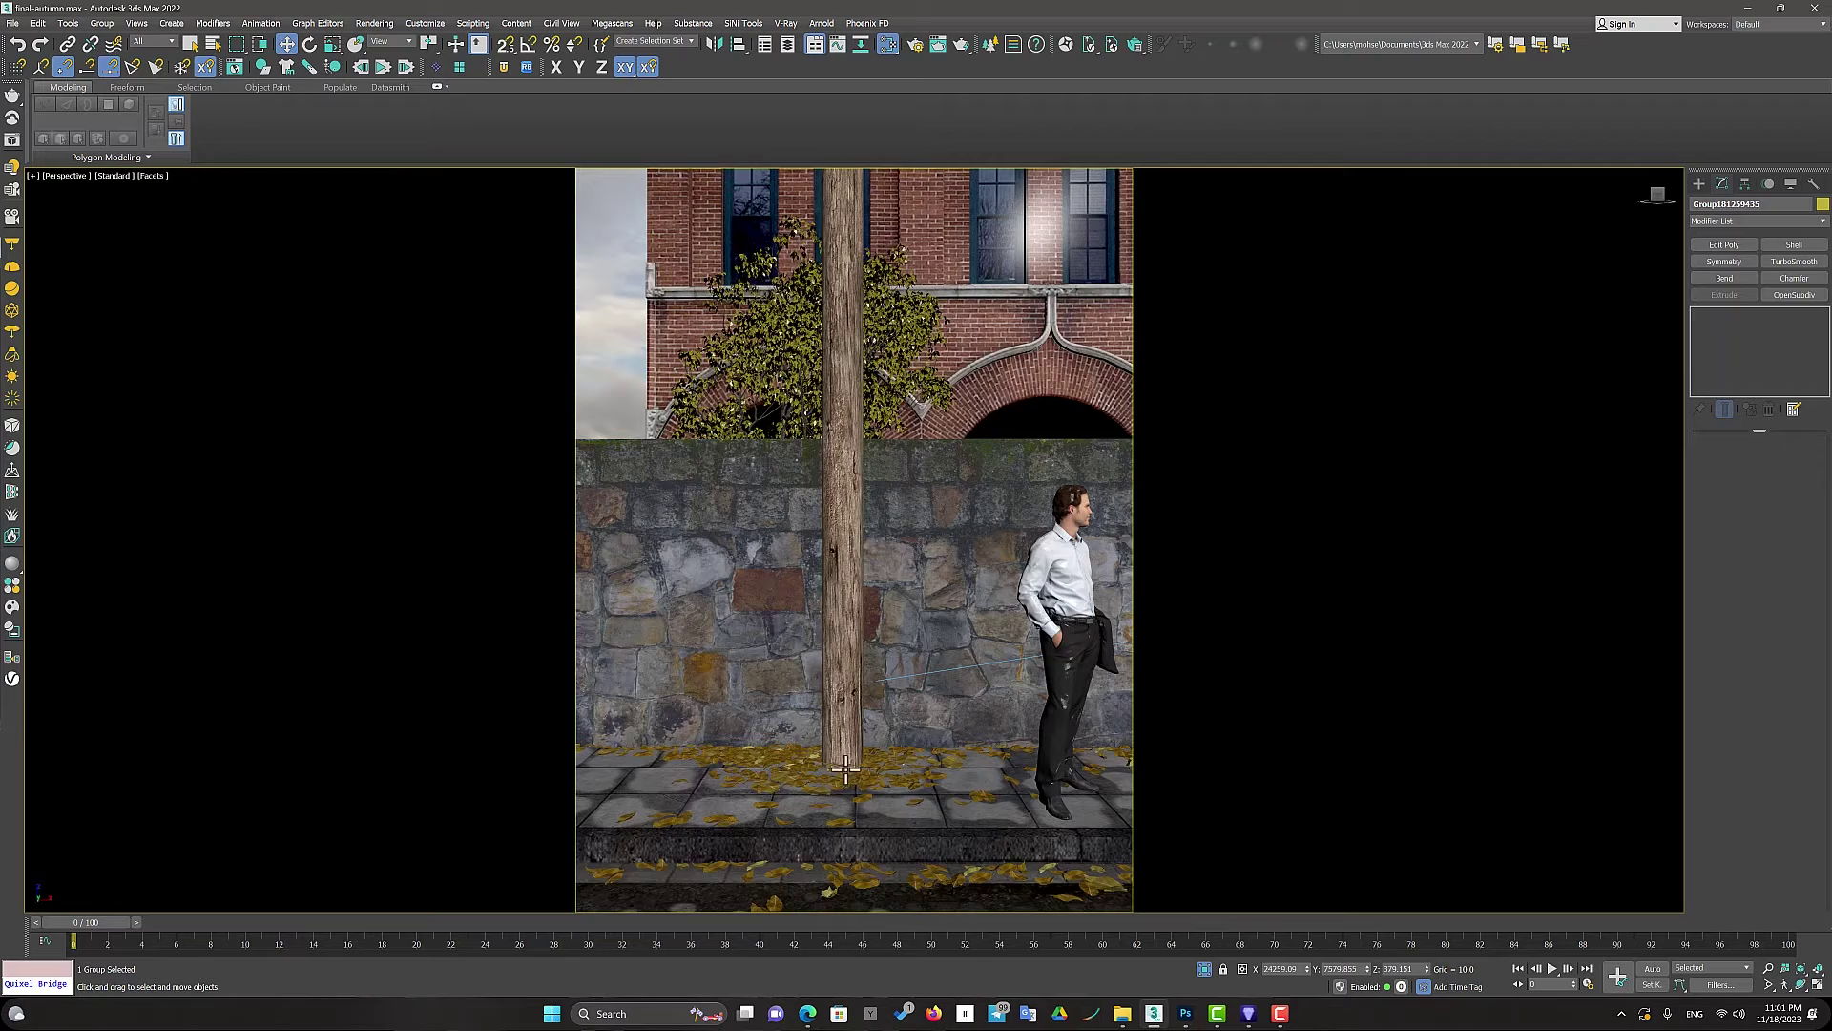
{"action": "scroll", "coordinate": [837, 732], "scroll_direction": "up", "scroll_amount": 2}
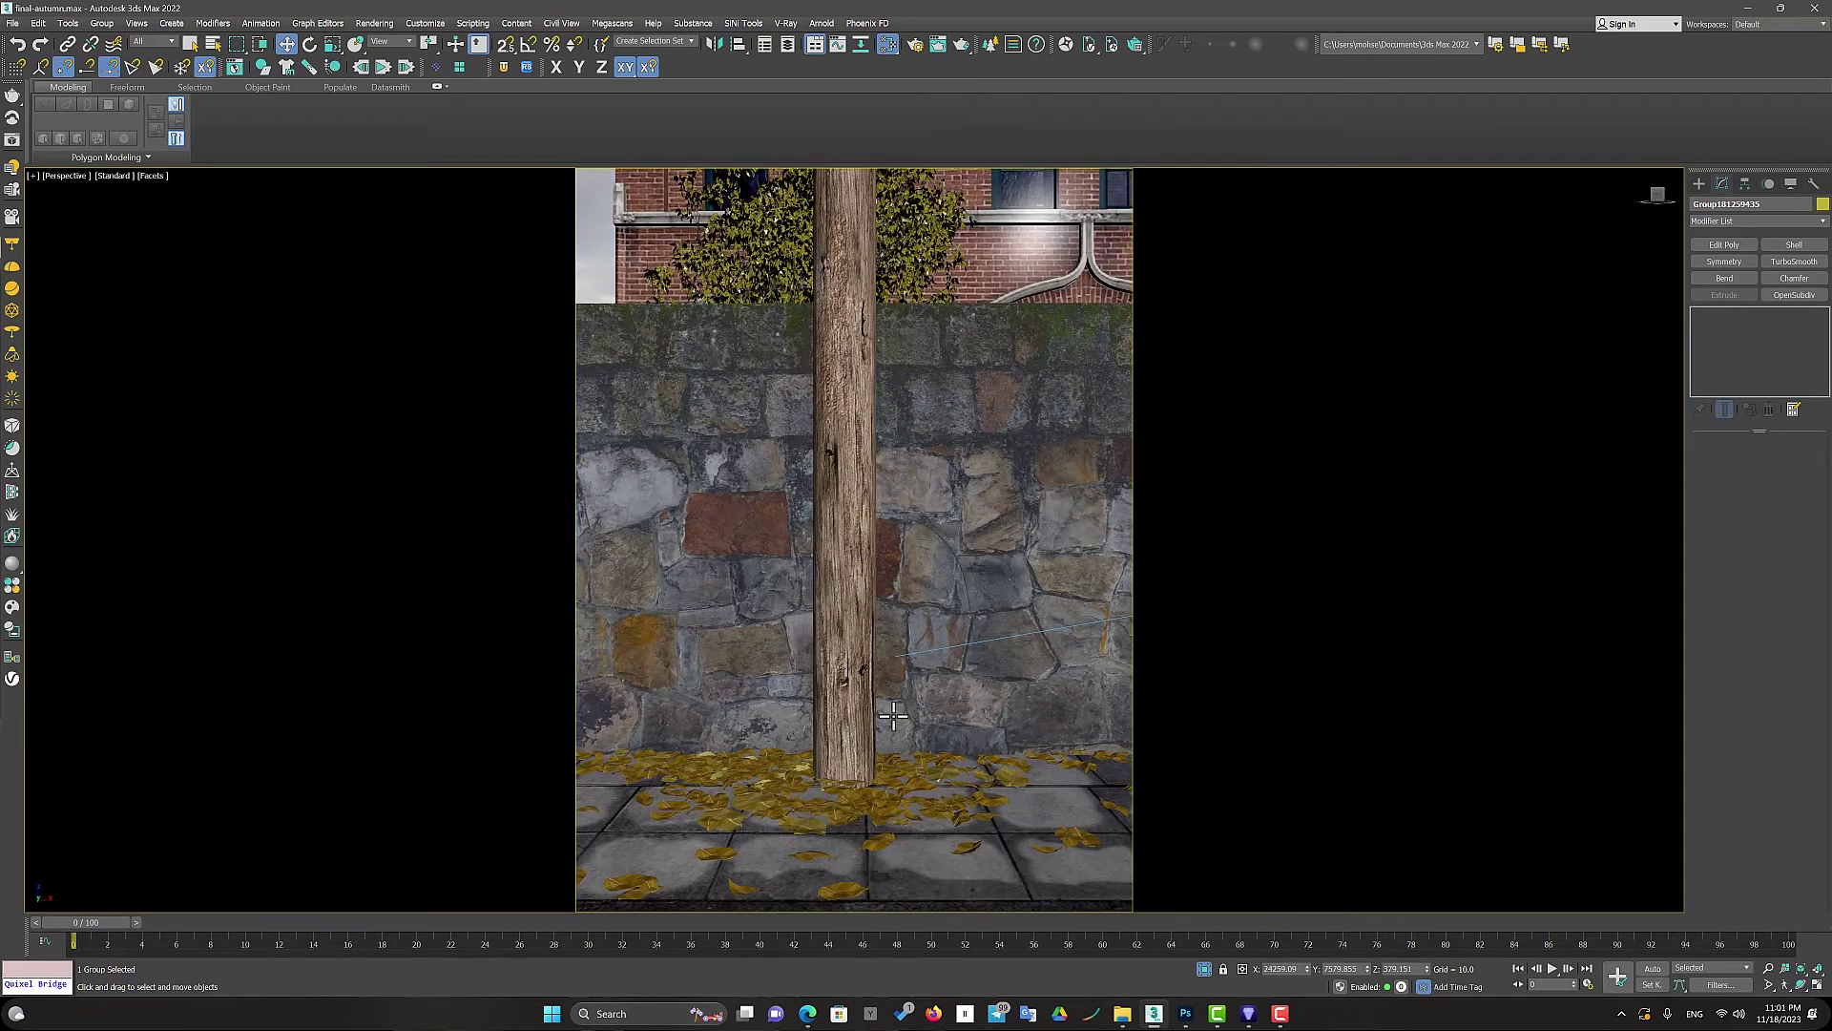
{"action": "scroll", "coordinate": [894, 715], "scroll_direction": "up", "scroll_amount": 4}
{"action": "left_click_drag", "start_coordinate": [753, 504], "coordinate": [720, 631]}
{"action": "scroll", "coordinate": [719, 632], "scroll_direction": "down", "scroll_amount": 5}
{"action": "left_click_drag", "start_coordinate": [1056, 683], "coordinate": [856, 651]}
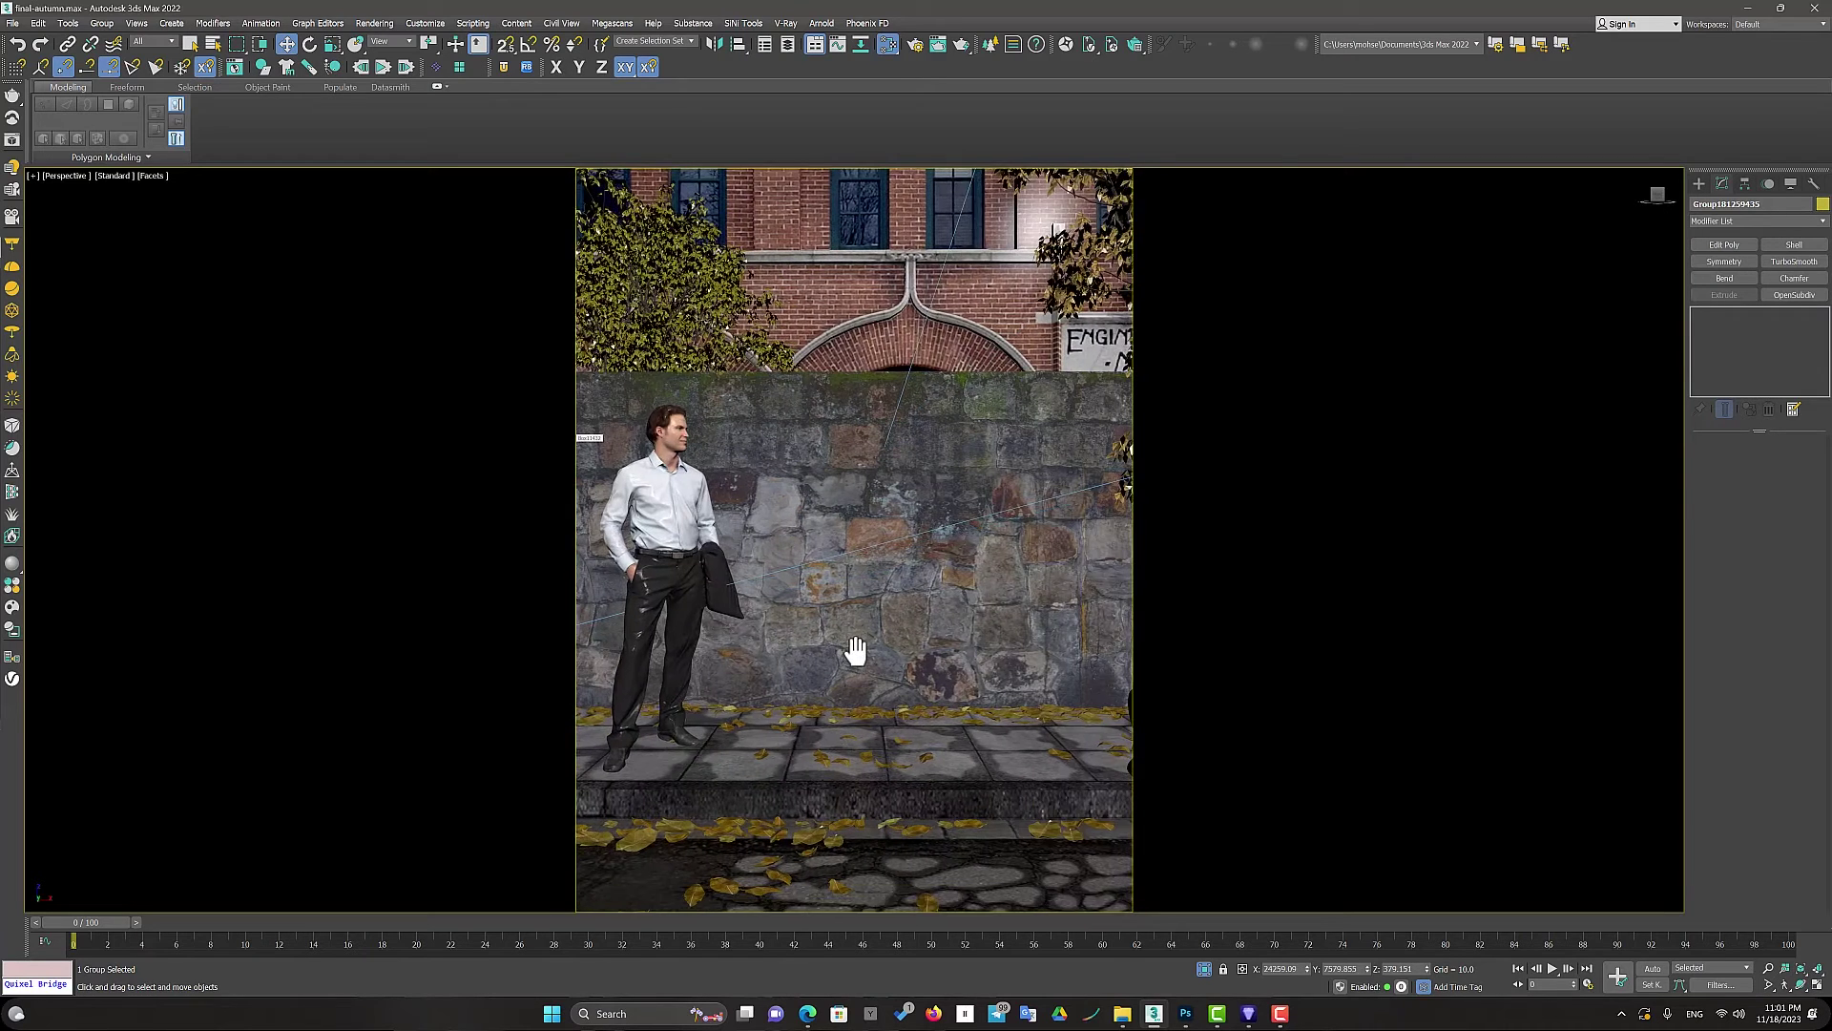
{"action": "key", "text": "c"}
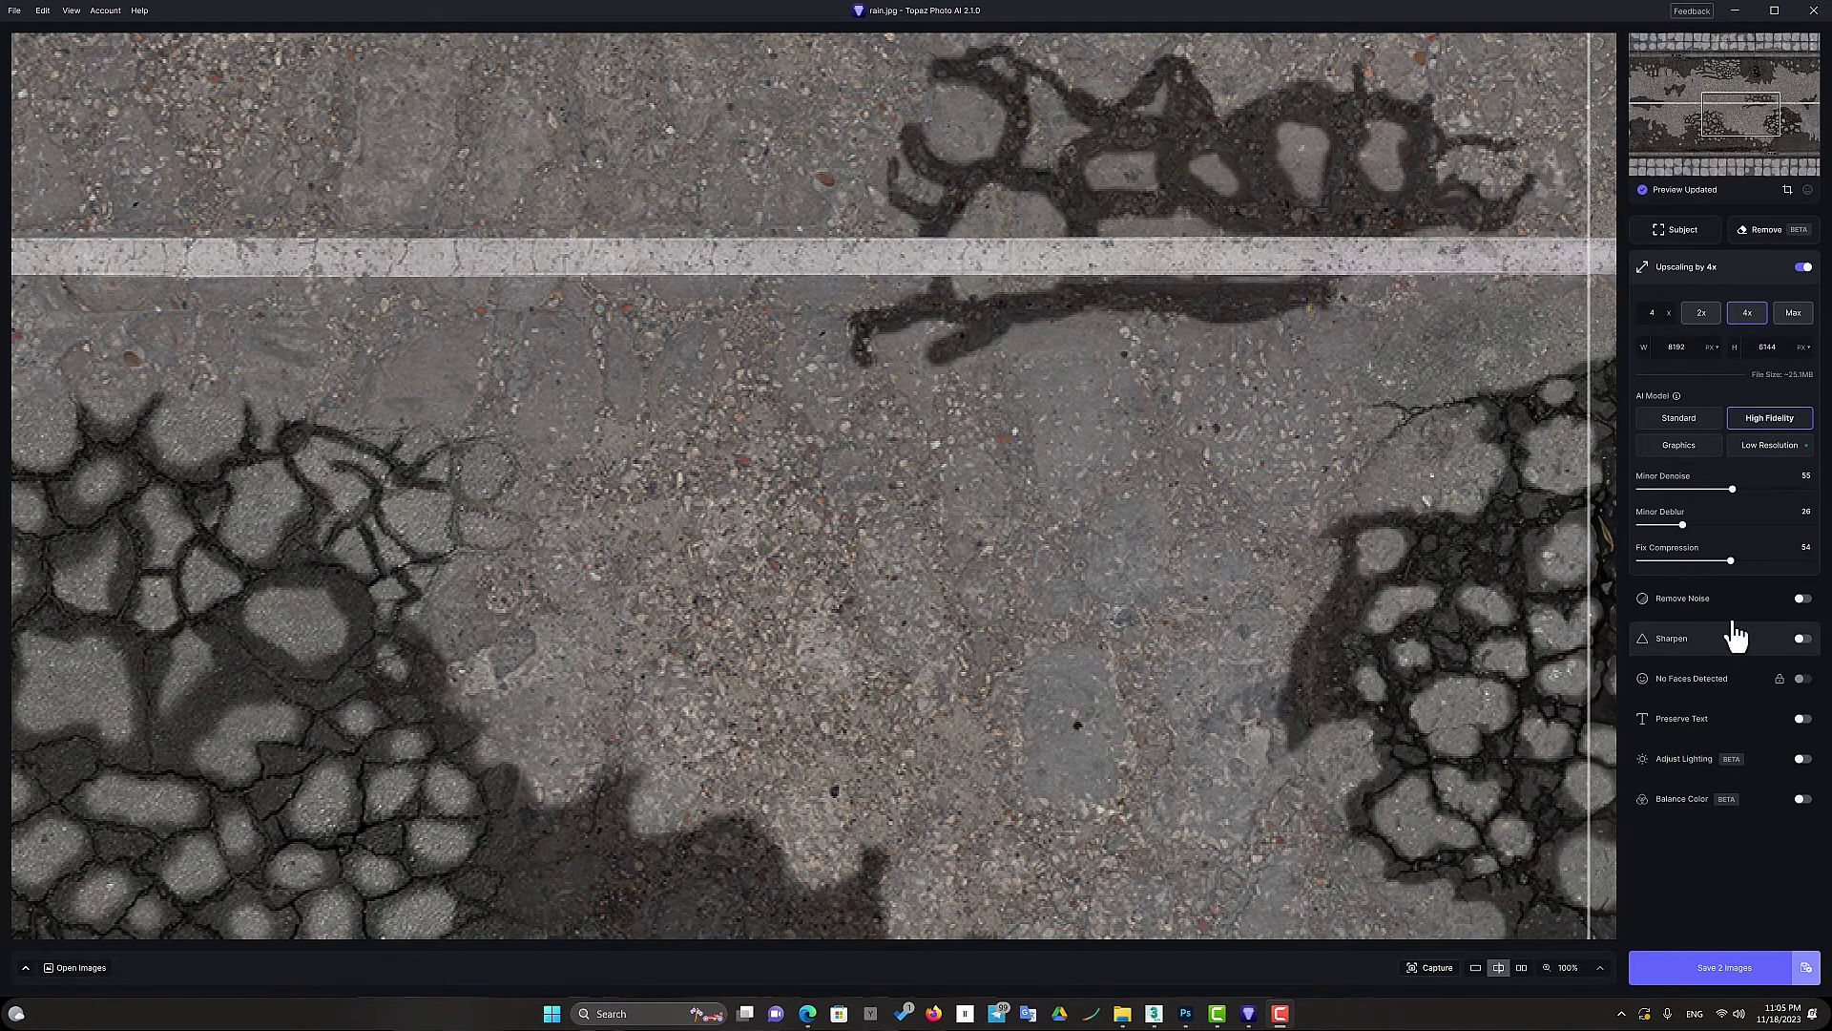
Compare the original and 4x-enhanced rain.jpg road texture, then the Engine House façade image
{"action": "left_click_drag", "start_coordinate": [1587, 483], "coordinate": [275, 565]}
{"action": "left_click_drag", "start_coordinate": [548, 299], "coordinate": [1195, 150]}
{"action": "scroll", "coordinate": [323, 553], "scroll_direction": "down", "scroll_amount": 3}
{"action": "left_click_drag", "start_coordinate": [323, 553], "coordinate": [70, 583]}
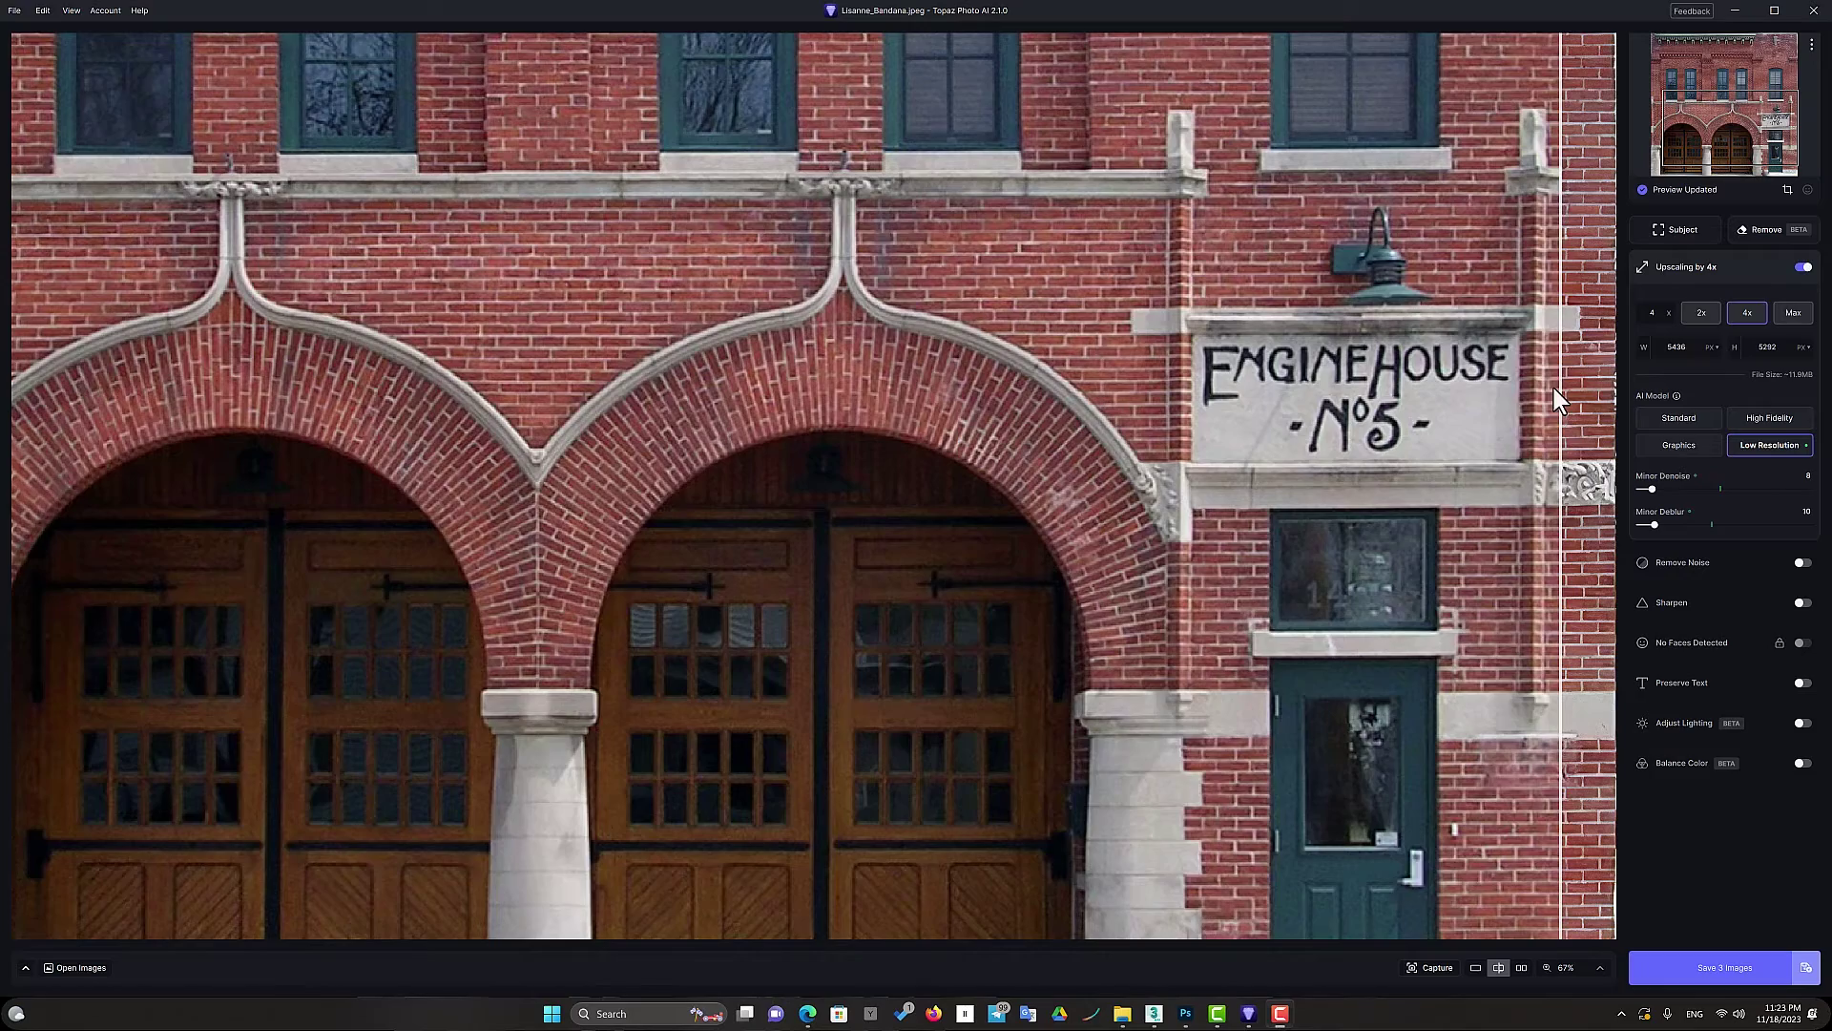
{"action": "left_click_drag", "start_coordinate": [1564, 380], "coordinate": [554, 489]}
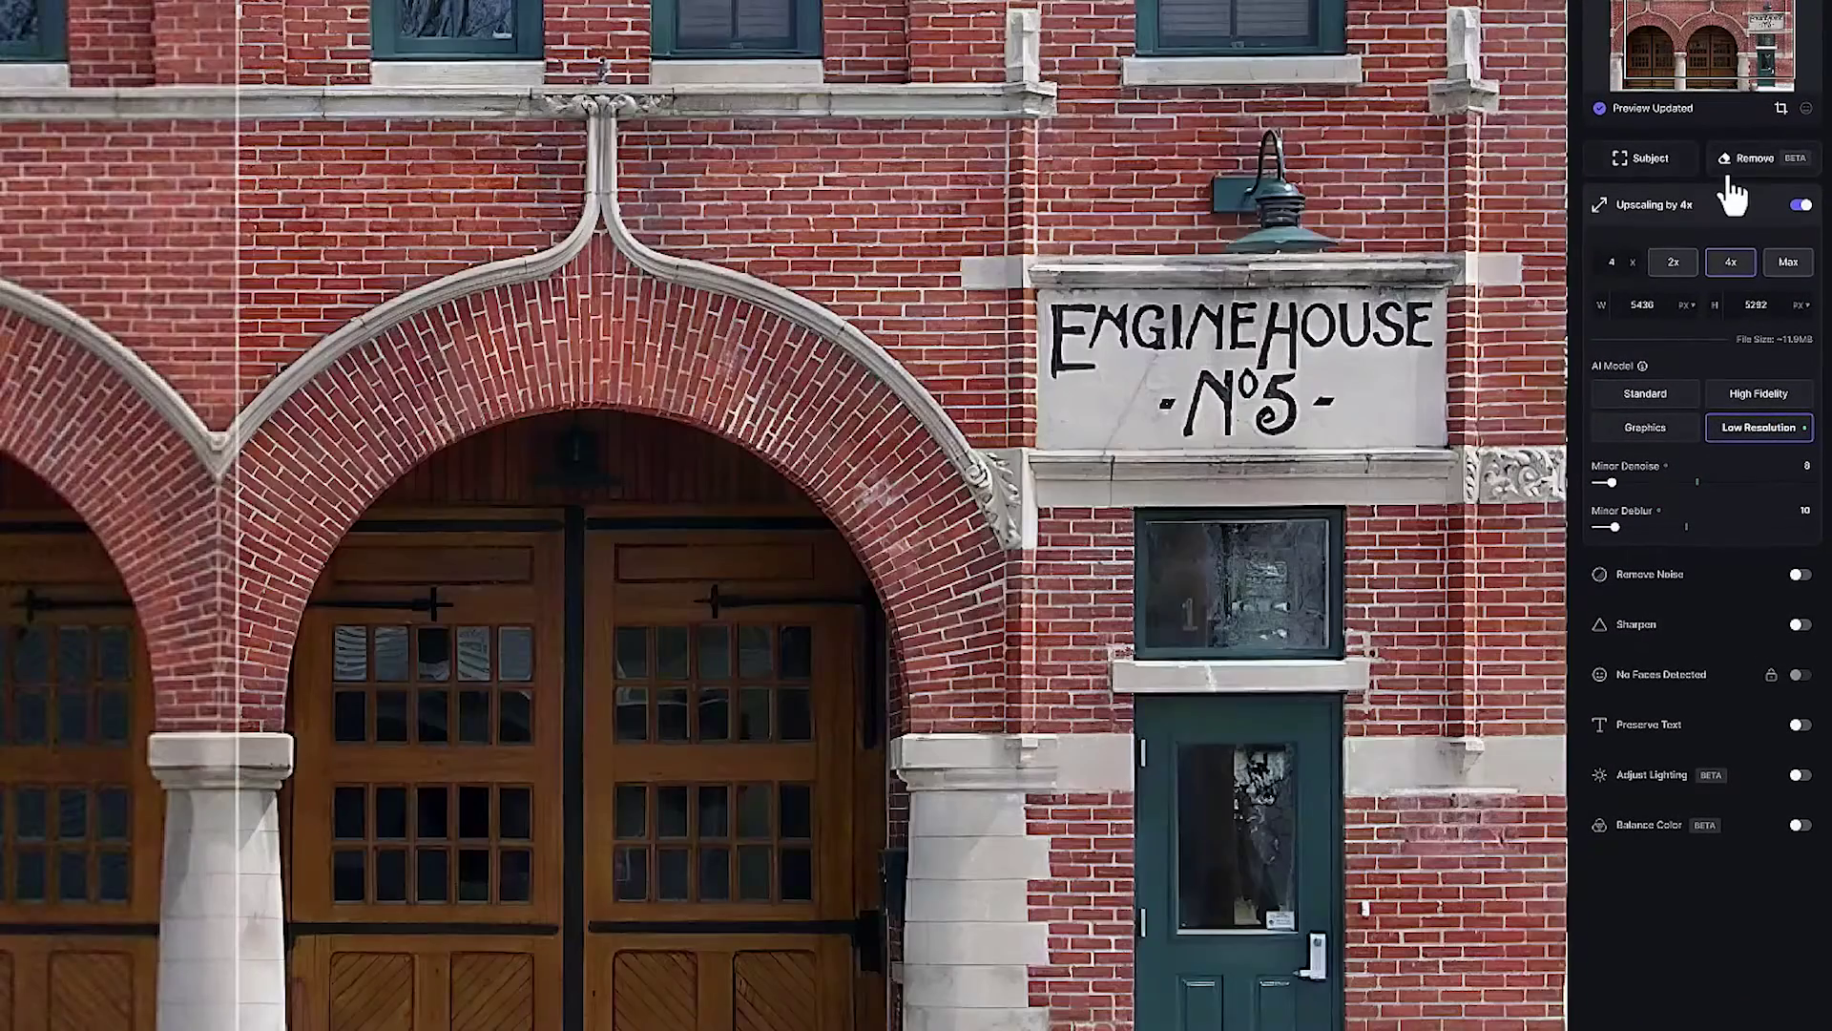
Paint out the wall lamp above the ENGINE HOUSE sign and run object removal
{"action": "left_click", "coordinate": [1739, 165]}
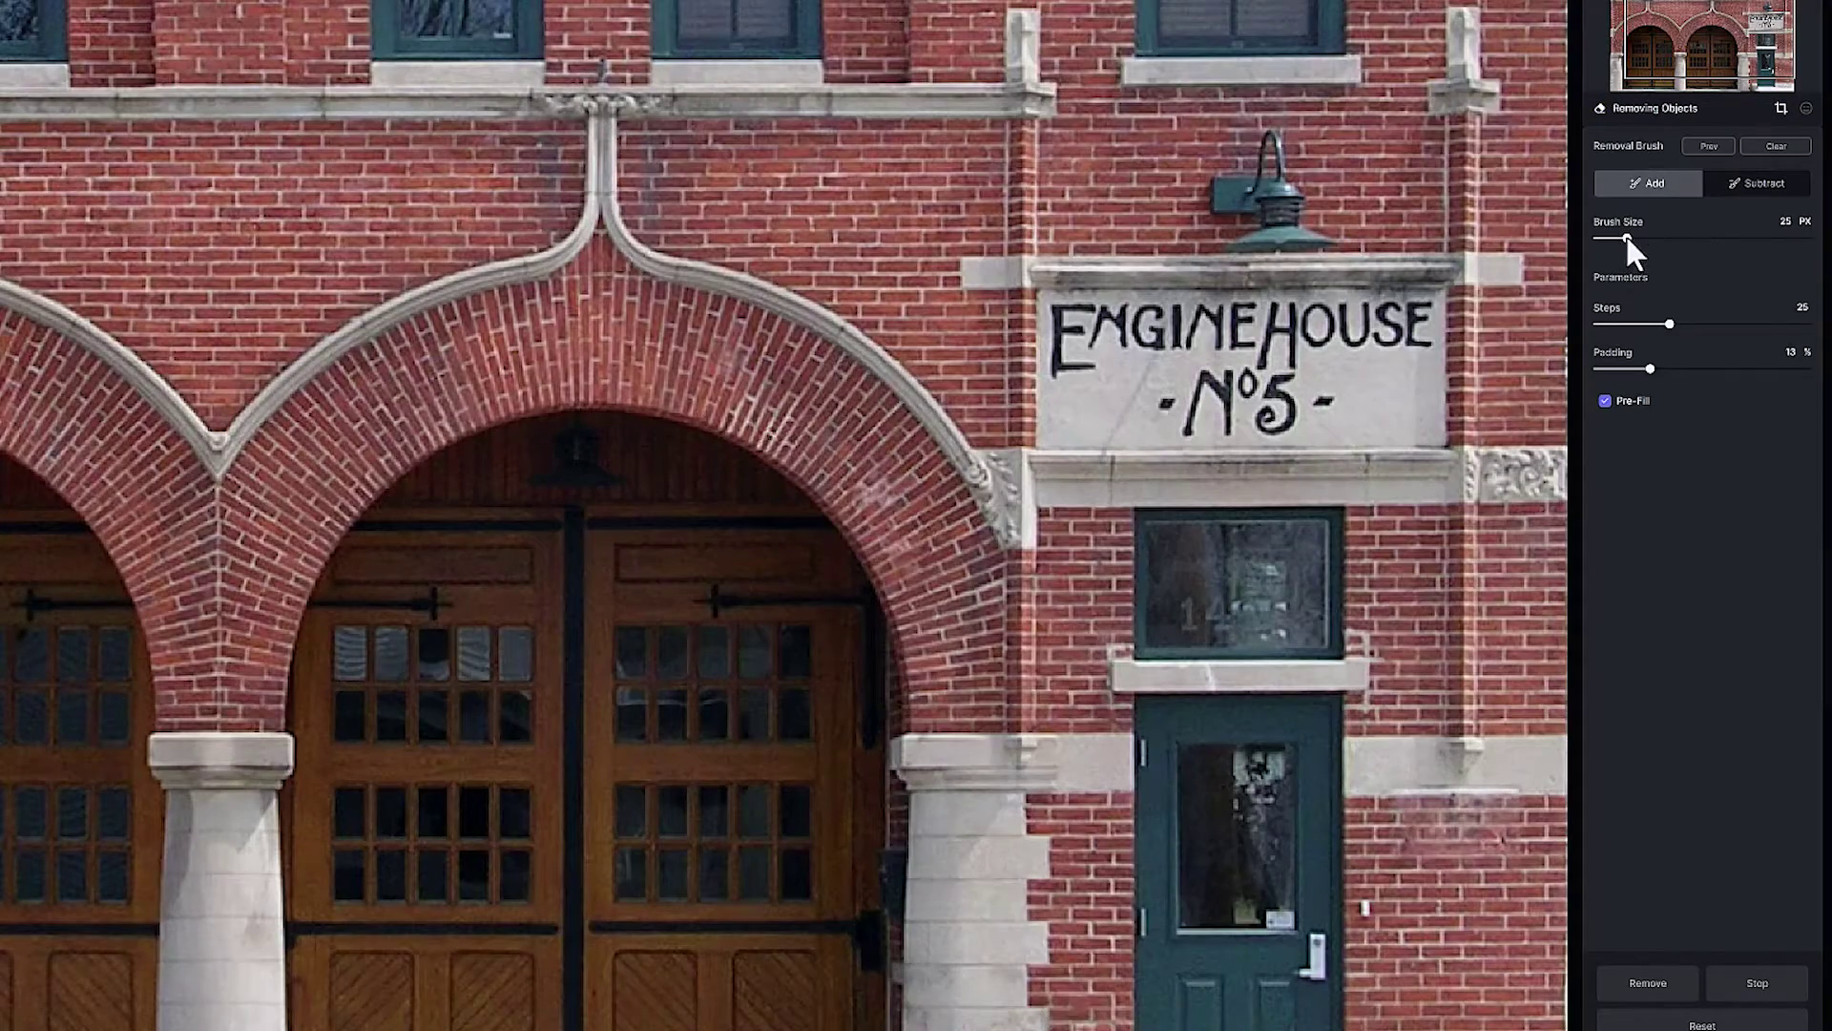
{"action": "mouse_move", "coordinate": [1228, 199]}
{"action": "left_mouse_down"}
{"action": "mouse_move", "coordinate": [1247, 236]}
{"action": "mouse_move", "coordinate": [1302, 237]}
{"action": "mouse_move", "coordinate": [1258, 240]}
{"action": "mouse_move", "coordinate": [1277, 196]}
{"action": "mouse_move", "coordinate": [1254, 176]}
{"action": "mouse_move", "coordinate": [1220, 208]}
{"action": "mouse_move", "coordinate": [1295, 198]}
{"action": "left_mouse_up"}
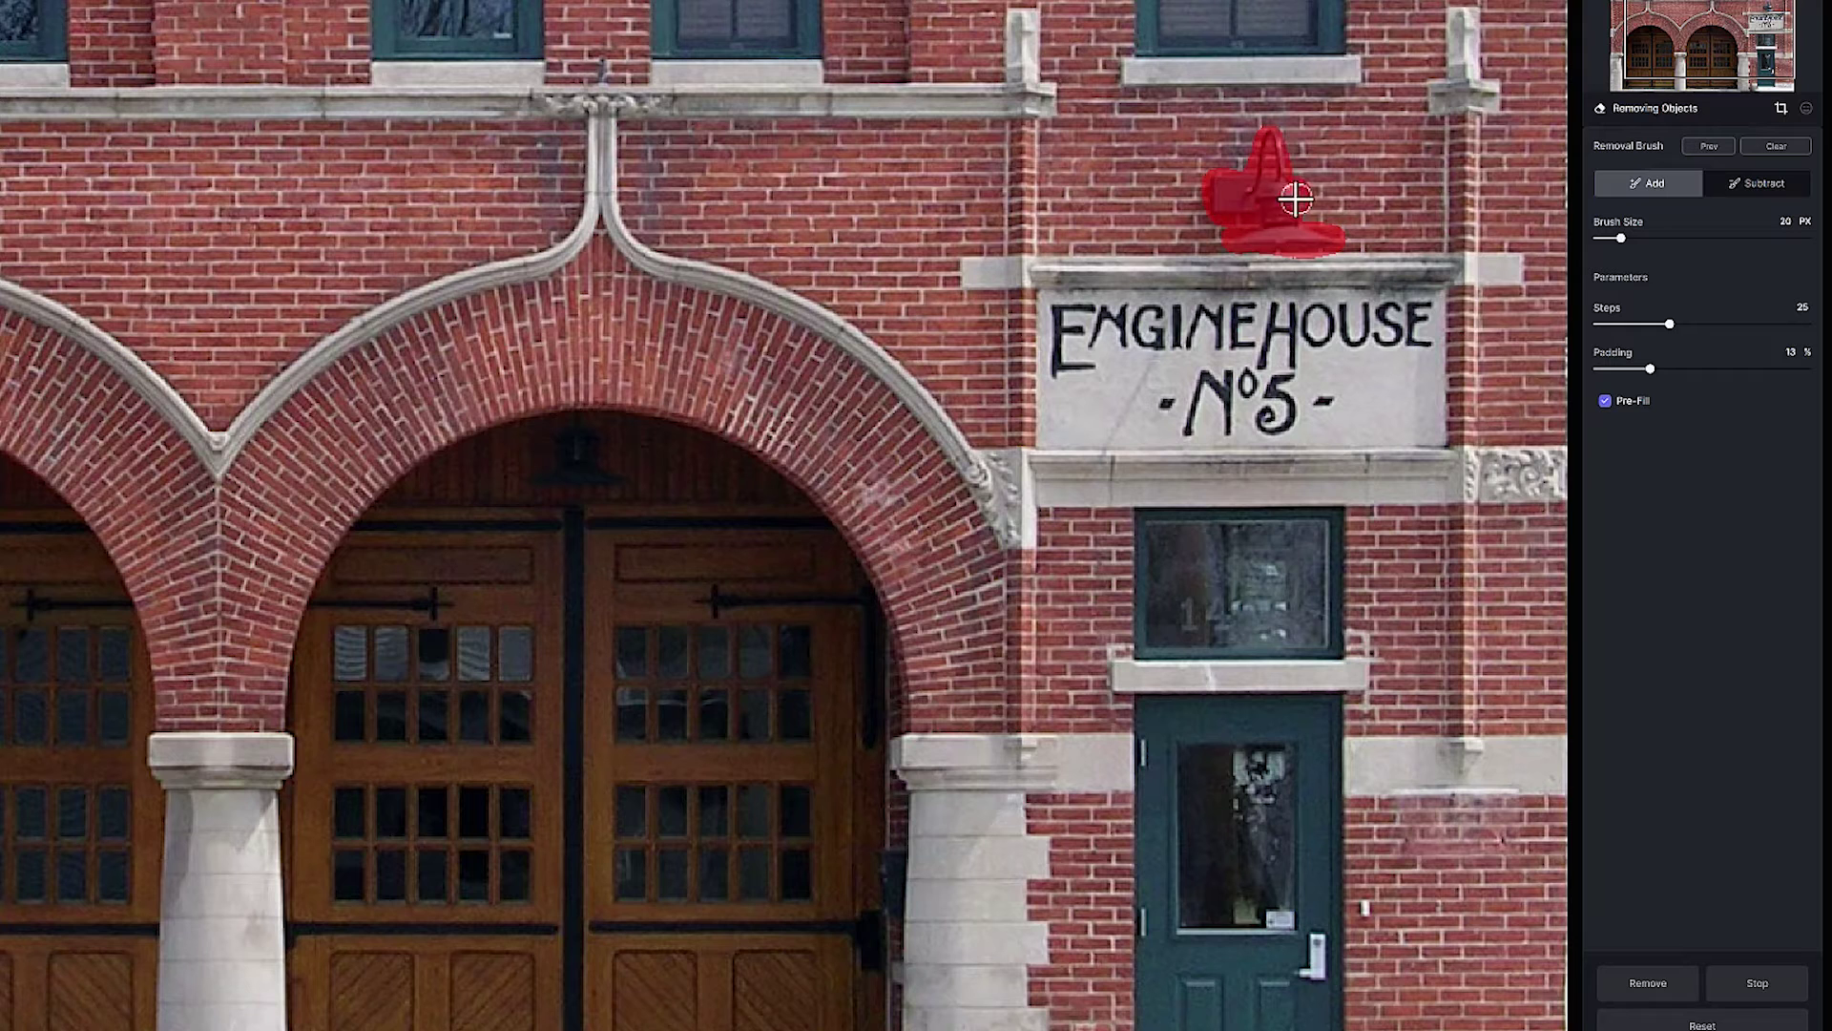
{"action": "left_click", "coordinate": [1653, 985]}
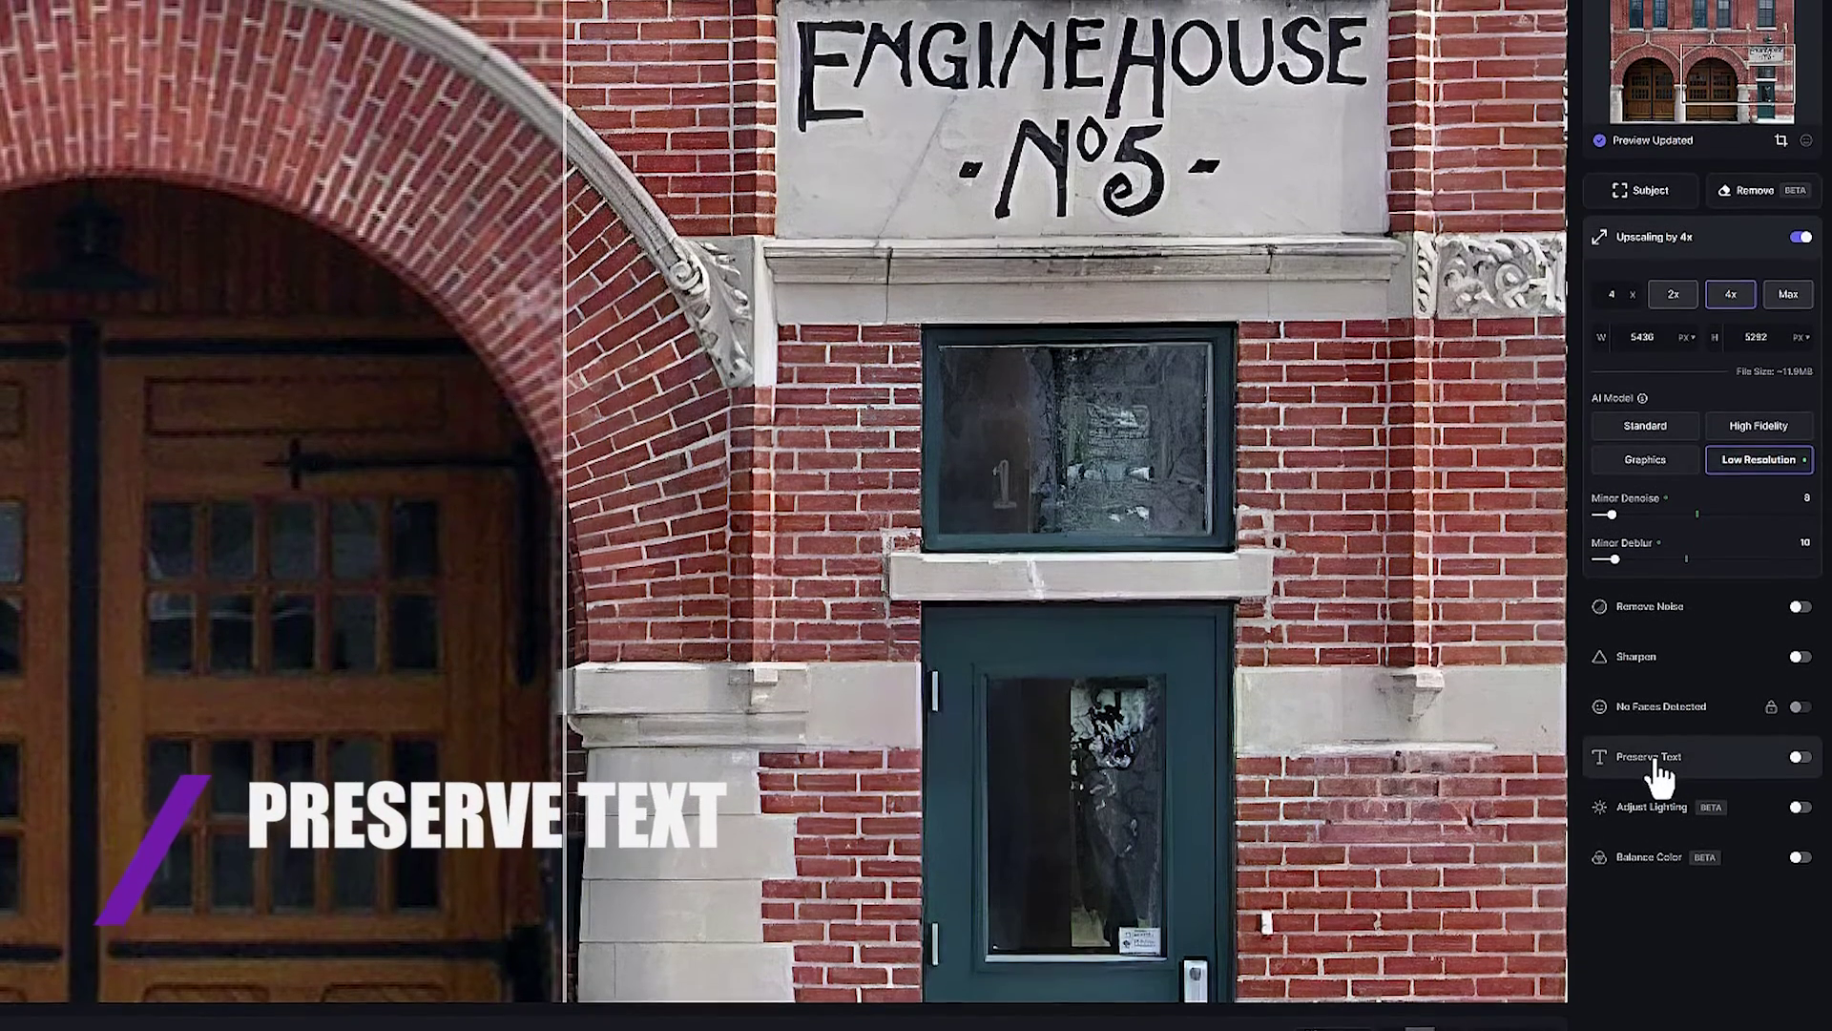
Paint the Preserve Text brush over the ENGINE HOUSE No 5 lettering
{"action": "left_click", "coordinate": [1656, 731]}
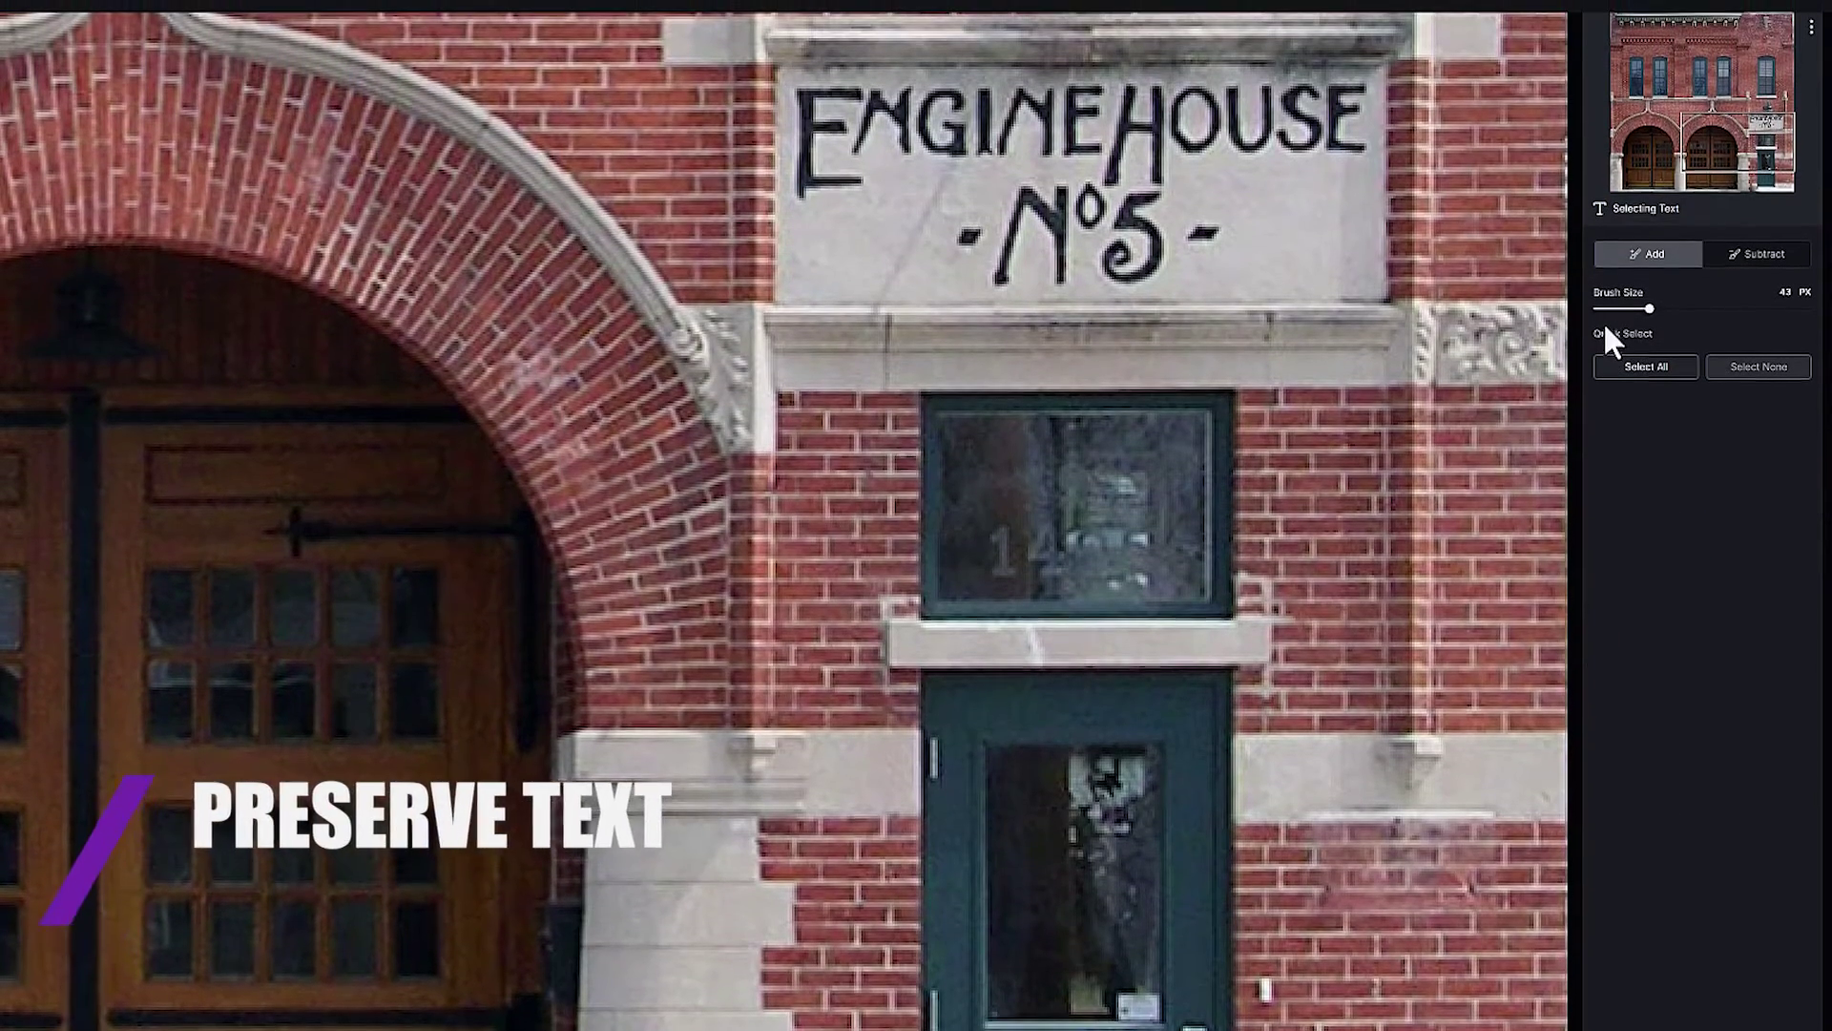
{"action": "mouse_move", "coordinate": [1350, 59]}
{"action": "left_mouse_down"}
{"action": "mouse_move", "coordinate": [795, 104]}
{"action": "mouse_move", "coordinate": [785, 200]}
{"action": "mouse_move", "coordinate": [821, 144]}
{"action": "mouse_move", "coordinate": [831, 179]}
{"action": "mouse_move", "coordinate": [854, 178]}
{"action": "mouse_move", "coordinate": [838, 141]}
{"action": "mouse_move", "coordinate": [892, 131]}
{"action": "mouse_move", "coordinate": [1352, 130]}
{"action": "mouse_move", "coordinate": [1057, 143]}
{"action": "mouse_move", "coordinate": [1102, 175]}
{"action": "mouse_move", "coordinate": [1166, 172]}
{"action": "mouse_move", "coordinate": [1153, 159]}
{"action": "mouse_move", "coordinate": [1129, 165]}
{"action": "mouse_move", "coordinate": [1208, 226]}
{"action": "mouse_move", "coordinate": [1132, 258]}
{"action": "mouse_move", "coordinate": [1137, 219]}
{"action": "mouse_move", "coordinate": [1164, 210]}
{"action": "mouse_move", "coordinate": [1088, 200]}
{"action": "mouse_move", "coordinate": [988, 231]}
{"action": "mouse_move", "coordinate": [1009, 271]}
{"action": "mouse_move", "coordinate": [1073, 222]}
{"action": "mouse_move", "coordinate": [1074, 272]}
{"action": "left_mouse_up"}
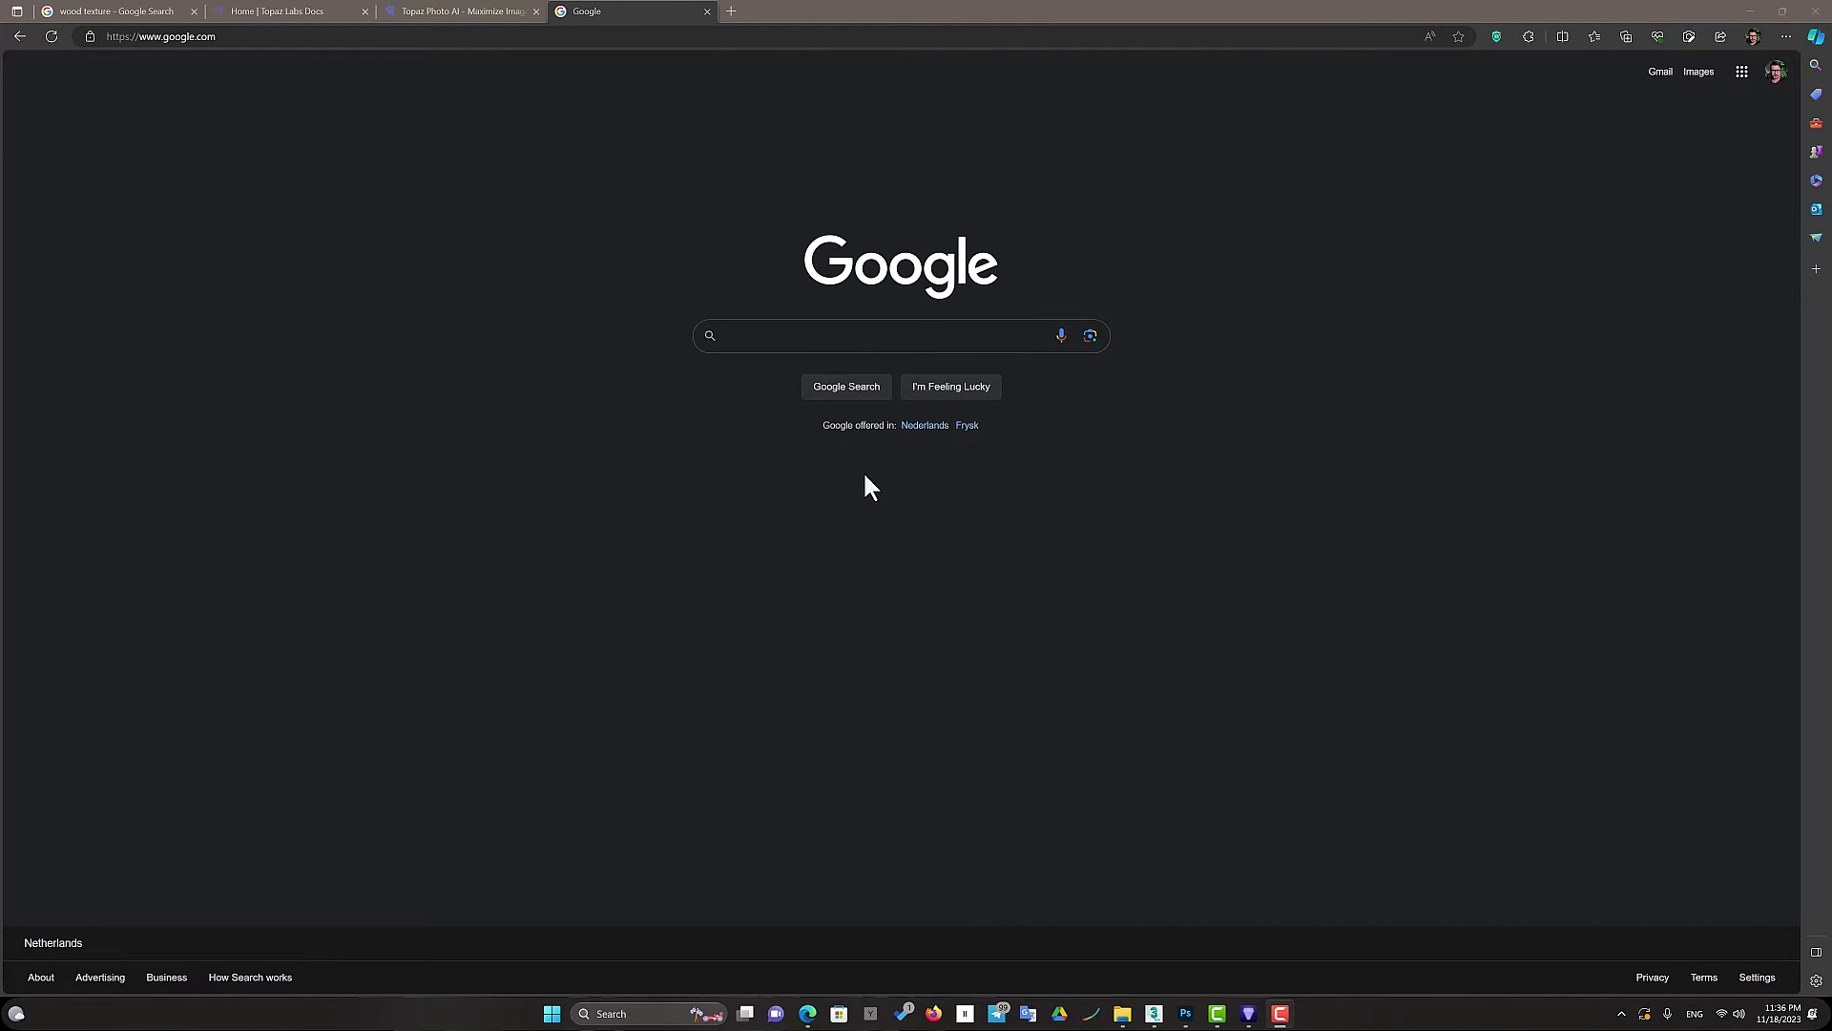
Search Google for 'wood textur' and show the image results
{"action": "left_click", "coordinate": [872, 338]}
{"action": "type", "text": "wood textur"}
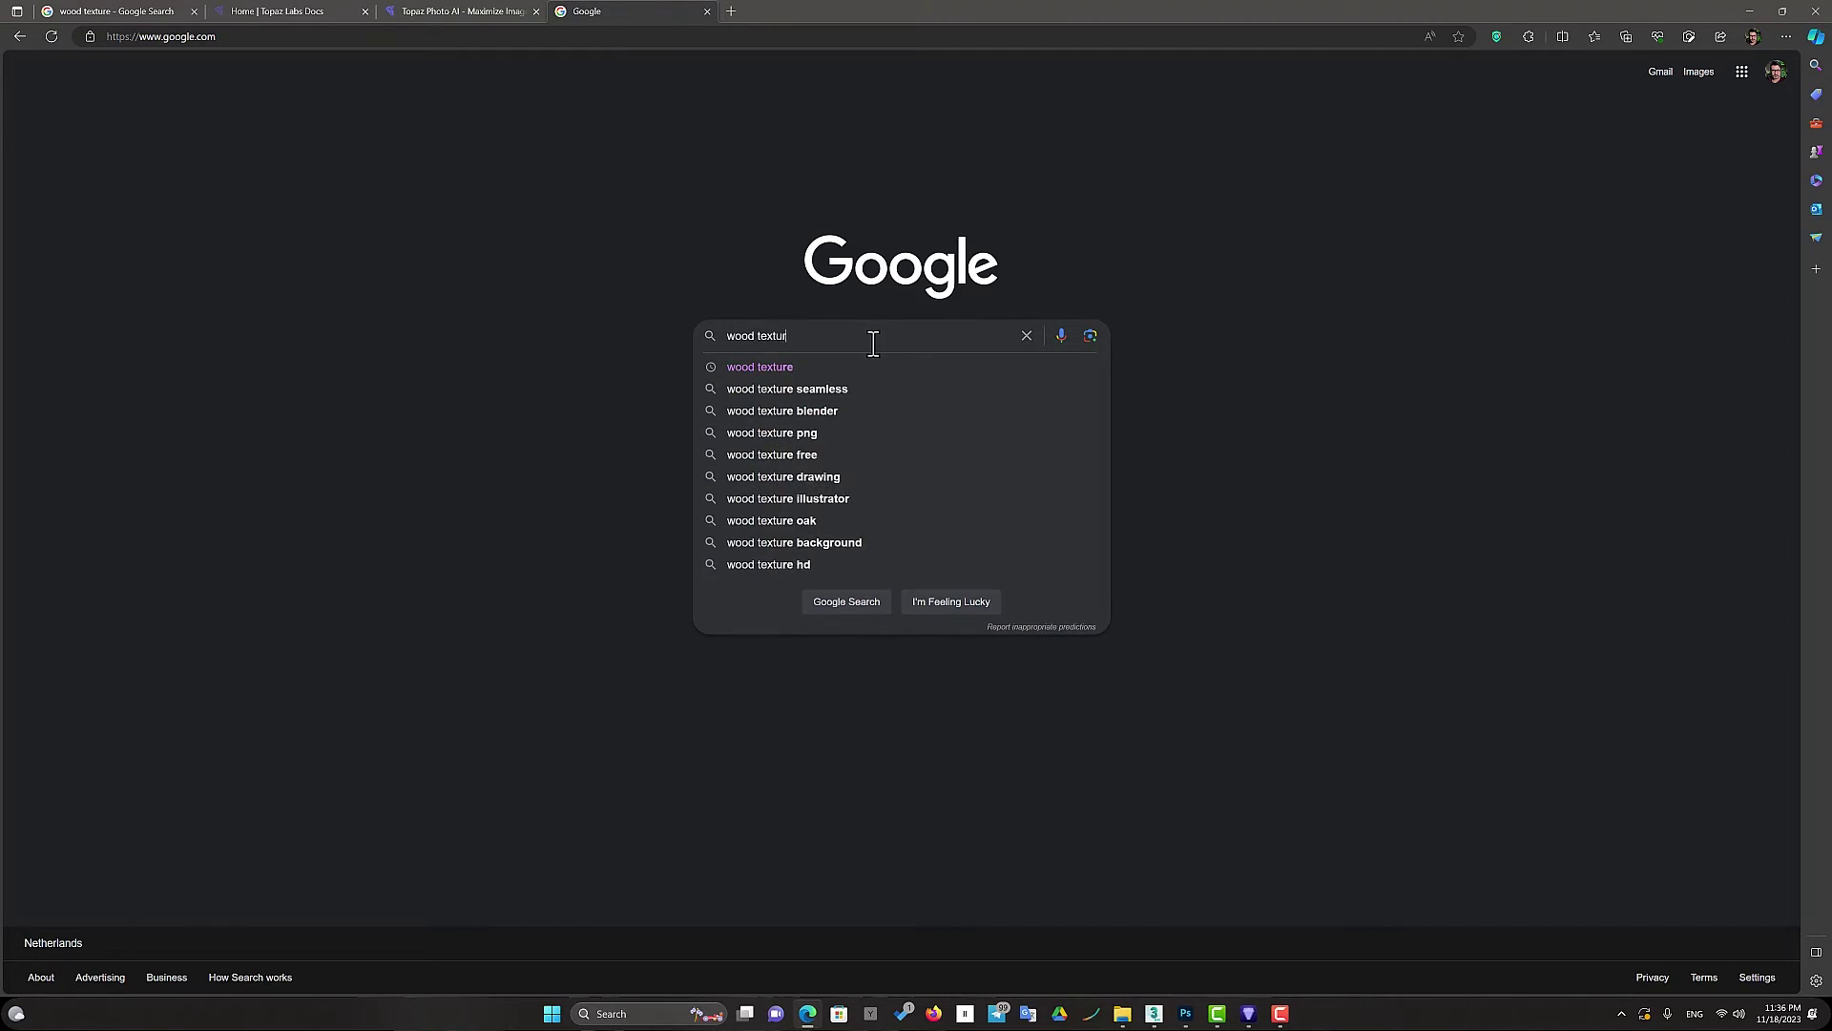
{"action": "left_click", "coordinate": [760, 366]}
{"action": "left_click", "coordinate": [183, 128]}
Preview a dark weathered wood image and save it to the computer
{"action": "scroll", "coordinate": [983, 571], "scroll_direction": "down", "scroll_amount": 3}
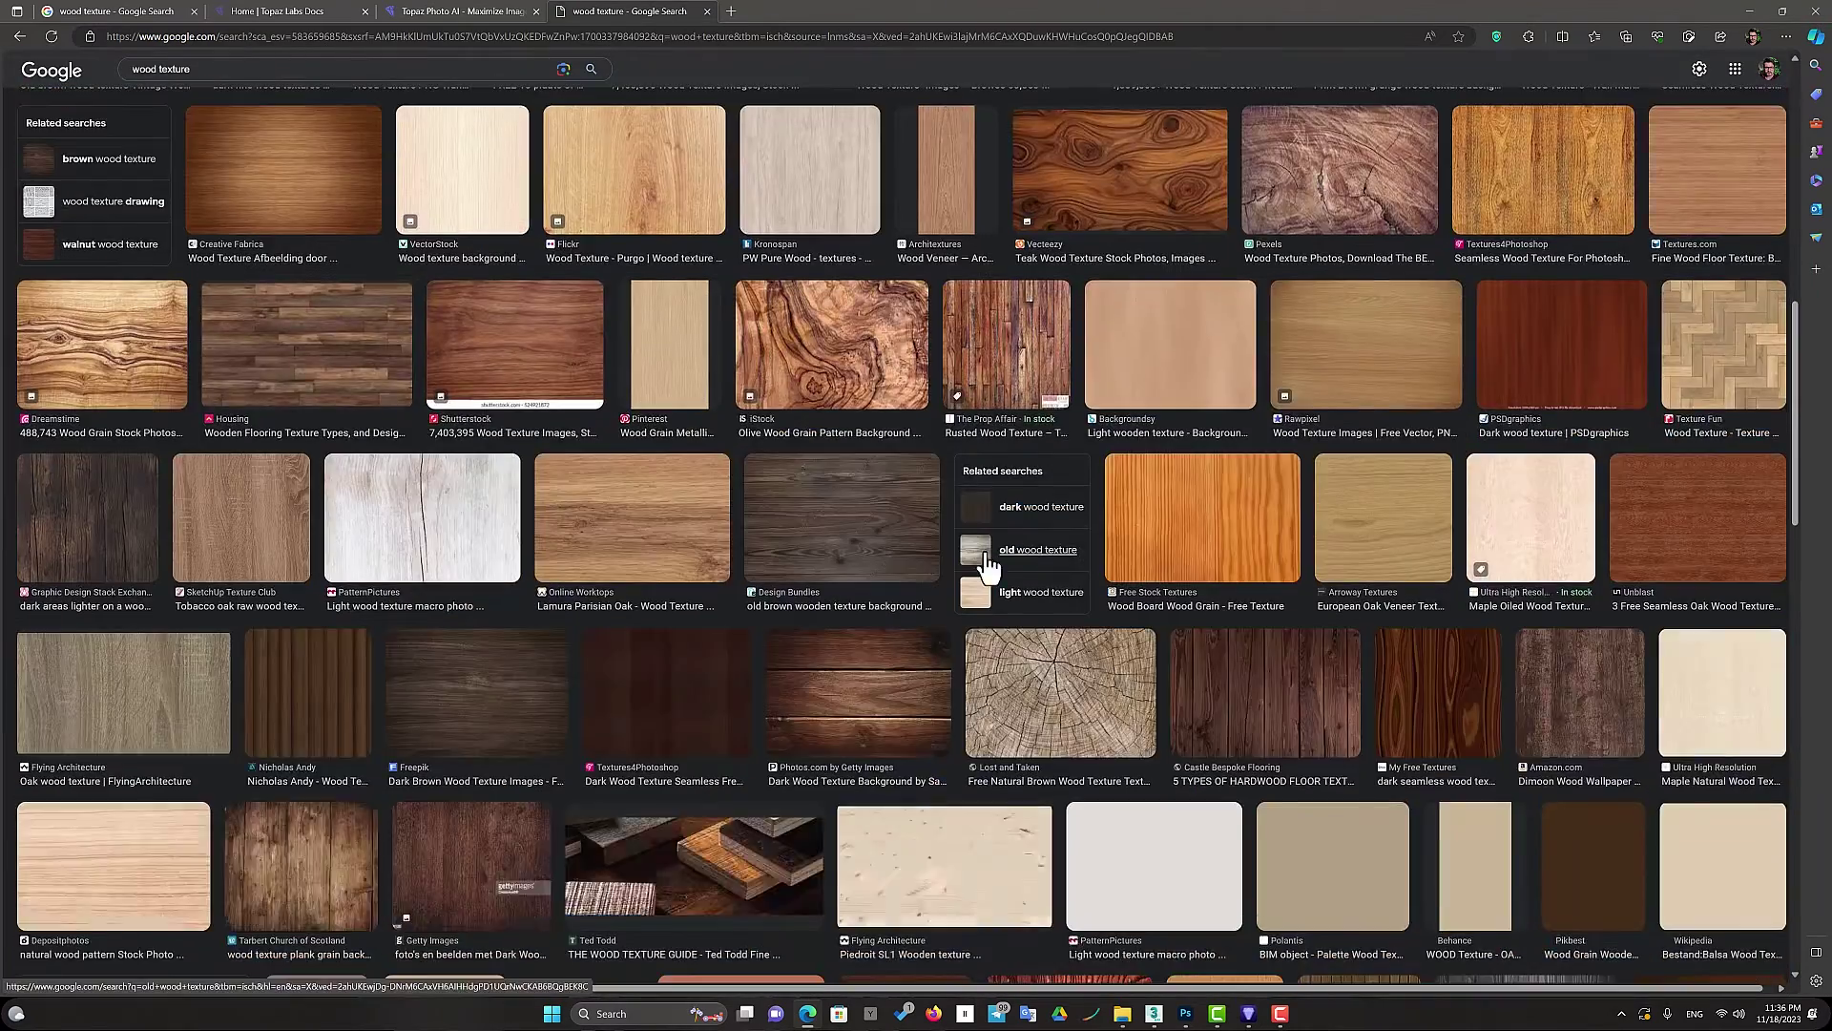
{"action": "scroll", "coordinate": [988, 568], "scroll_direction": "down", "scroll_amount": 5}
{"action": "left_click", "coordinate": [817, 666]}
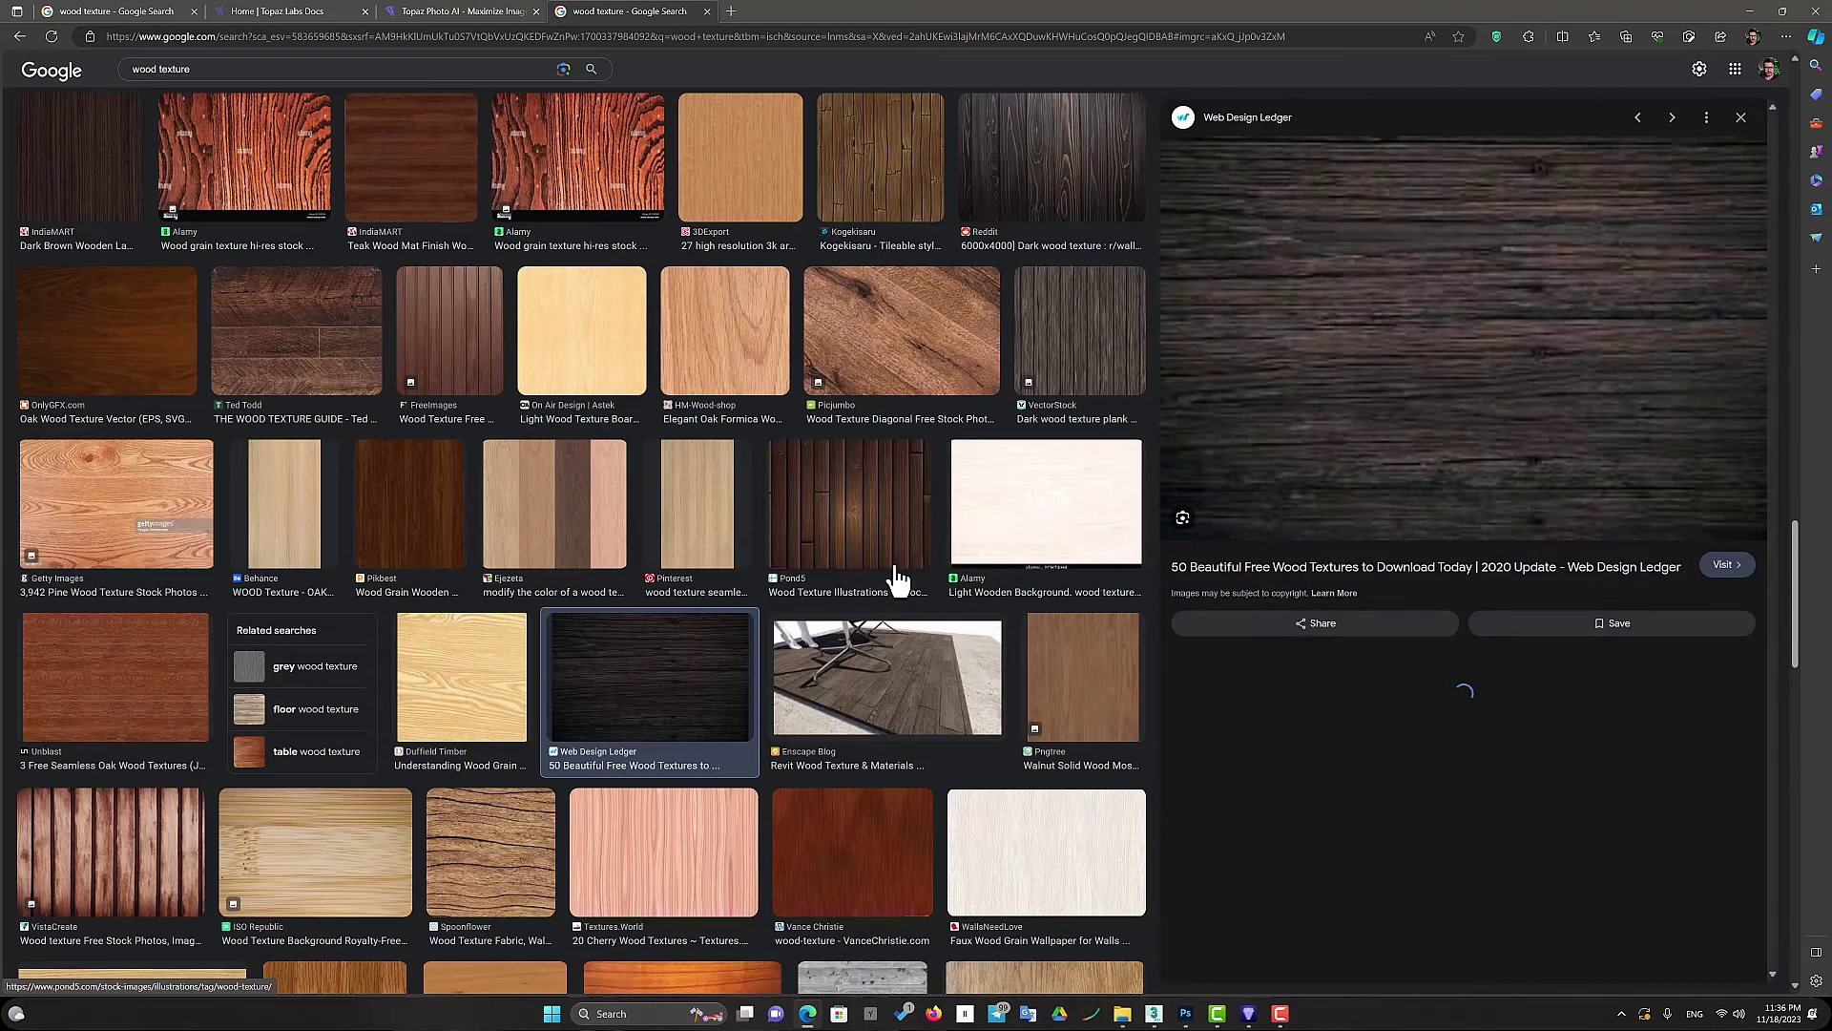
{"action": "right_click", "coordinate": [1342, 347]}
{"action": "left_click", "coordinate": [1401, 534]}
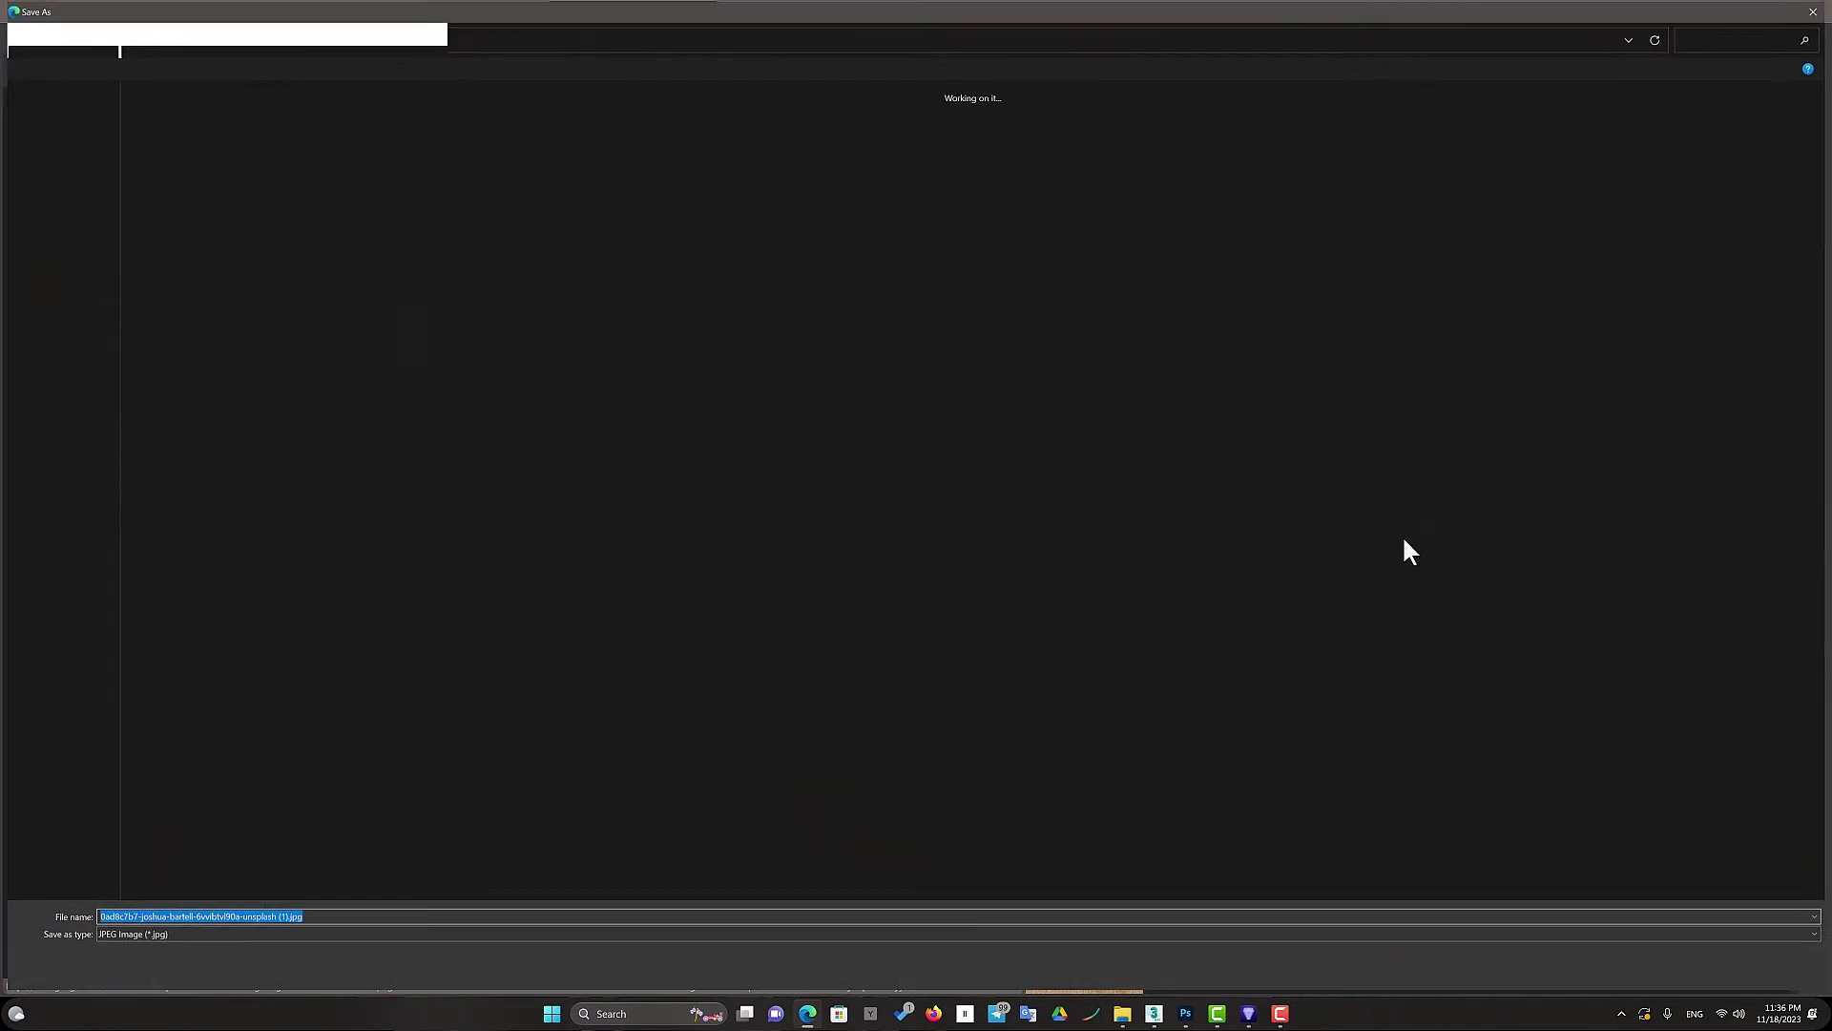
{"action": "left_click", "coordinate": [48, 190]}
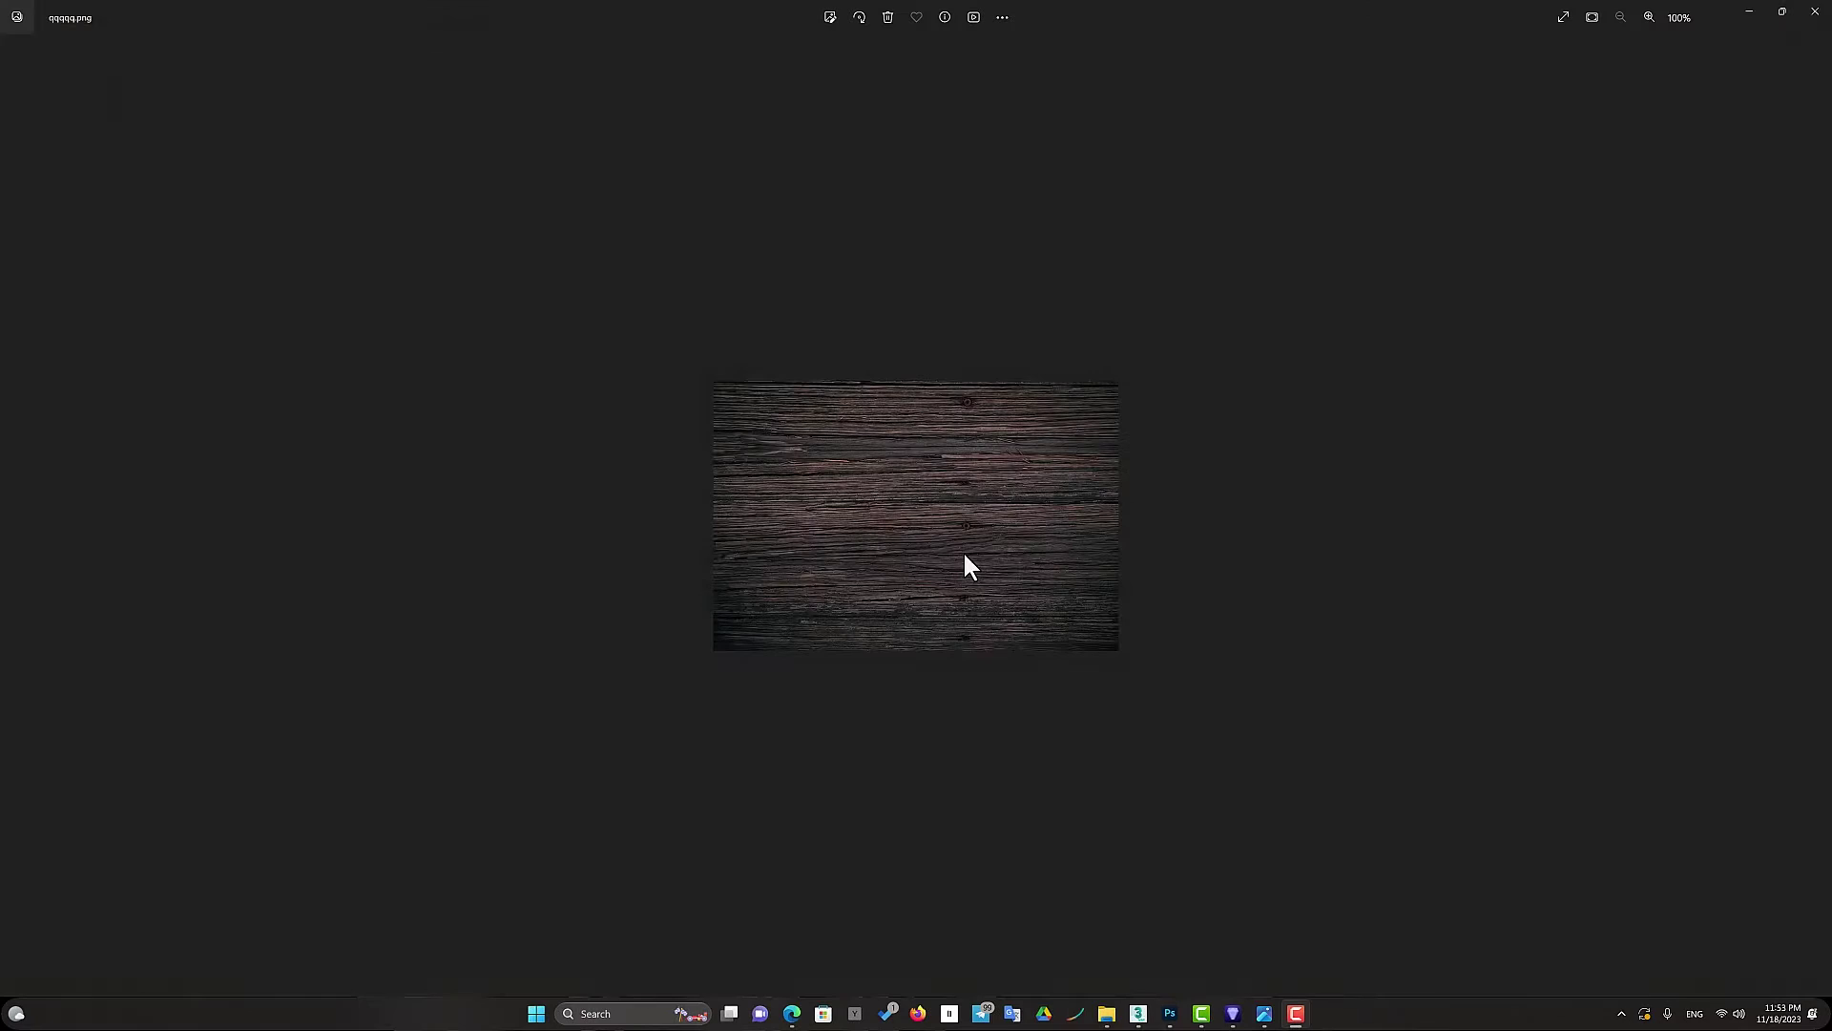
View the downloaded qqqqq.png wood texture, then compare it with its 4x upscale in Topaz Photo AI
{"action": "double_click", "coordinate": [965, 556]}
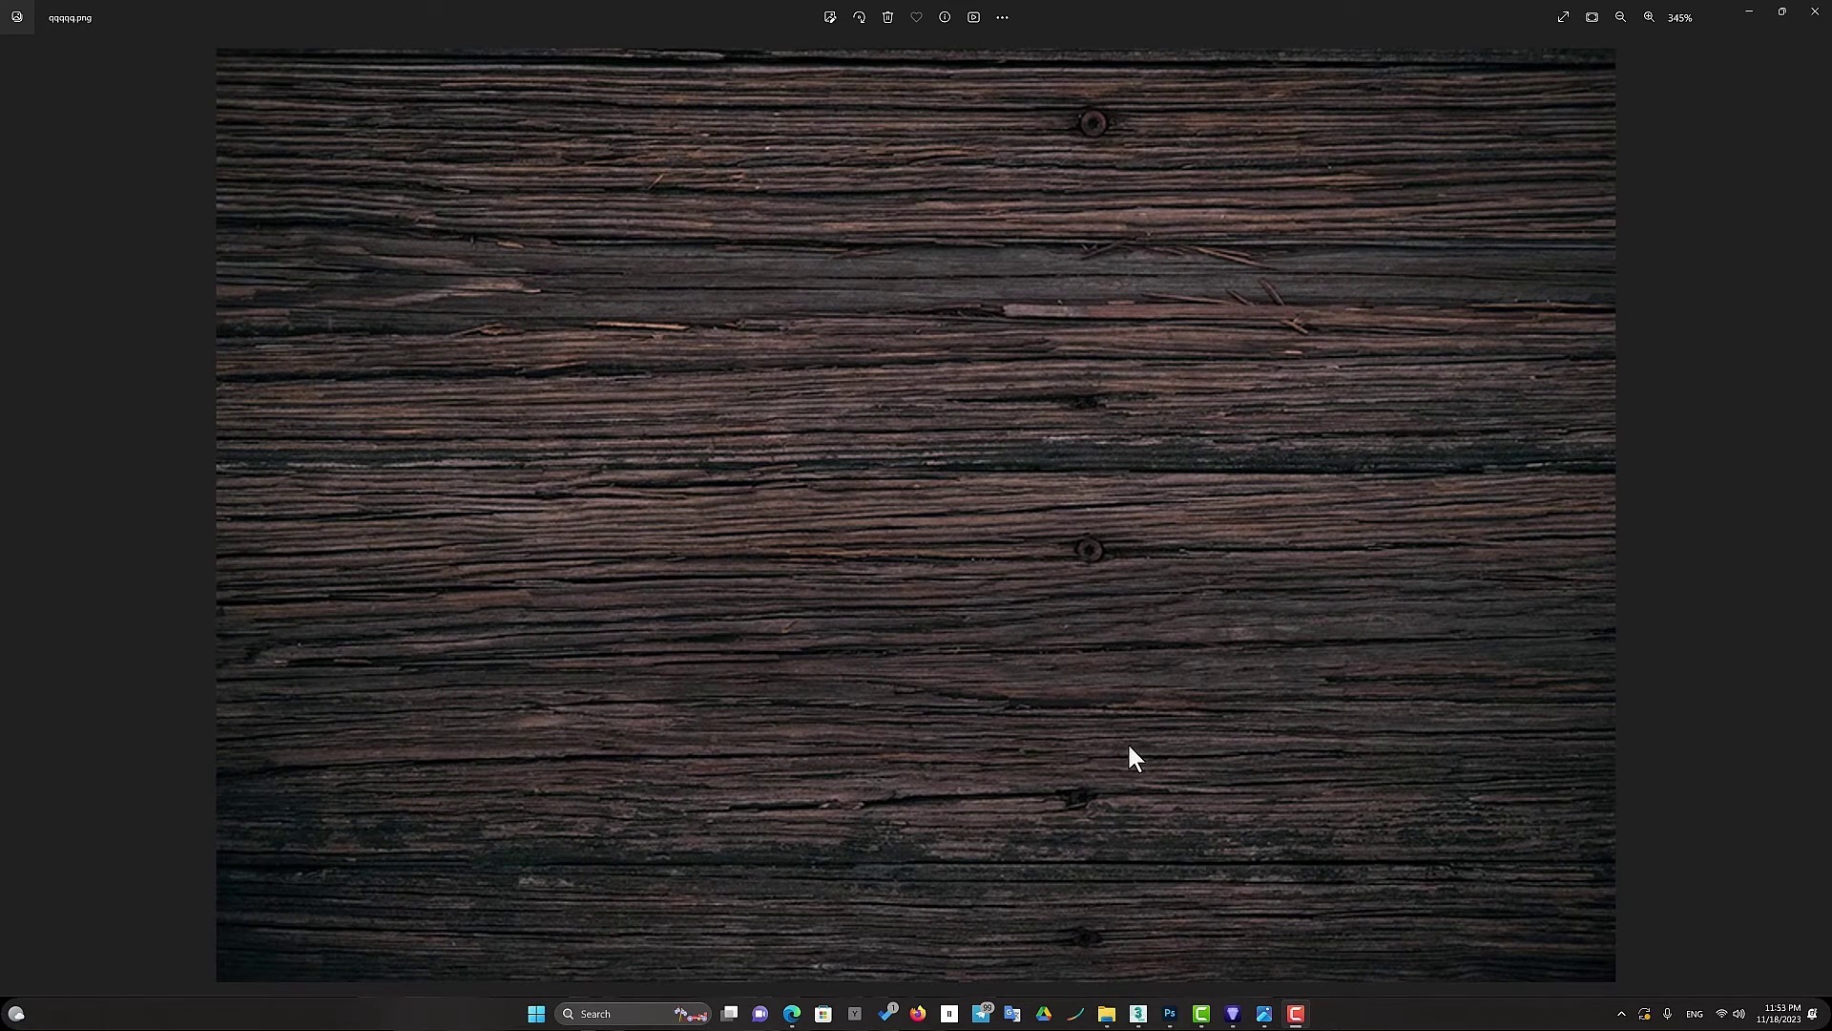
{"action": "left_click", "coordinate": [1232, 1015]}
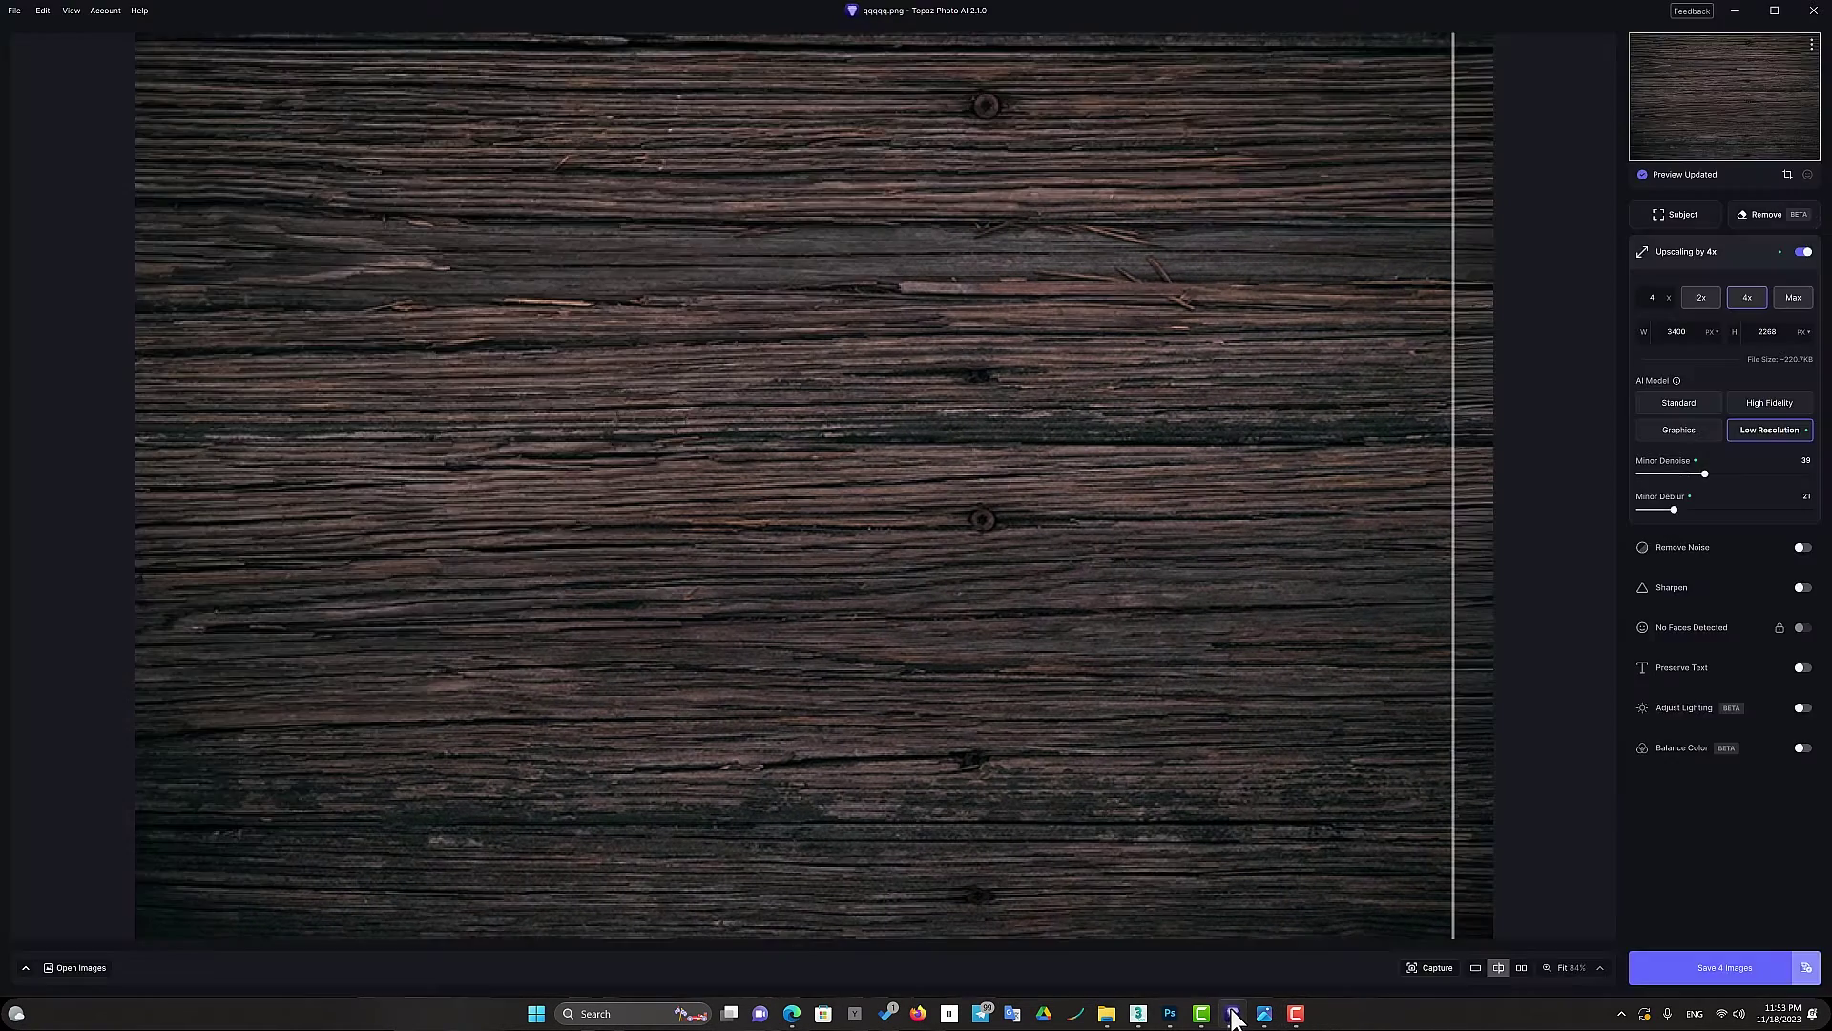
{"action": "left_click_drag", "start_coordinate": [1451, 585], "coordinate": [121, 668]}
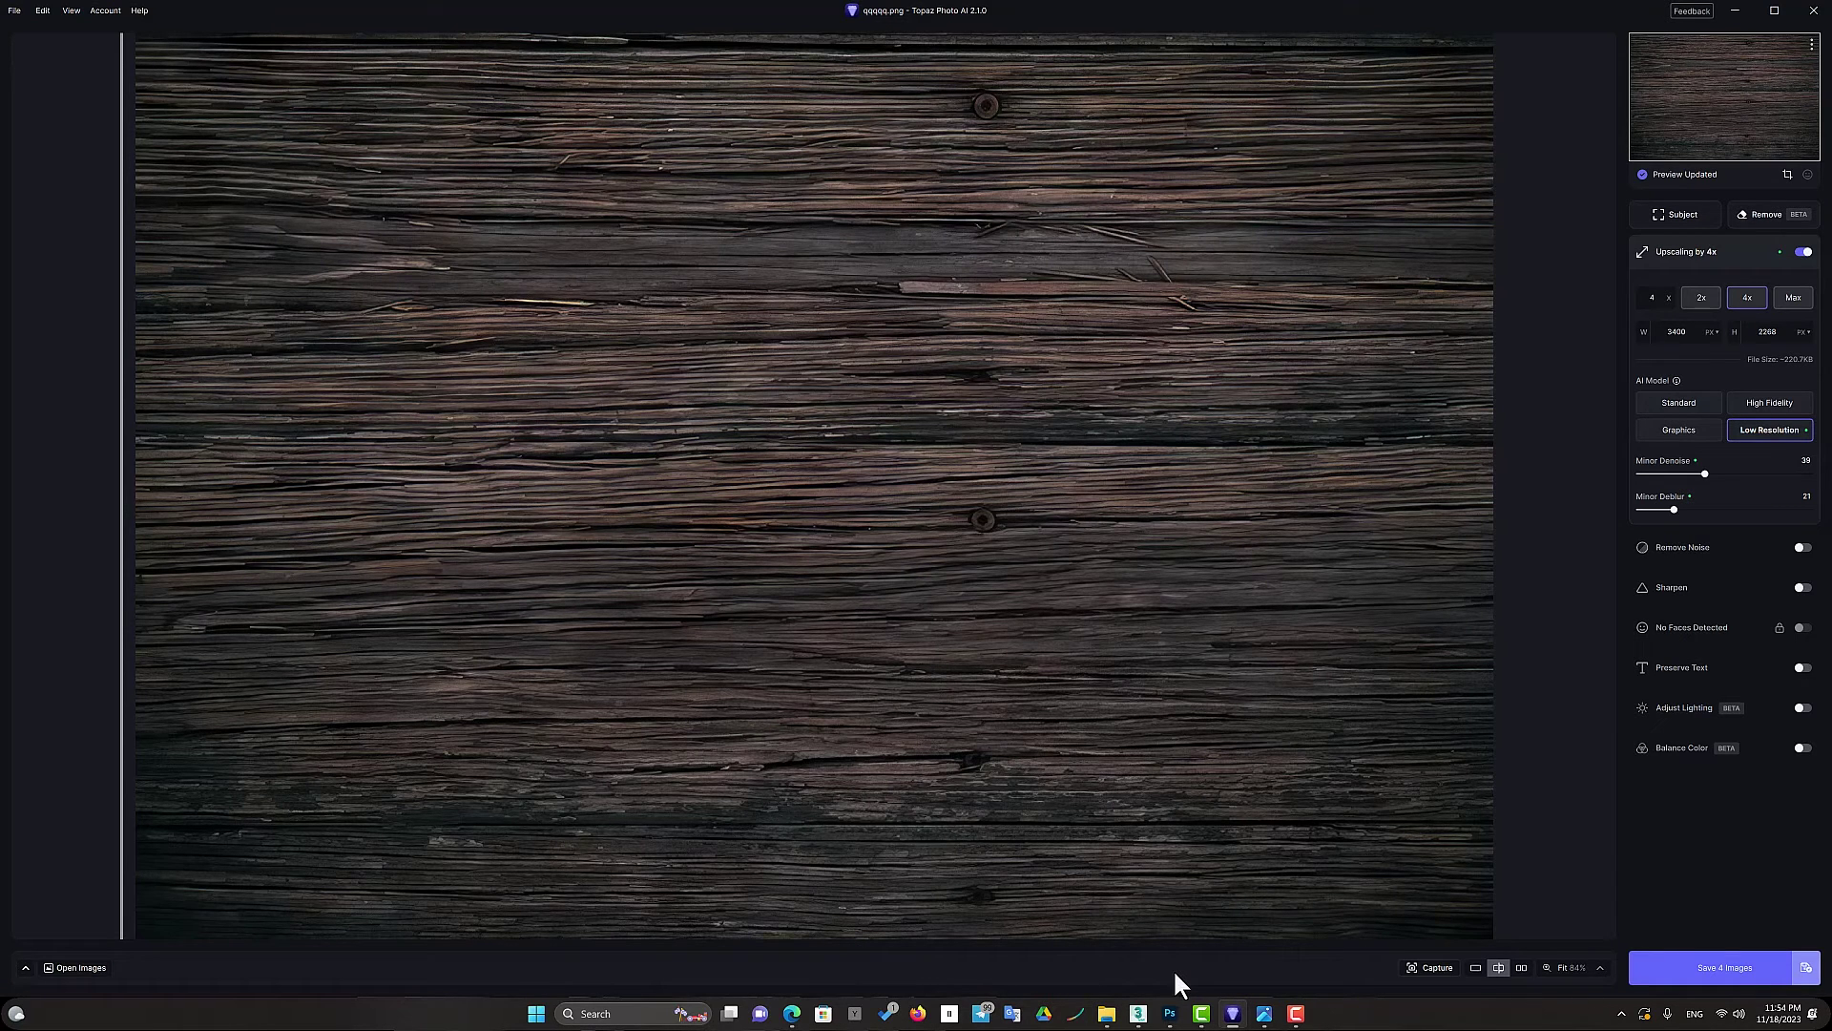
Make the dark wood layer visible over the light wood strip on Photoshop's texture sheet
{"action": "left_click", "coordinate": [1171, 1012]}
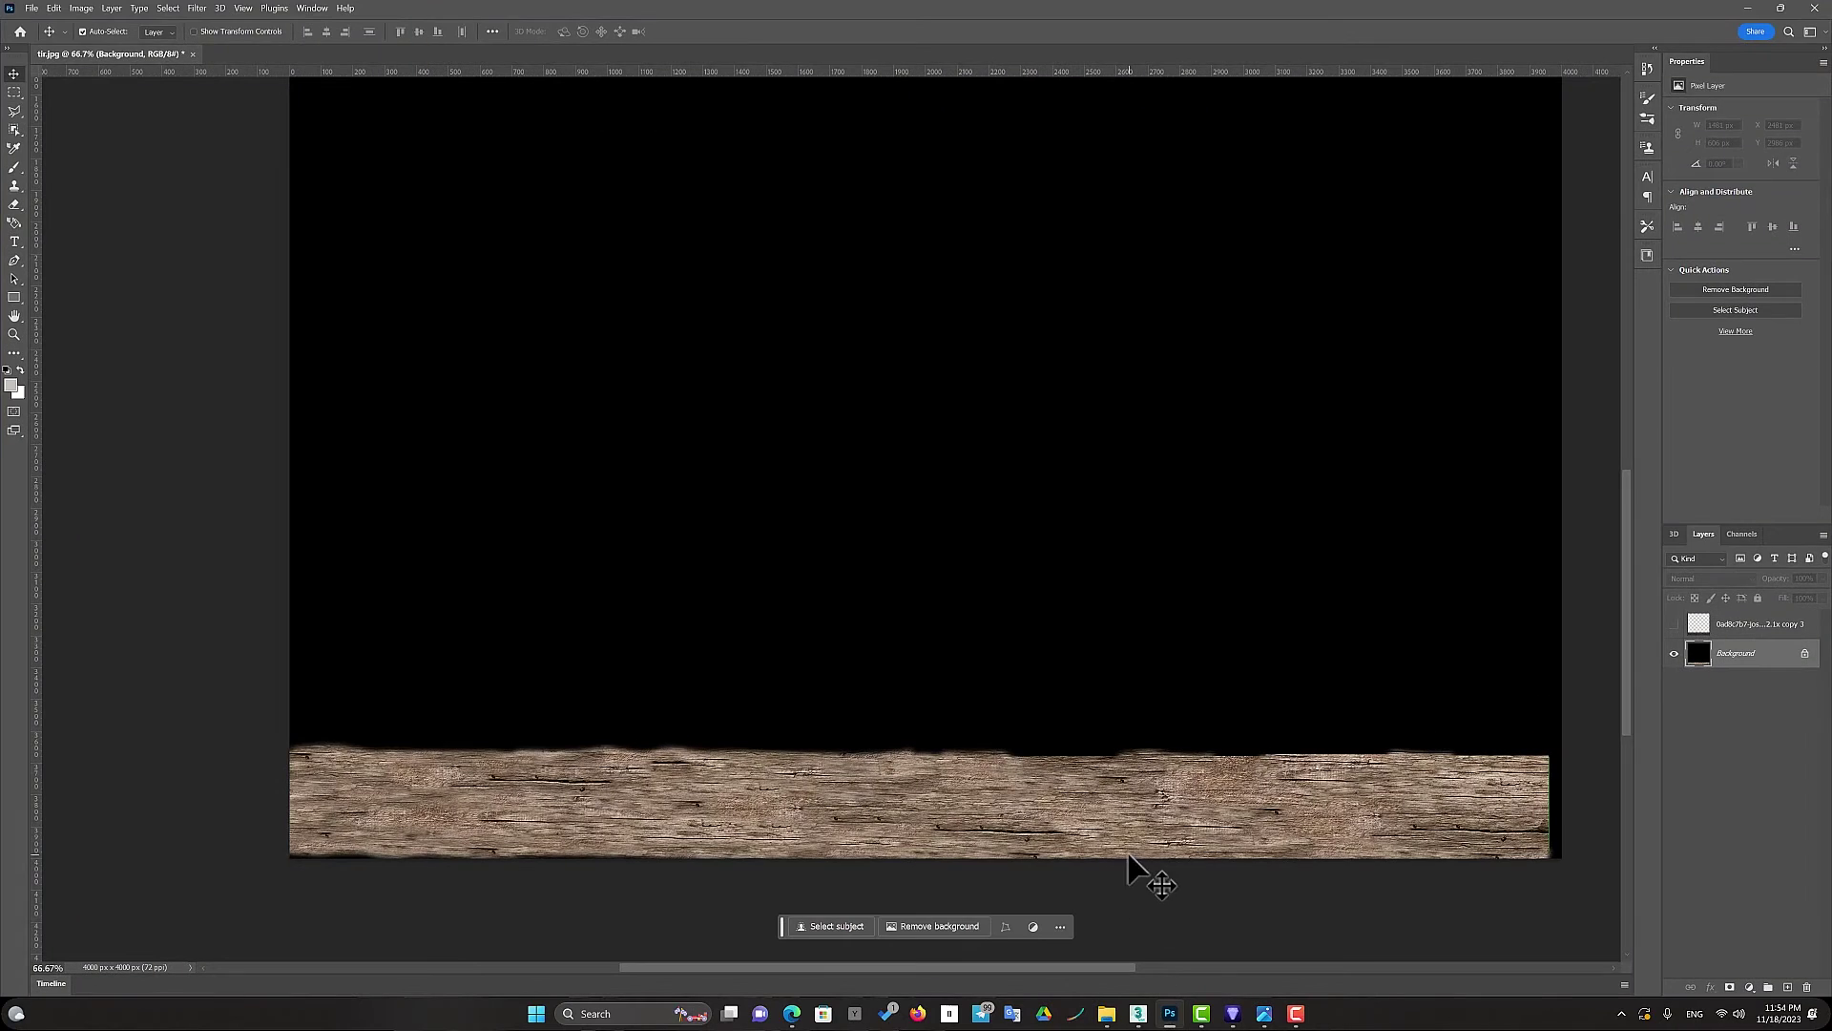
{"action": "scroll", "coordinate": [1210, 632], "scroll_direction": "down", "scroll_amount": 2}
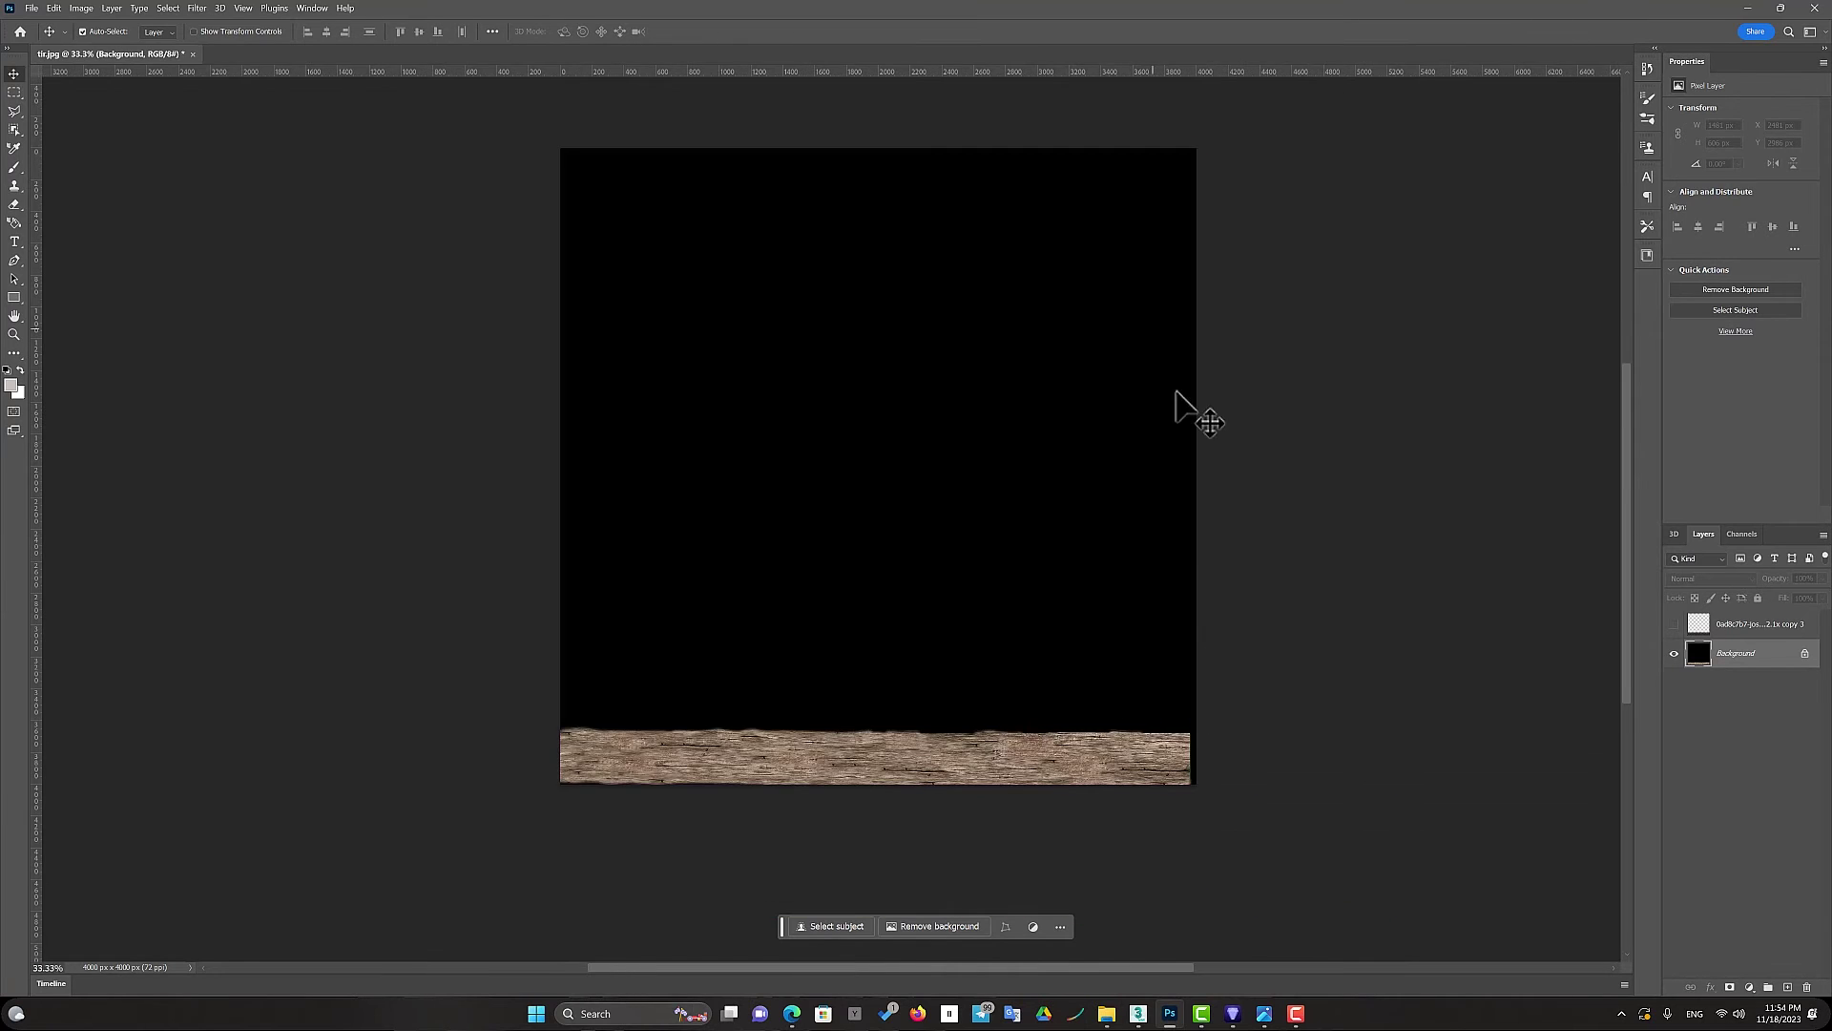
{"action": "scroll", "coordinate": [1175, 393], "scroll_direction": "up", "scroll_amount": 2}
{"action": "scroll", "coordinate": [941, 748], "scroll_direction": "up", "scroll_amount": 1}
{"action": "scroll", "coordinate": [941, 748], "scroll_direction": "down", "scroll_amount": 1}
{"action": "left_click", "coordinate": [1674, 624]}
{"action": "left_click", "coordinate": [1677, 625]}
{"action": "left_click", "coordinate": [1677, 625]}
{"action": "left_click", "coordinate": [1677, 625]}
{"action": "left_click", "coordinate": [1674, 625]}
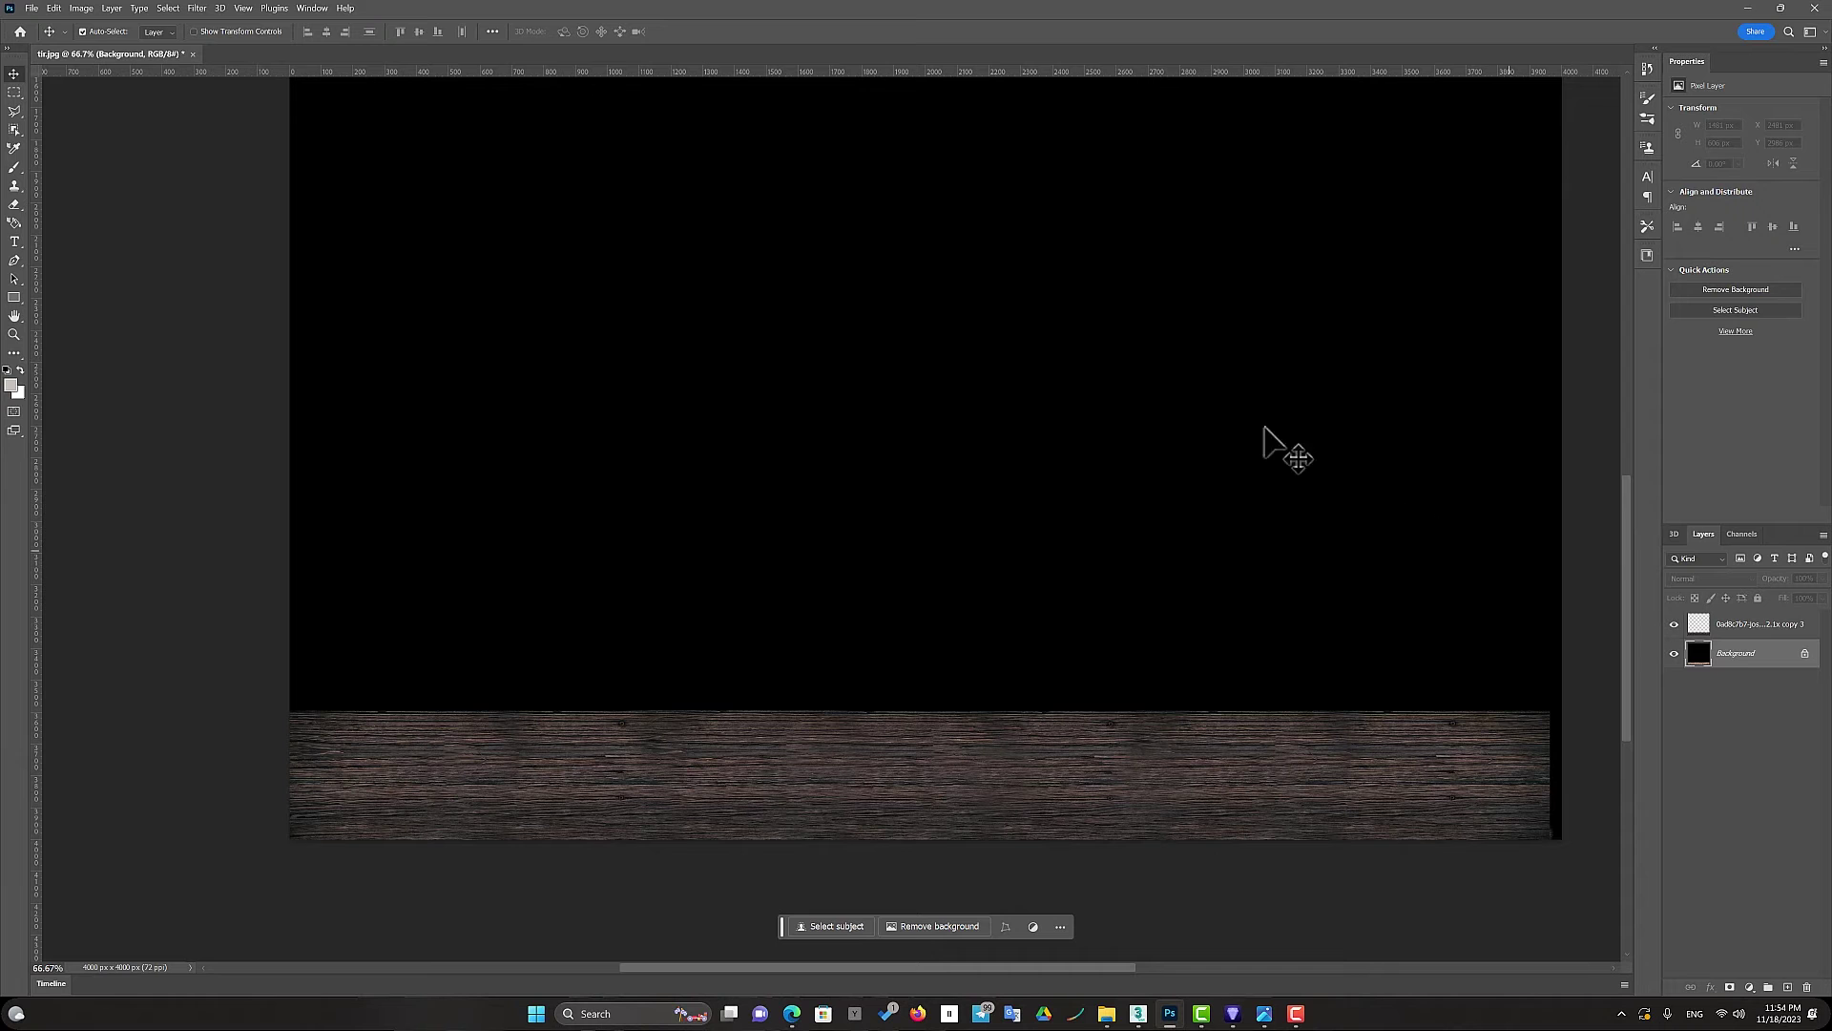
{"action": "left_click", "coordinate": [31, 8]}
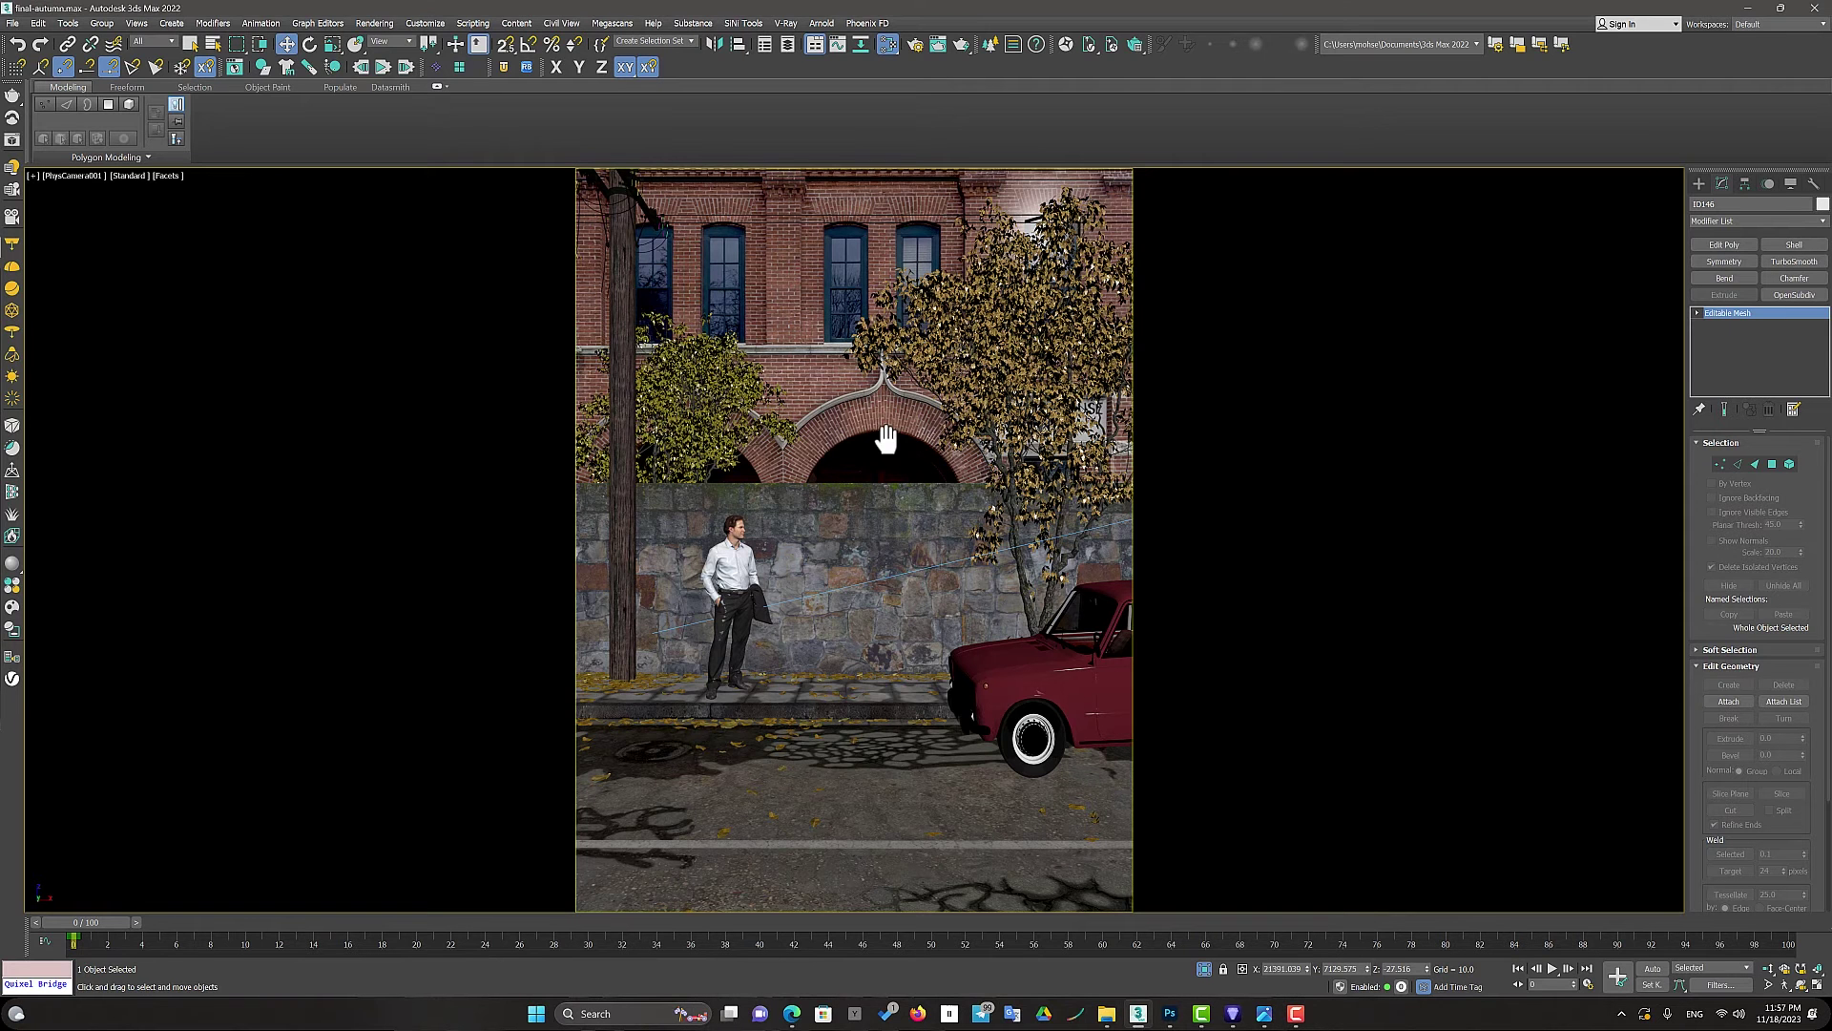
Zoom in on the pole, sign and arch textures, then return to PhysCamera001 and open Render Setup
{"action": "scroll", "coordinate": [675, 678], "scroll_direction": "up", "scroll_amount": 3}
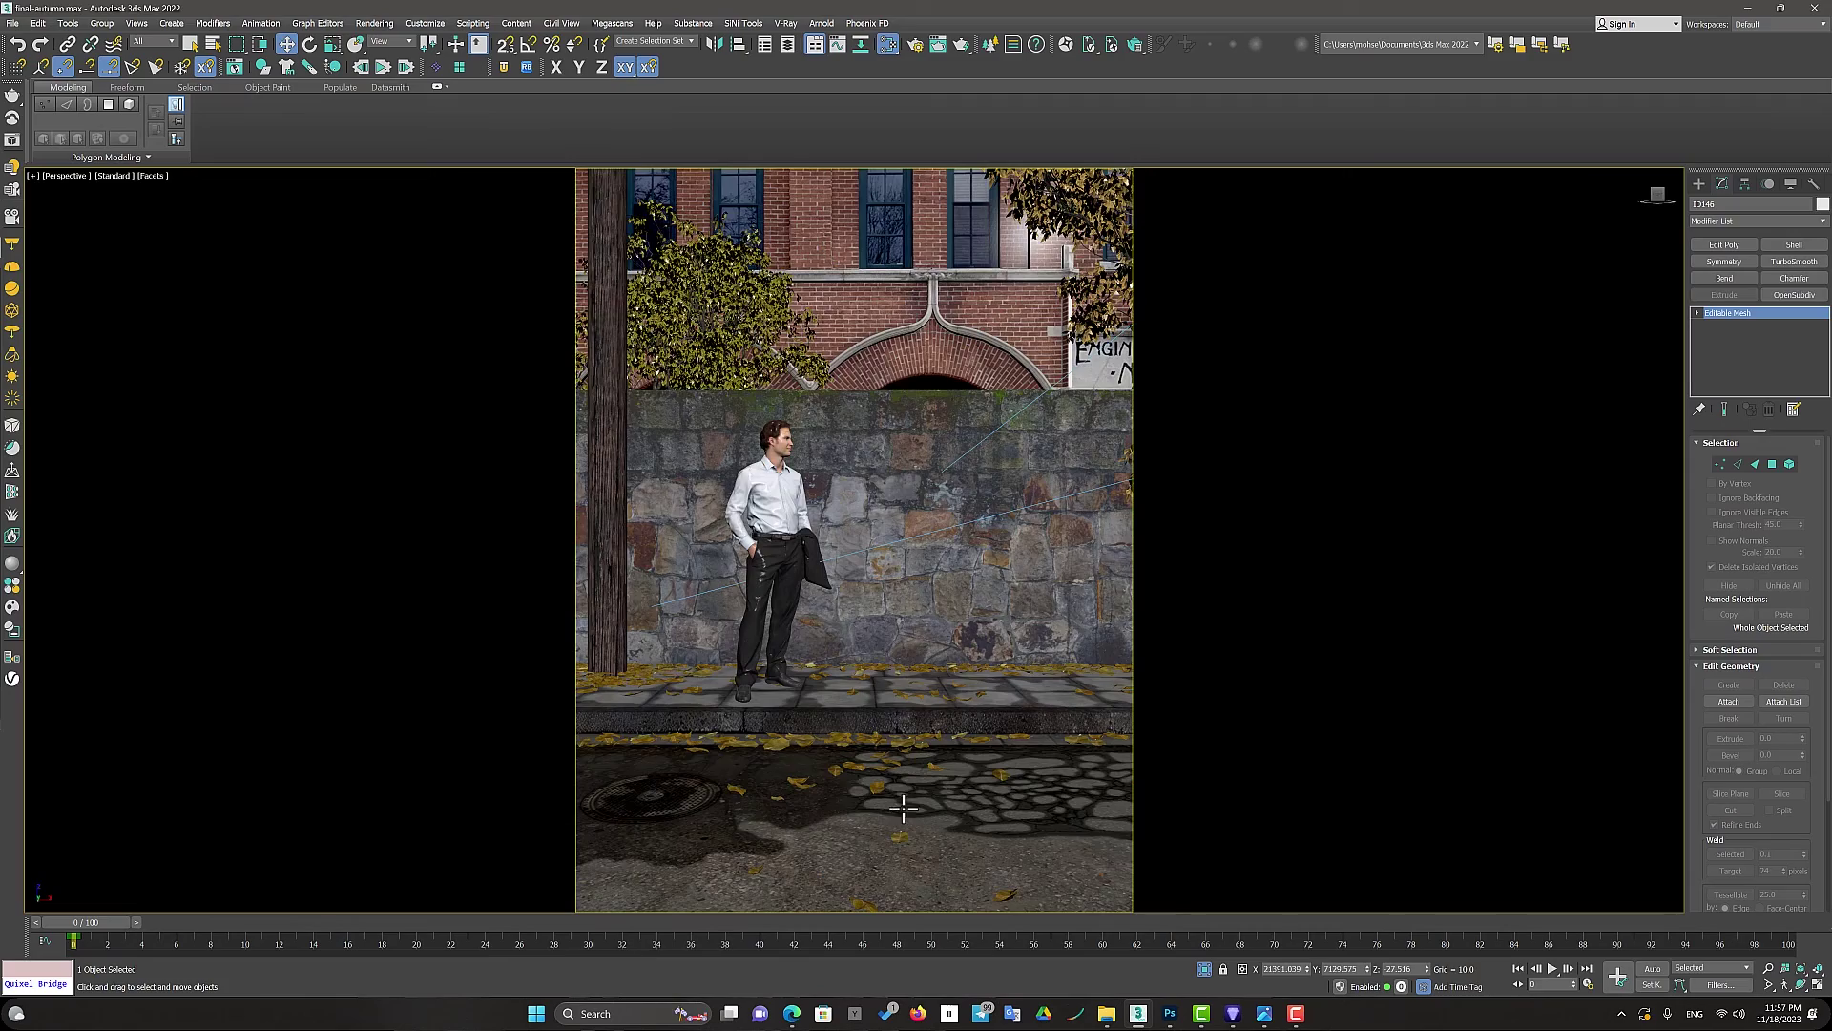
{"action": "scroll", "coordinate": [735, 535], "scroll_direction": "up", "scroll_amount": 5}
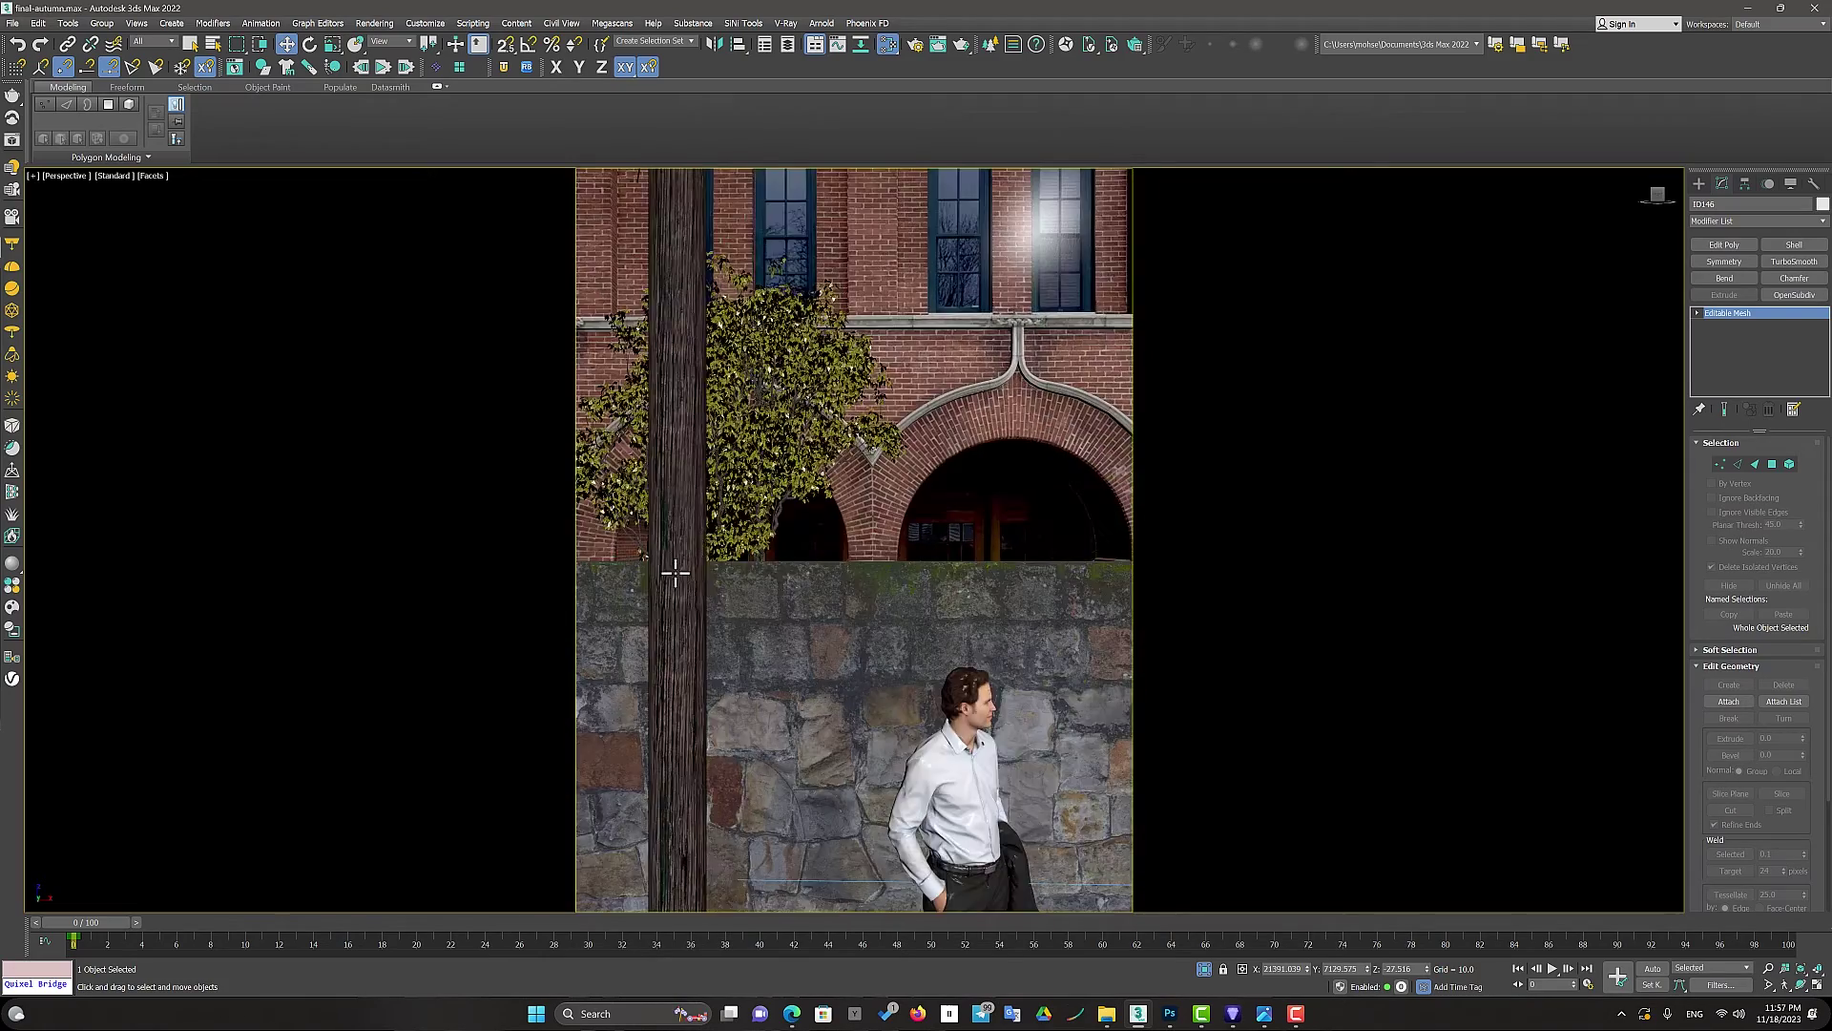
{"action": "scroll", "coordinate": [675, 570], "scroll_direction": "up", "scroll_amount": 2}
{"action": "scroll", "coordinate": [700, 646], "scroll_direction": "down", "scroll_amount": 2}
{"action": "scroll", "coordinate": [585, 678], "scroll_direction": "up", "scroll_amount": 4}
{"action": "scroll", "coordinate": [648, 633], "scroll_direction": "up", "scroll_amount": 4}
{"action": "scroll", "coordinate": [952, 542], "scroll_direction": "up", "scroll_amount": 3}
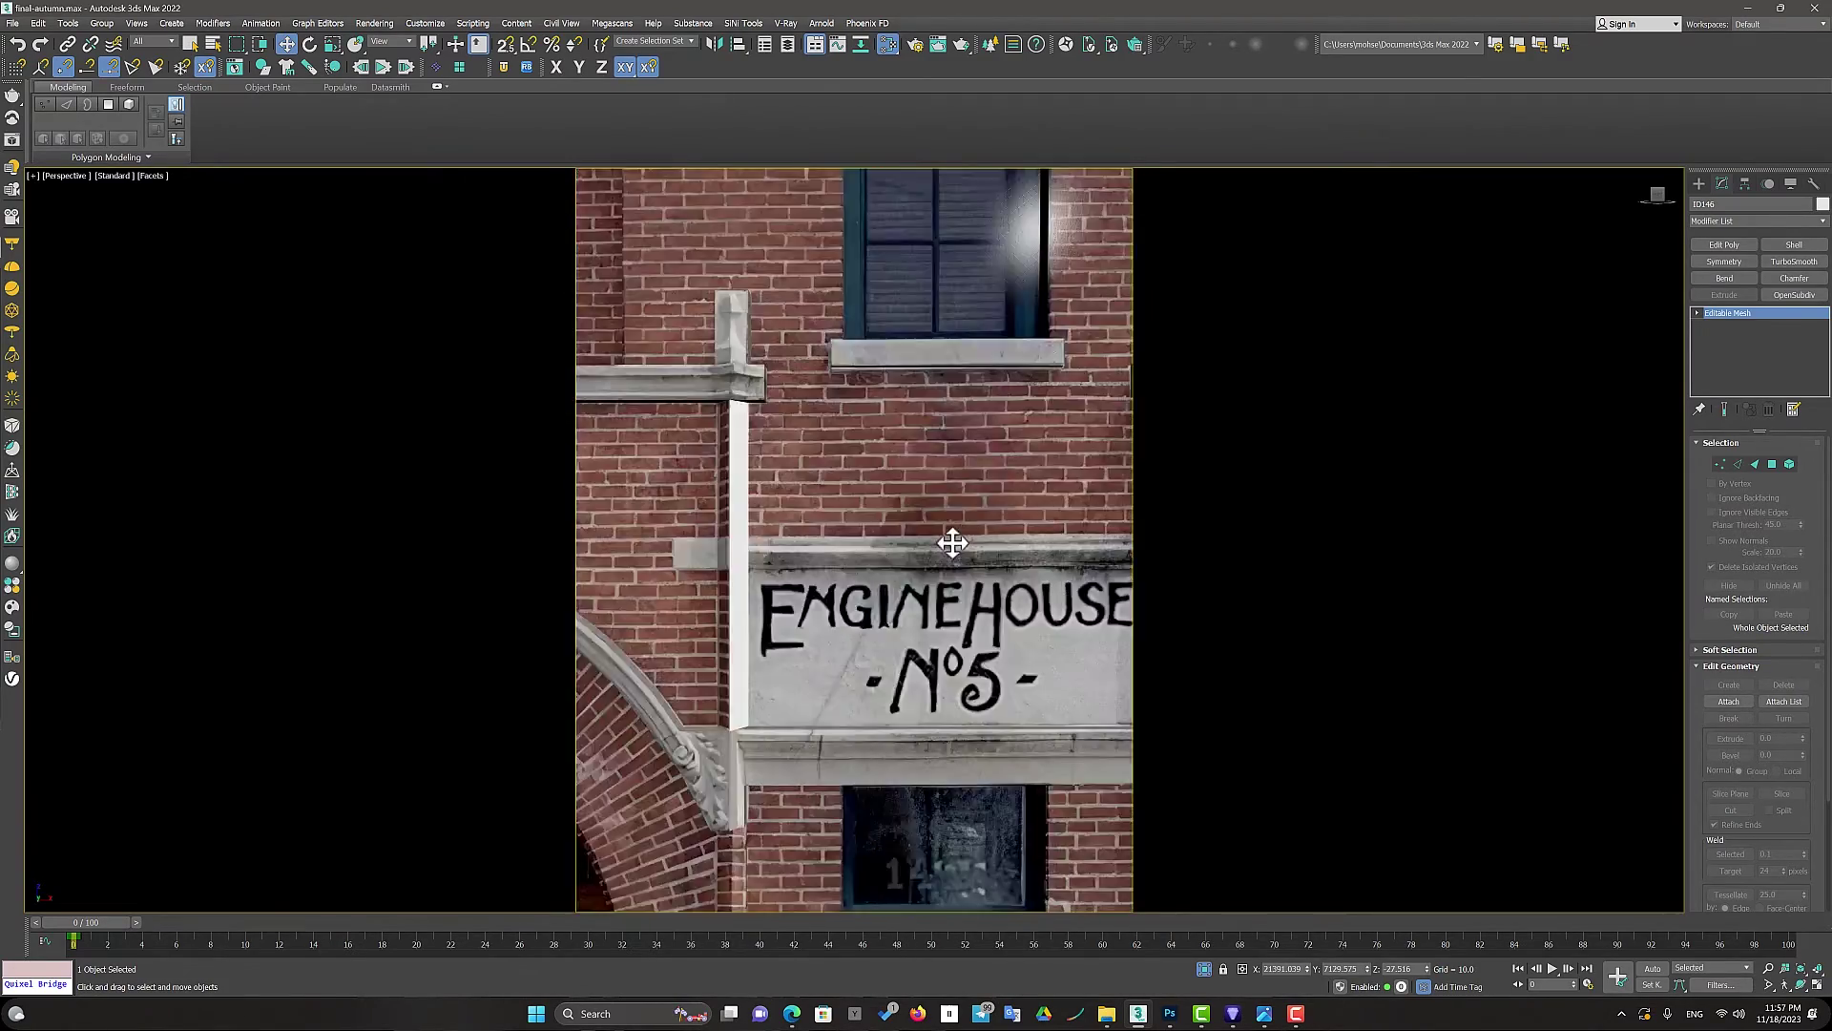
{"action": "scroll", "coordinate": [728, 590], "scroll_direction": "down", "scroll_amount": 3}
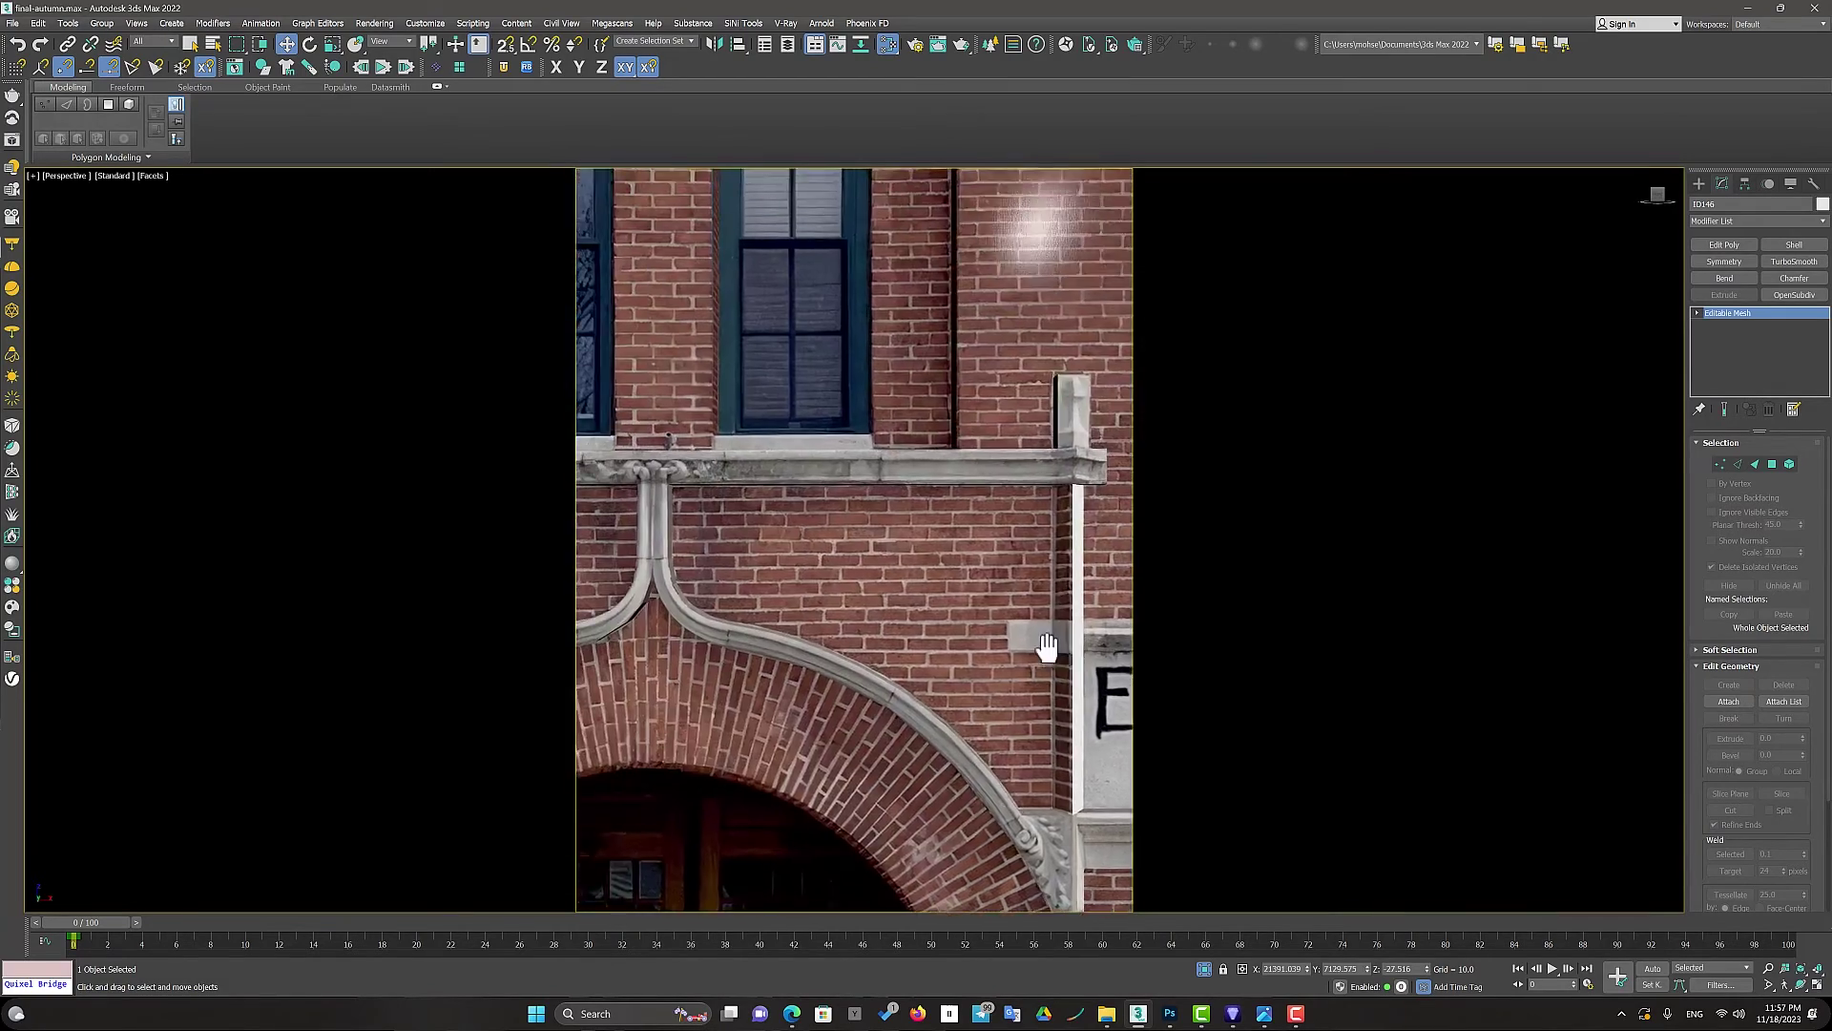
{"action": "scroll", "coordinate": [953, 516], "scroll_direction": "up", "scroll_amount": 3}
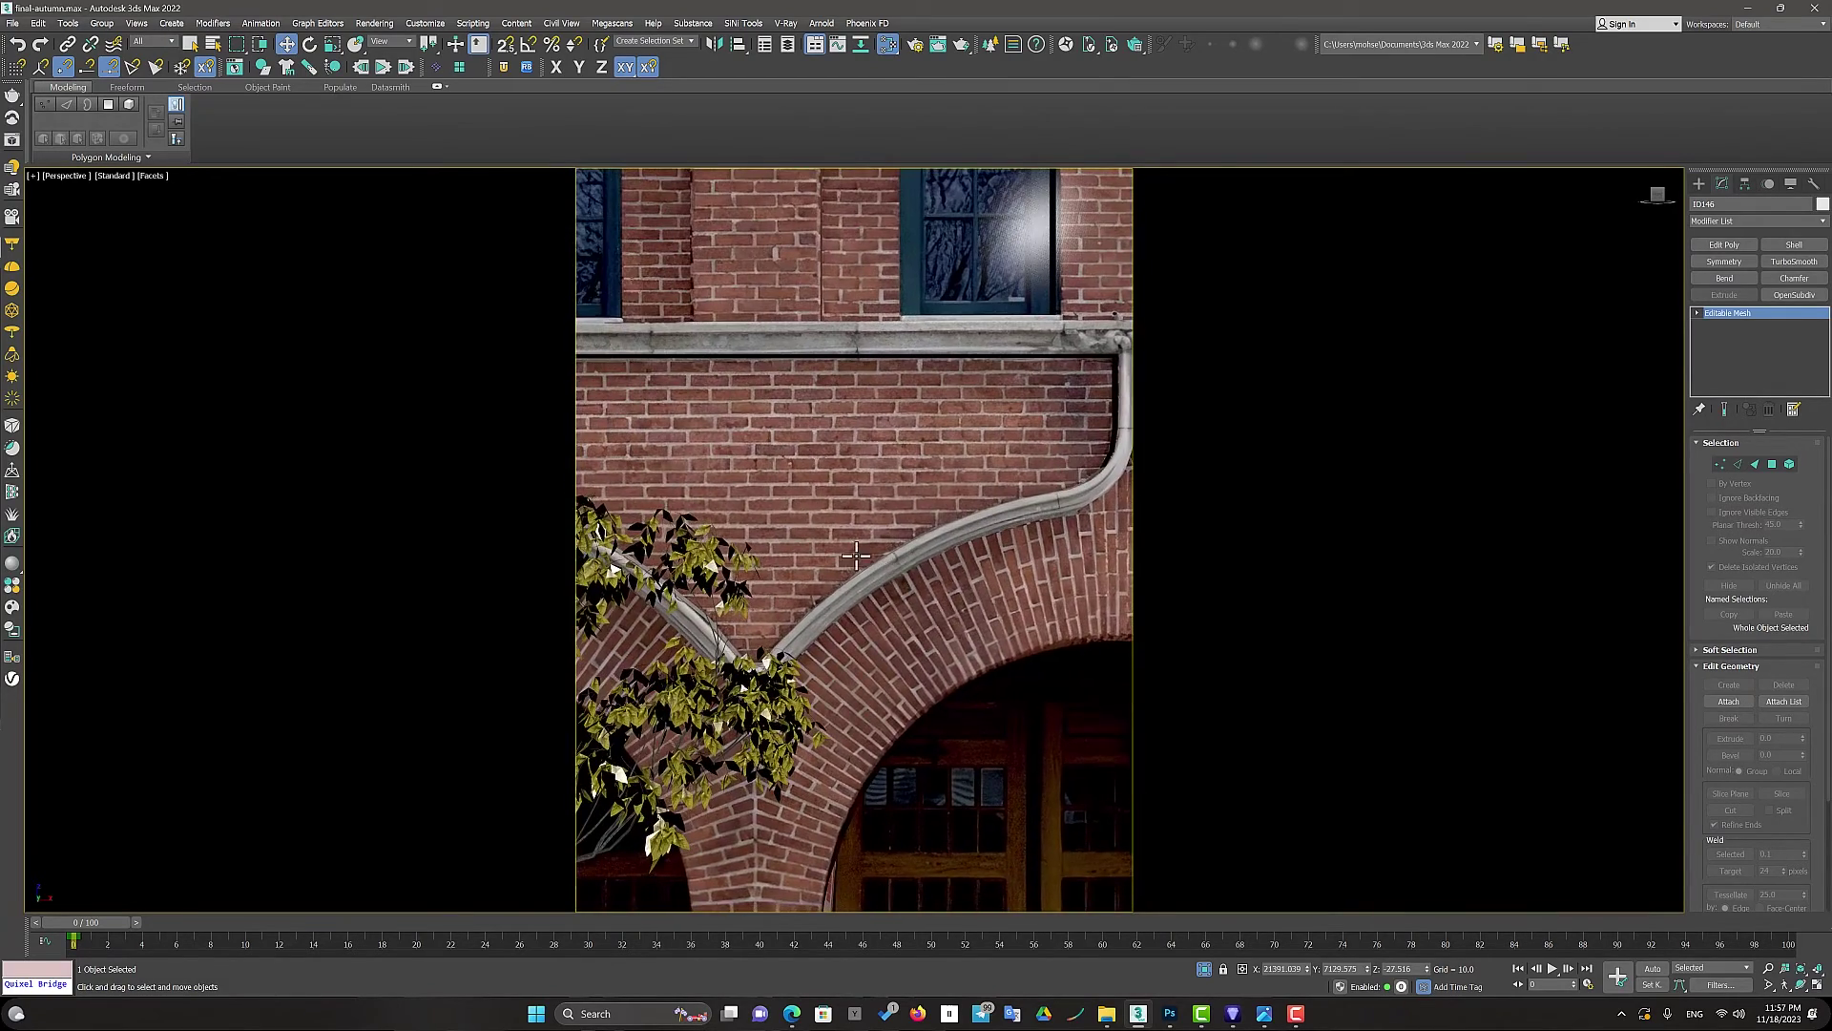
{"action": "scroll", "coordinate": [856, 555], "scroll_direction": "down", "scroll_amount": 7}
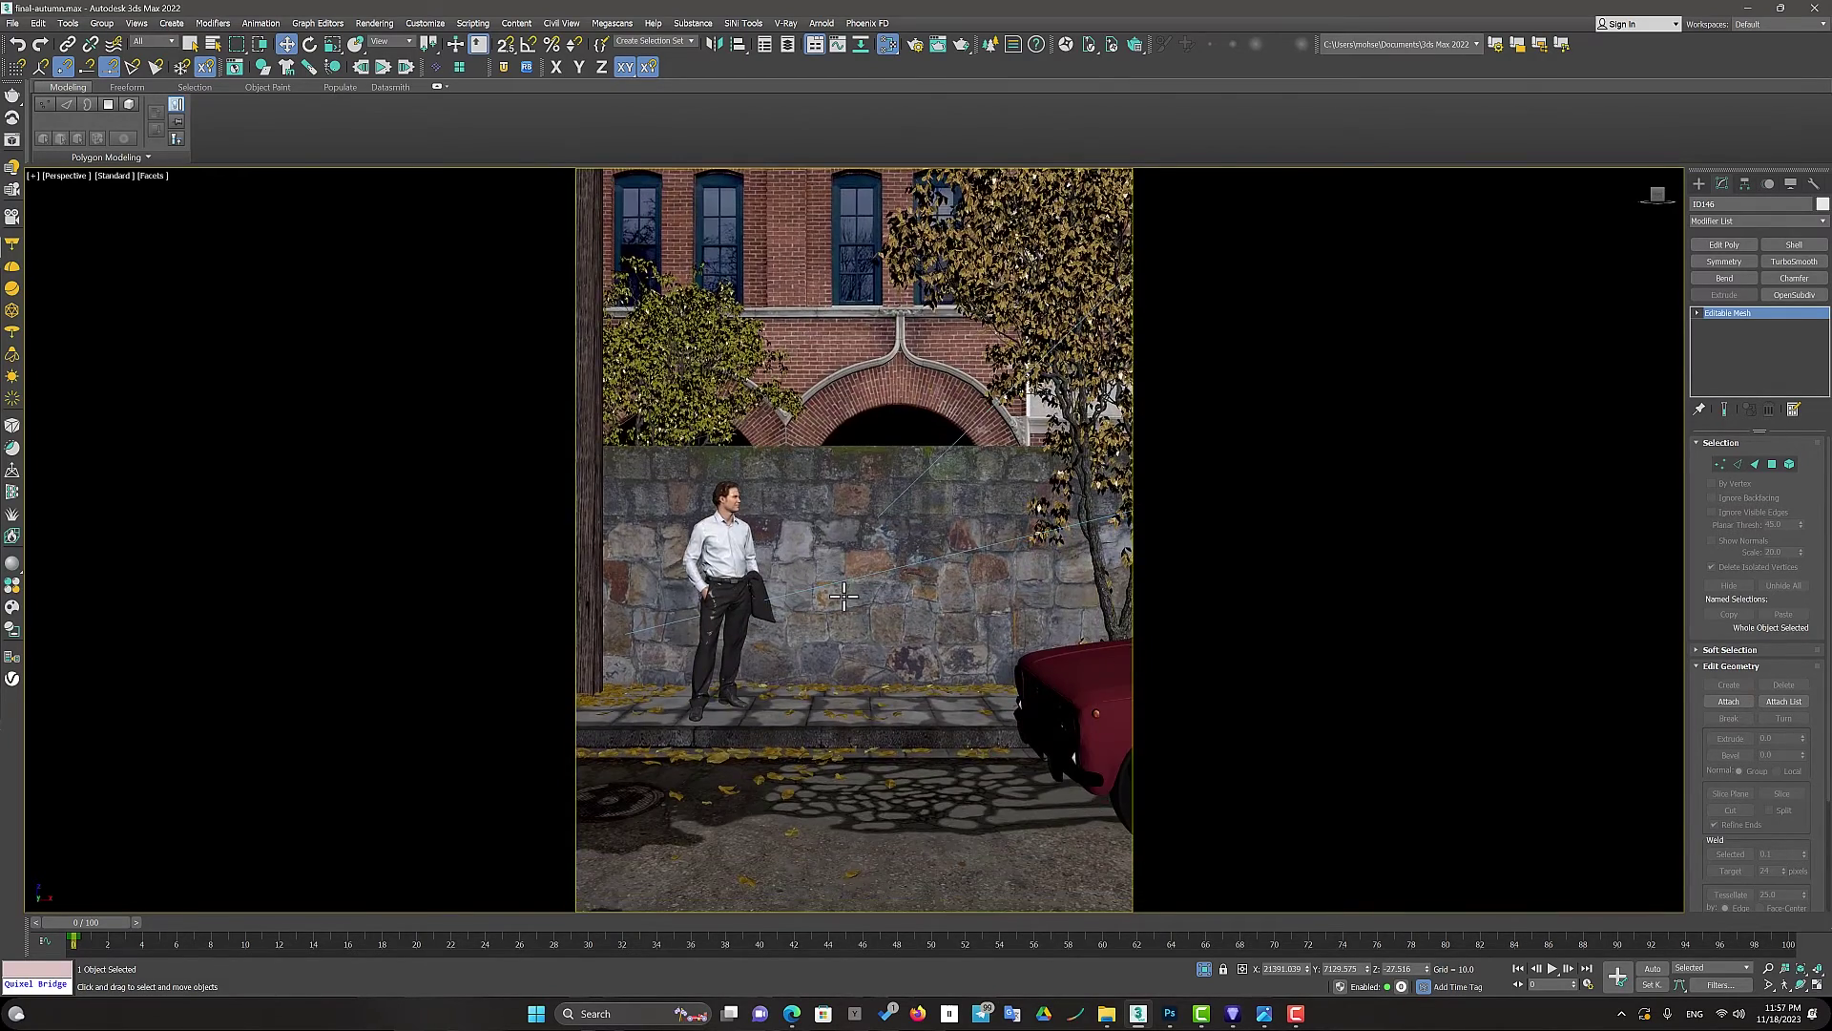
{"action": "key", "text": "c"}
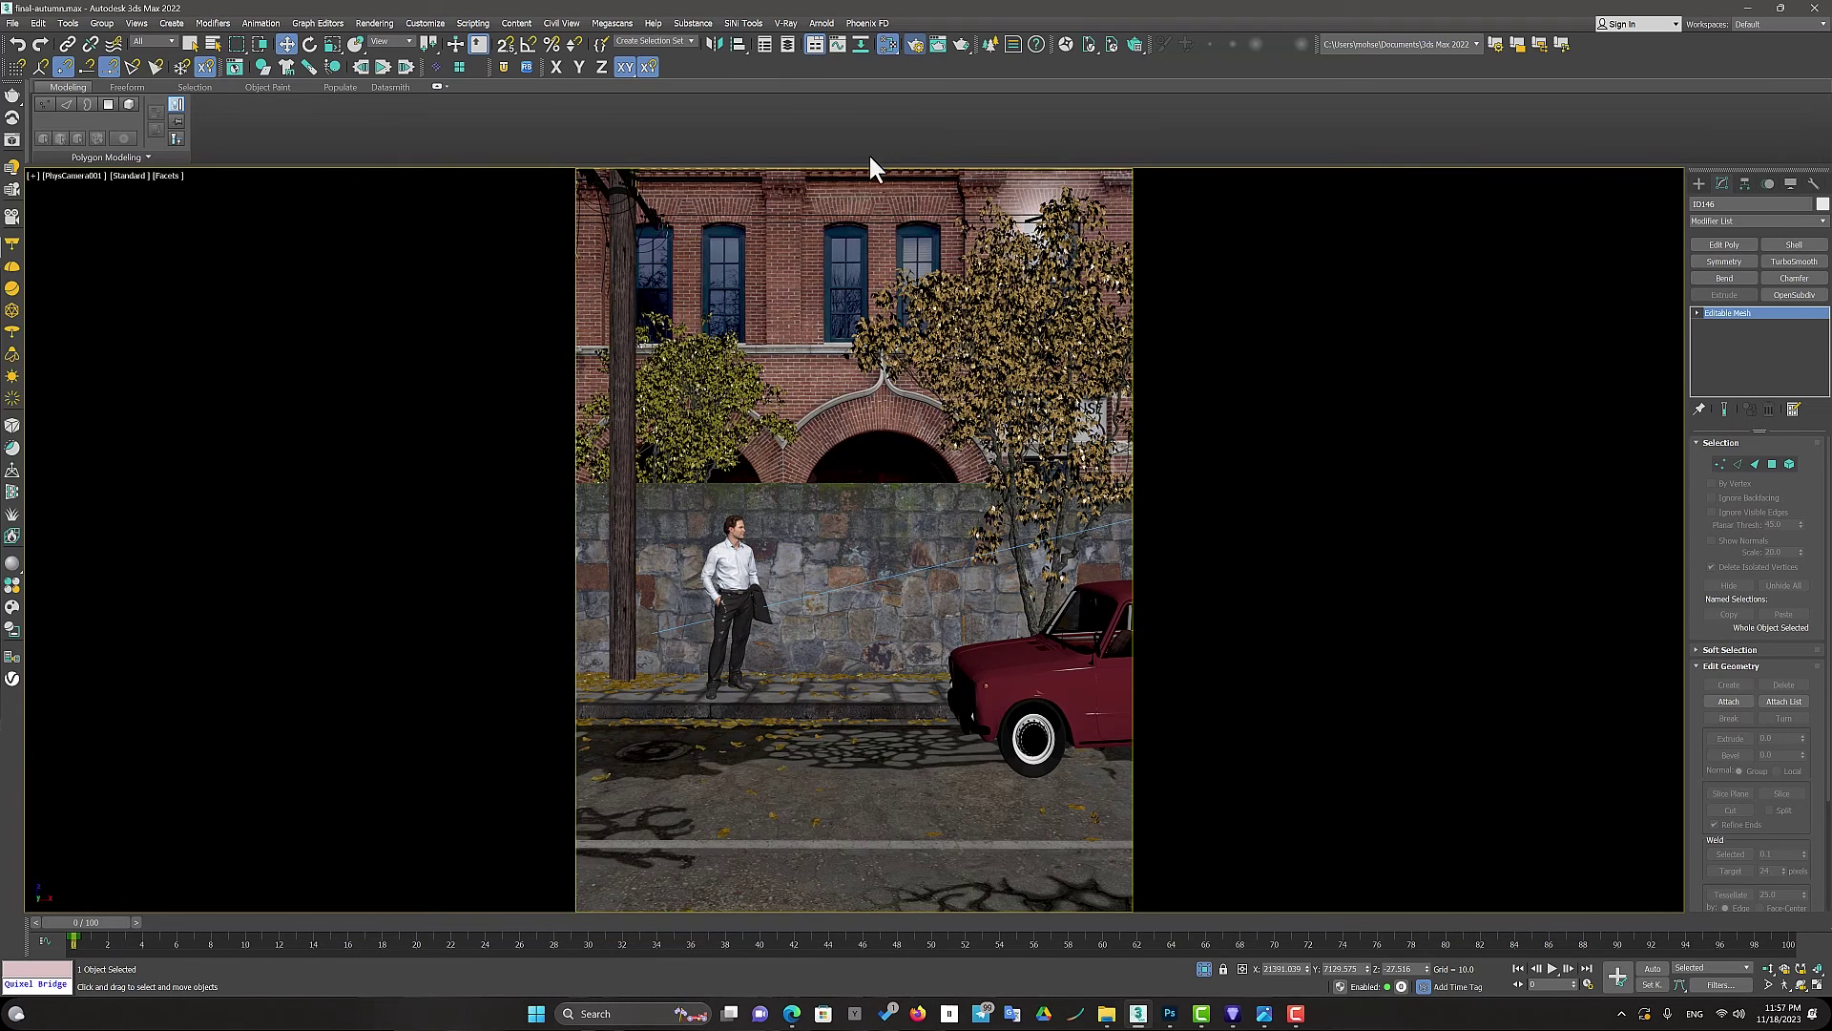
{"action": "key", "text": "F10"}
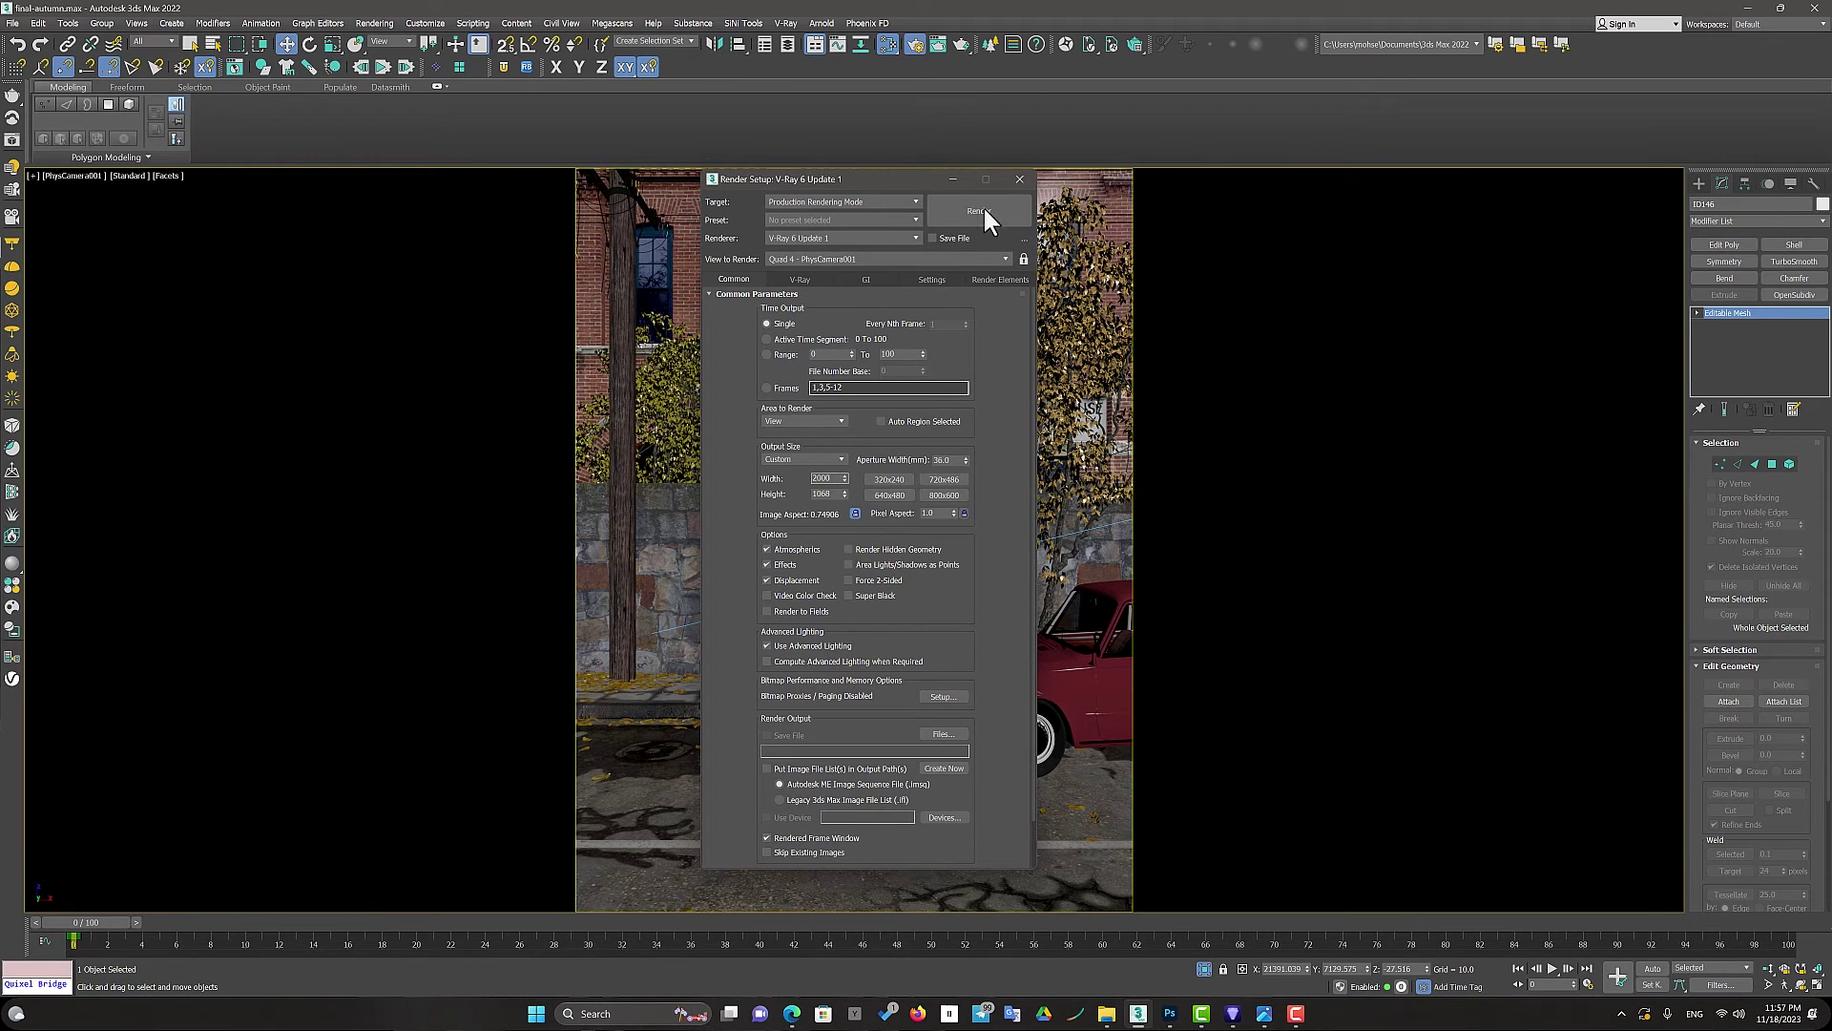